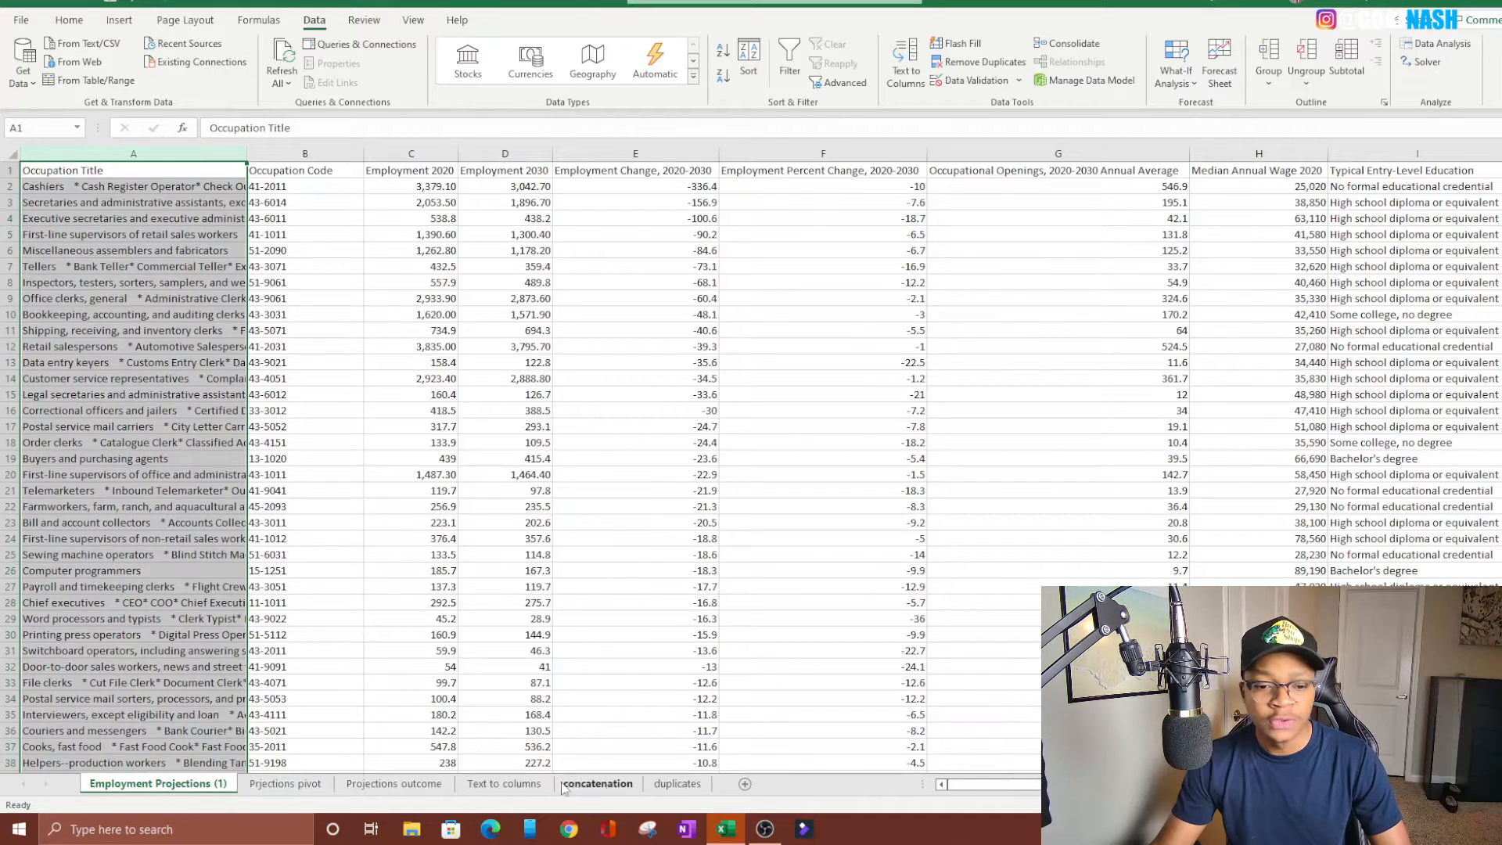
Open the duplicates sheet and select the whole Occupation column
left_click(504, 783)
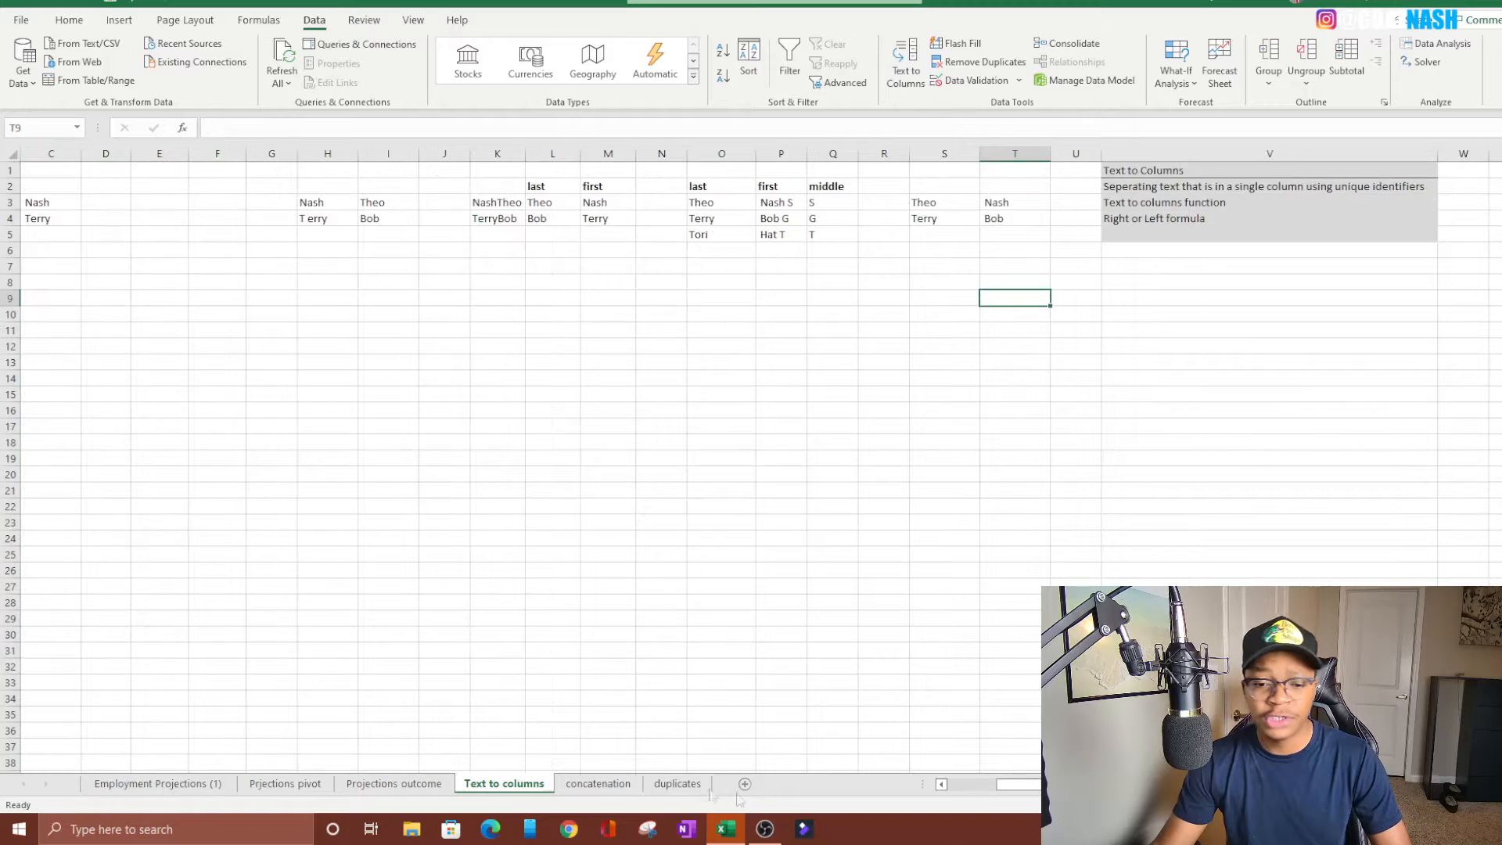
left_click(680, 785)
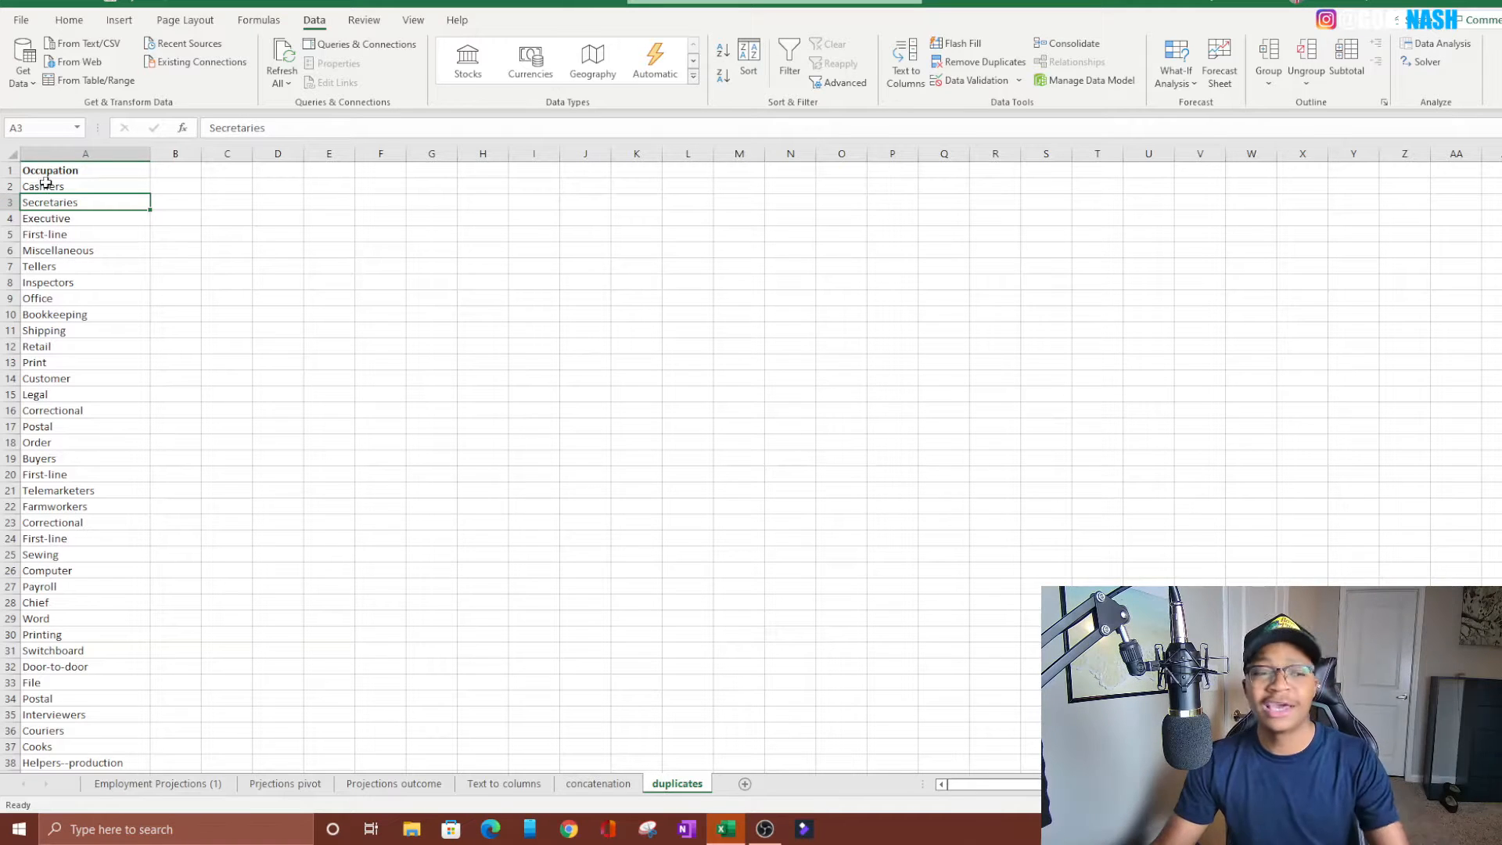
left_click(67, 146)
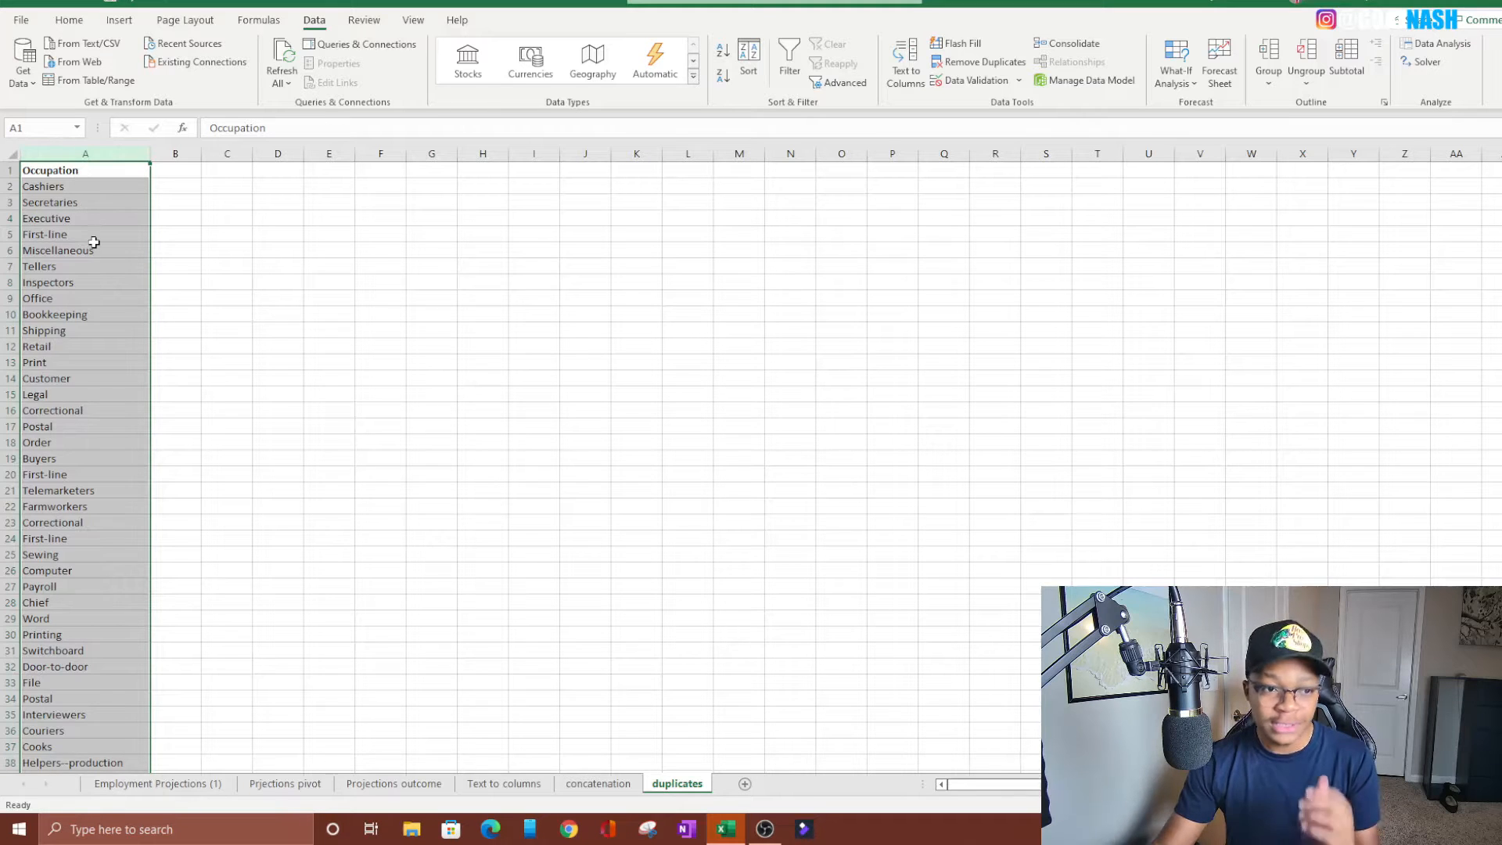
scroll(570, 342, "down", 18)
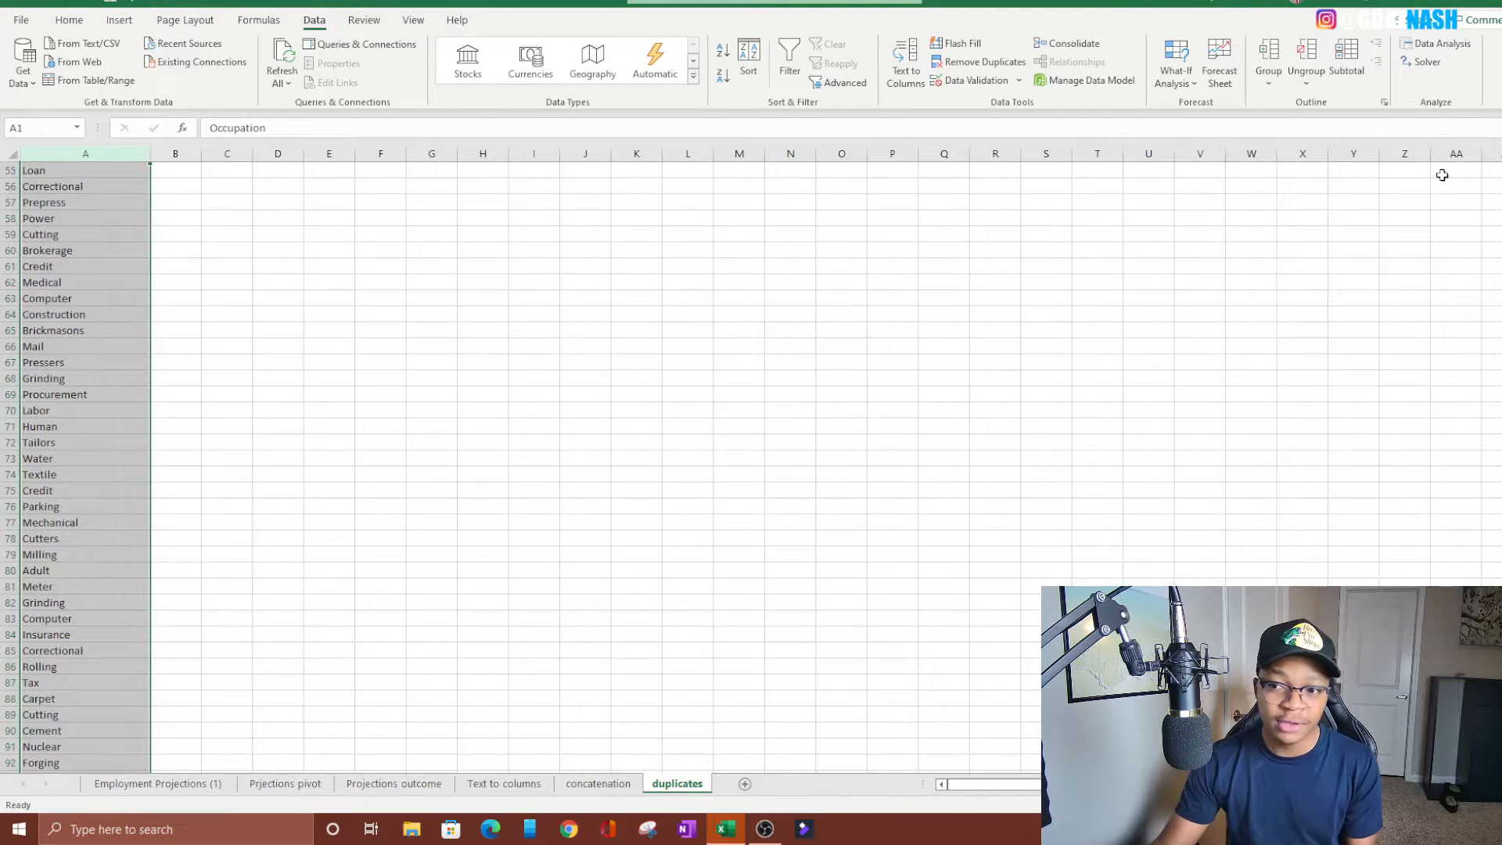
left_click_drag(1501, 219, 1501, 176)
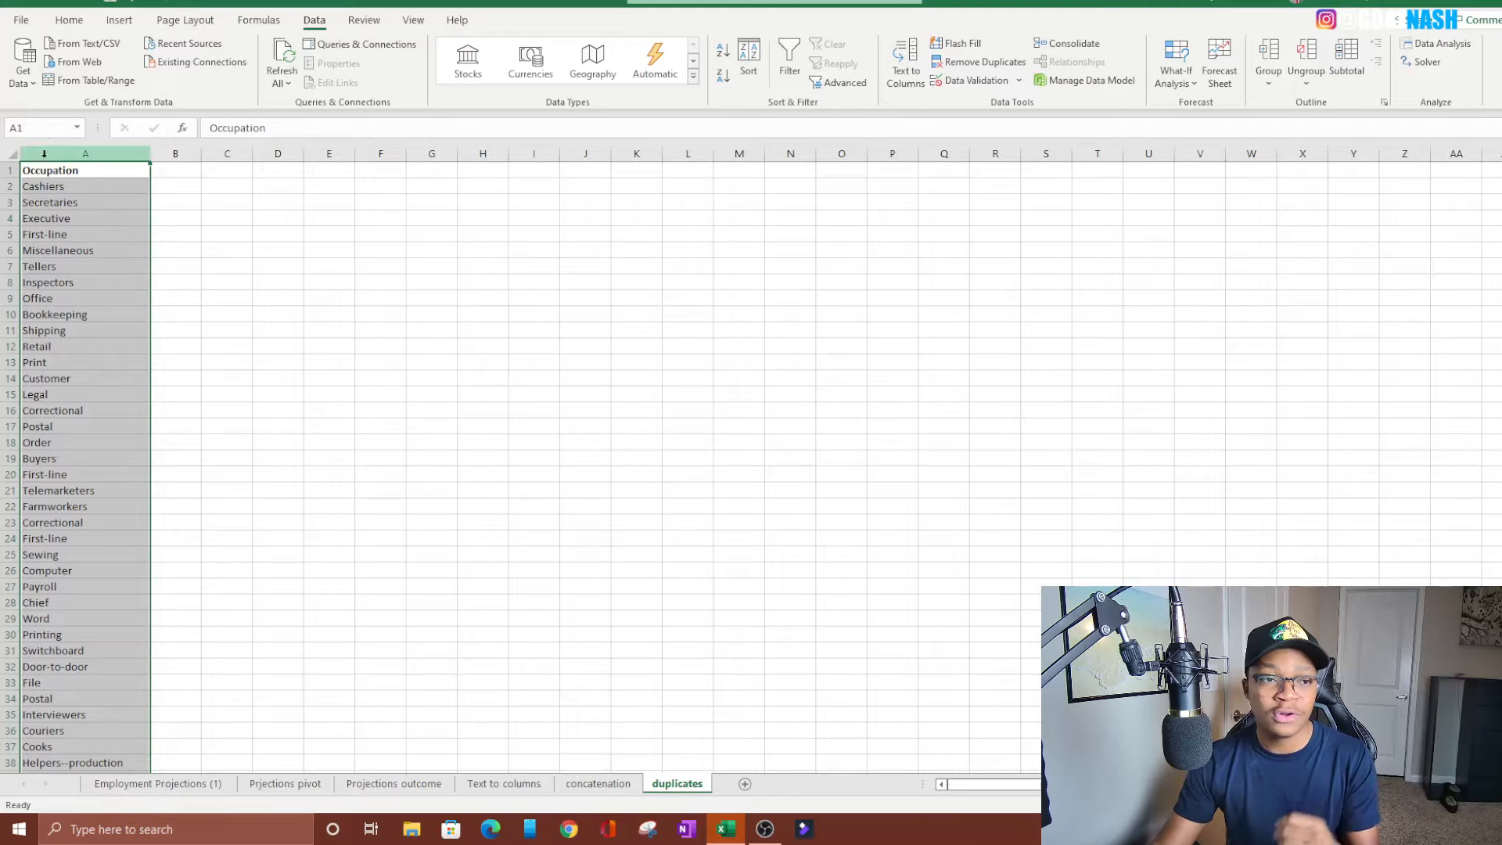
Highlight duplicate values in column A with a conditional formatting rule using Light Red Fill with Dark Red Text
left_click(74, 20)
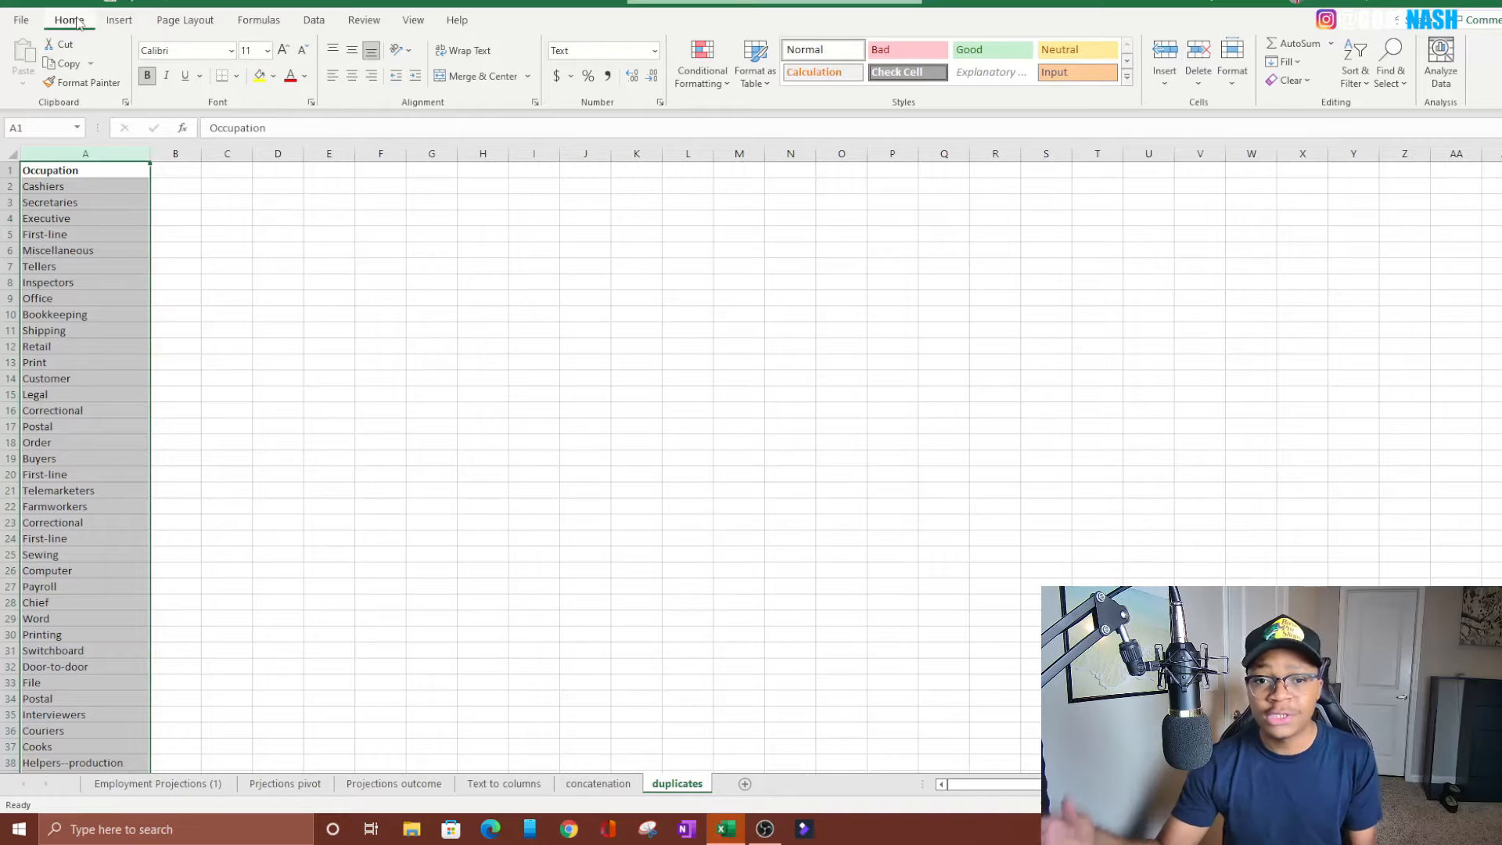
left_click(84, 155)
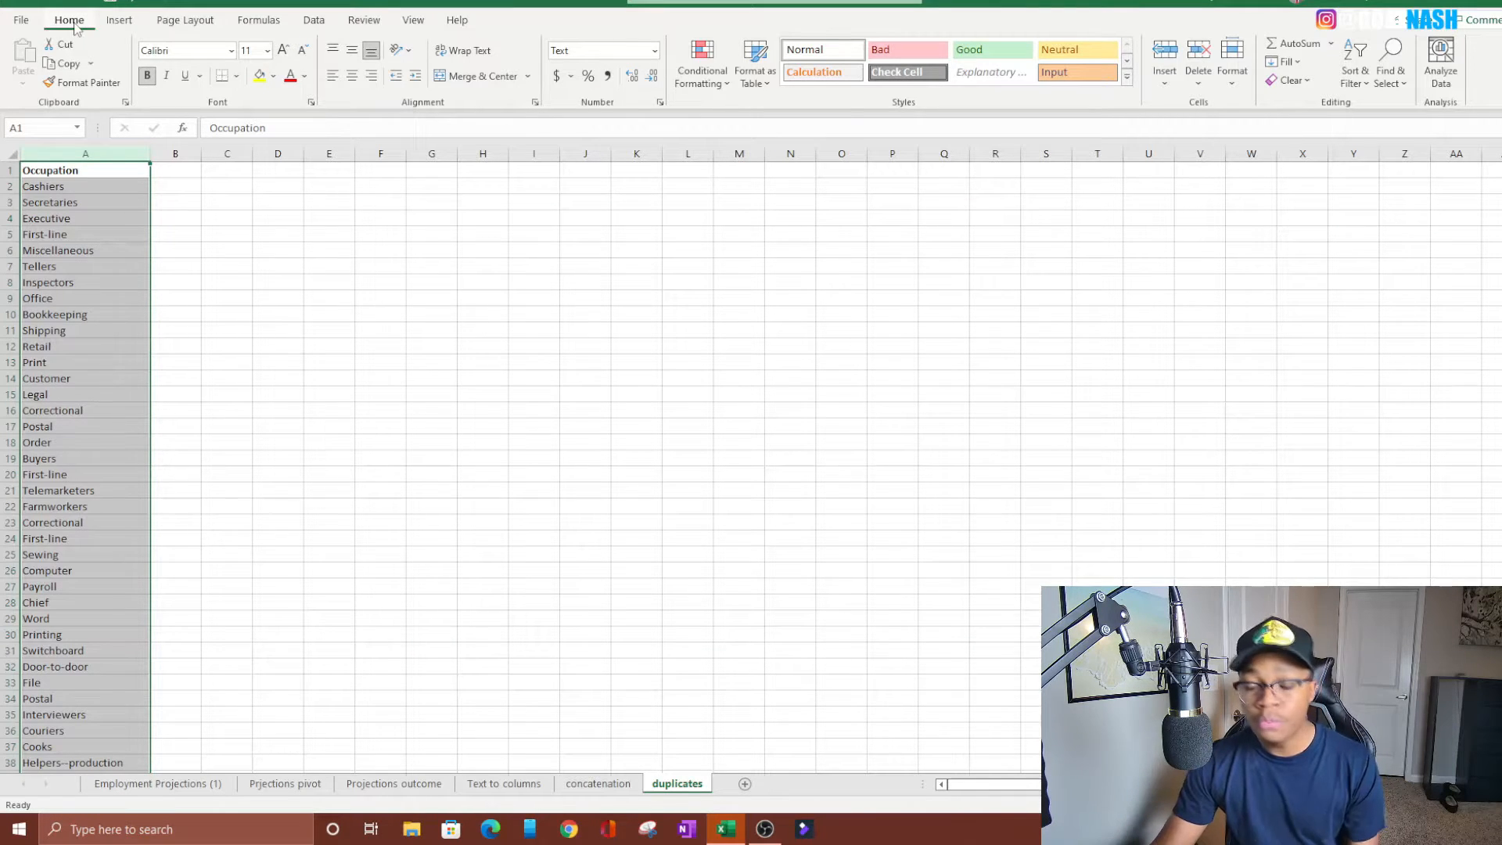
left_click(710, 78)
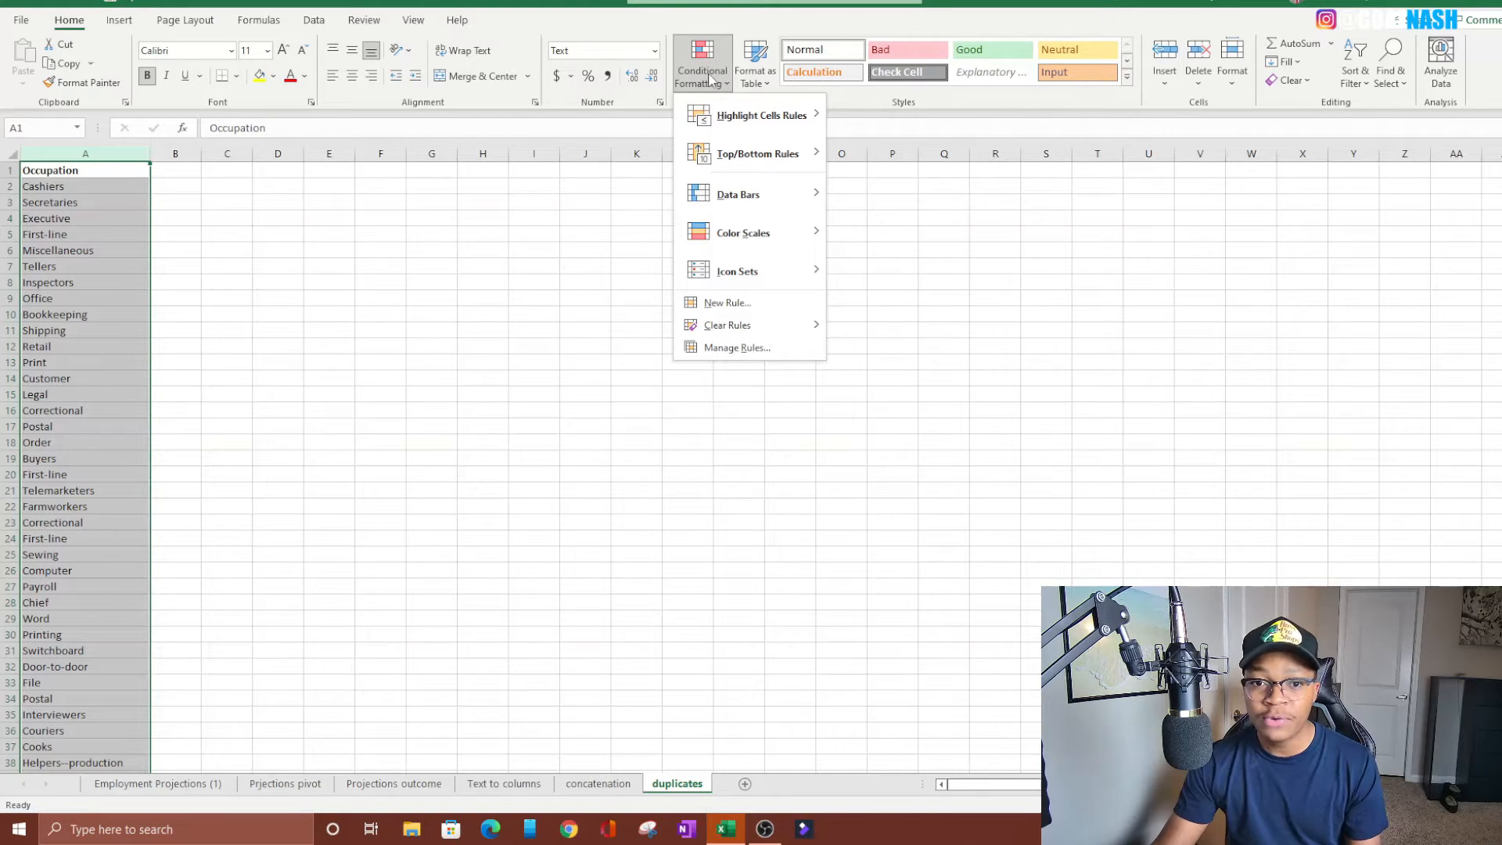
mouse_move(753, 125)
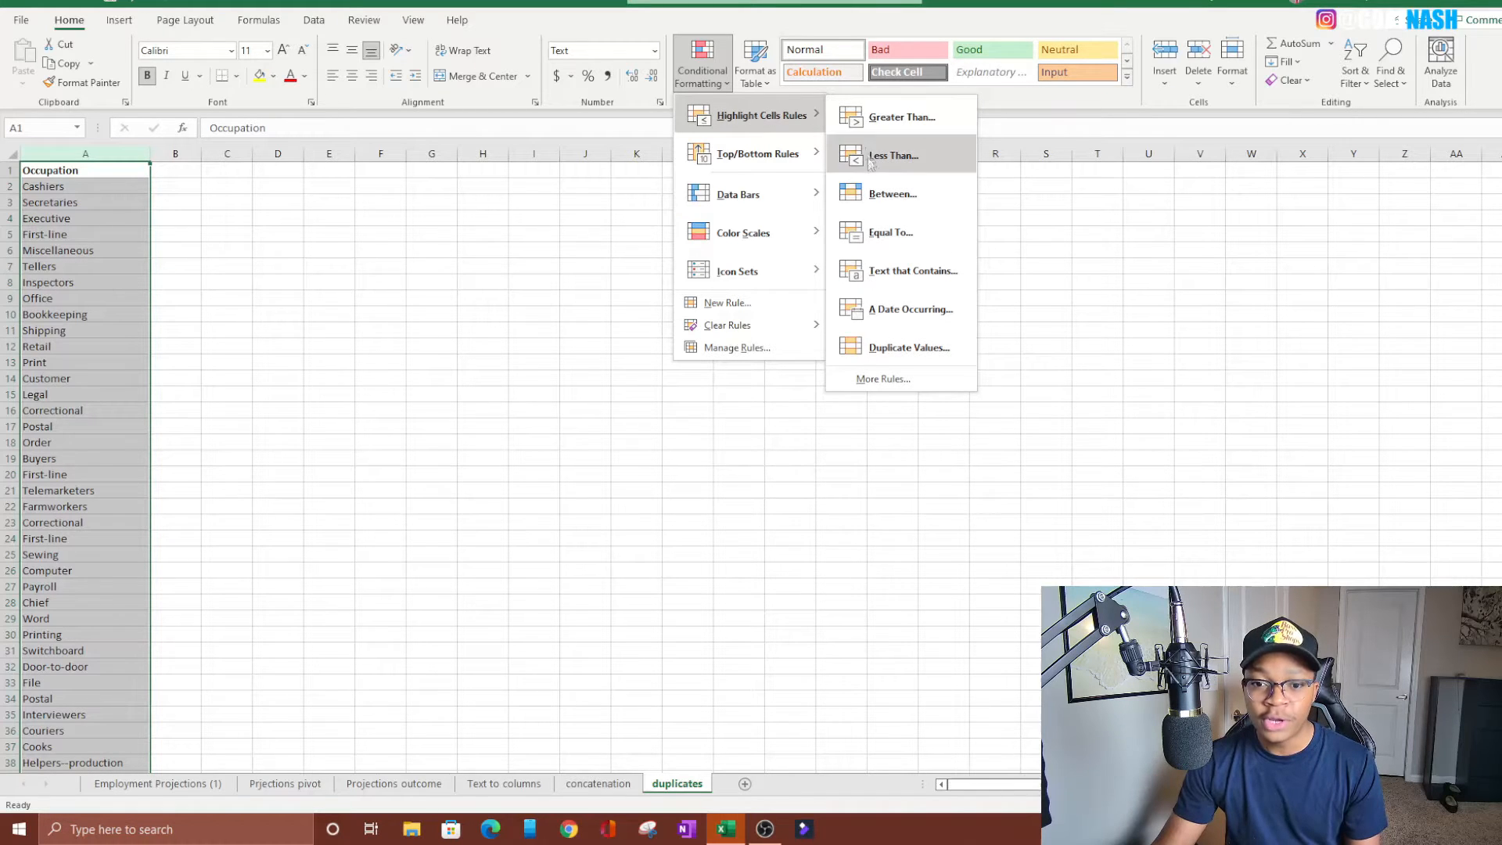
left_click(925, 353)
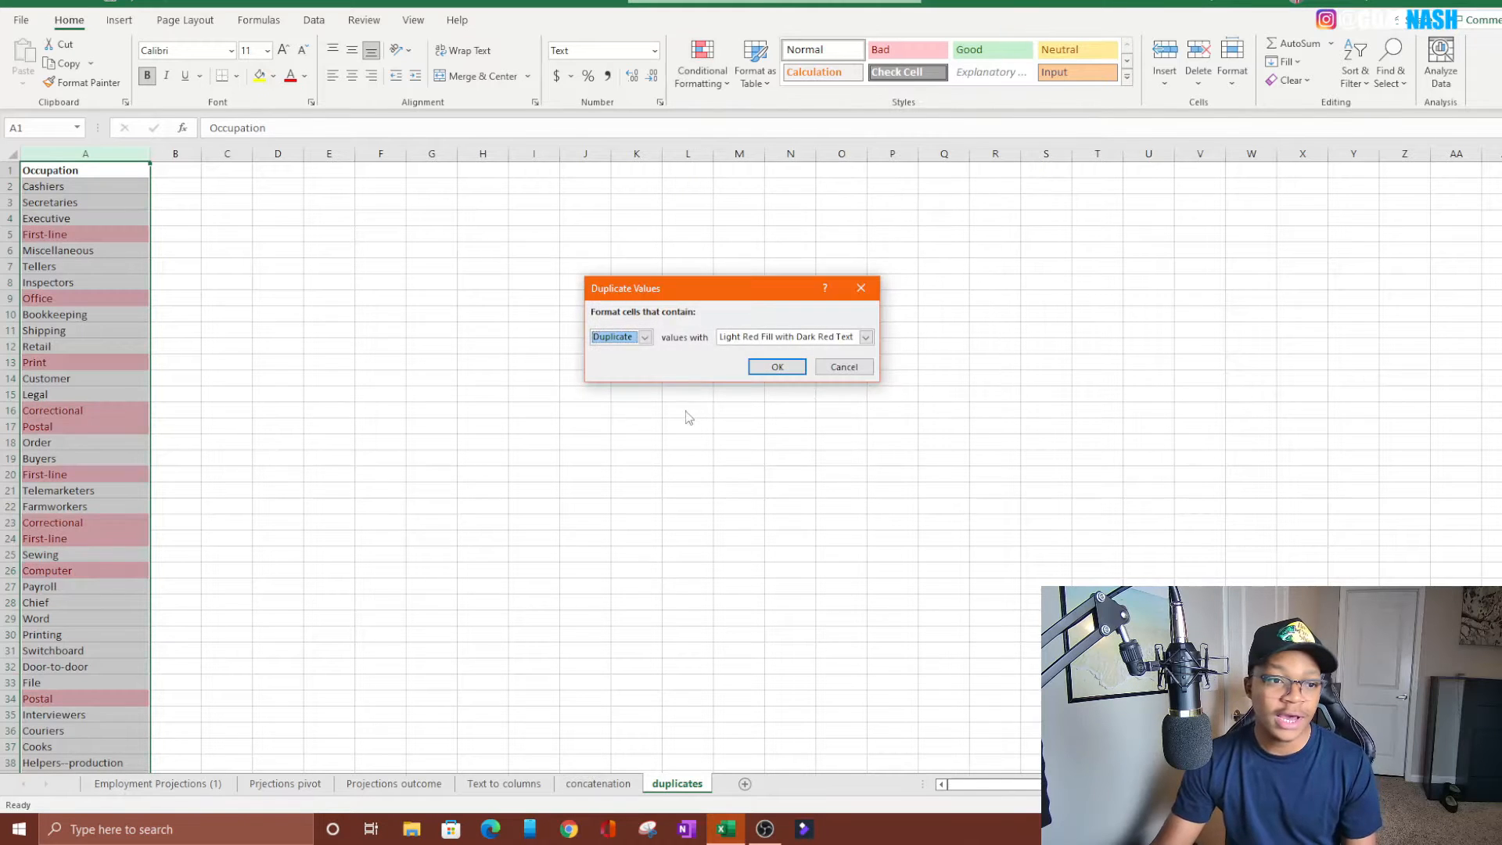
left_click(755, 377)
Look through the Occupation list to examine which entries are highlighted as duplicates
left_click(78, 234)
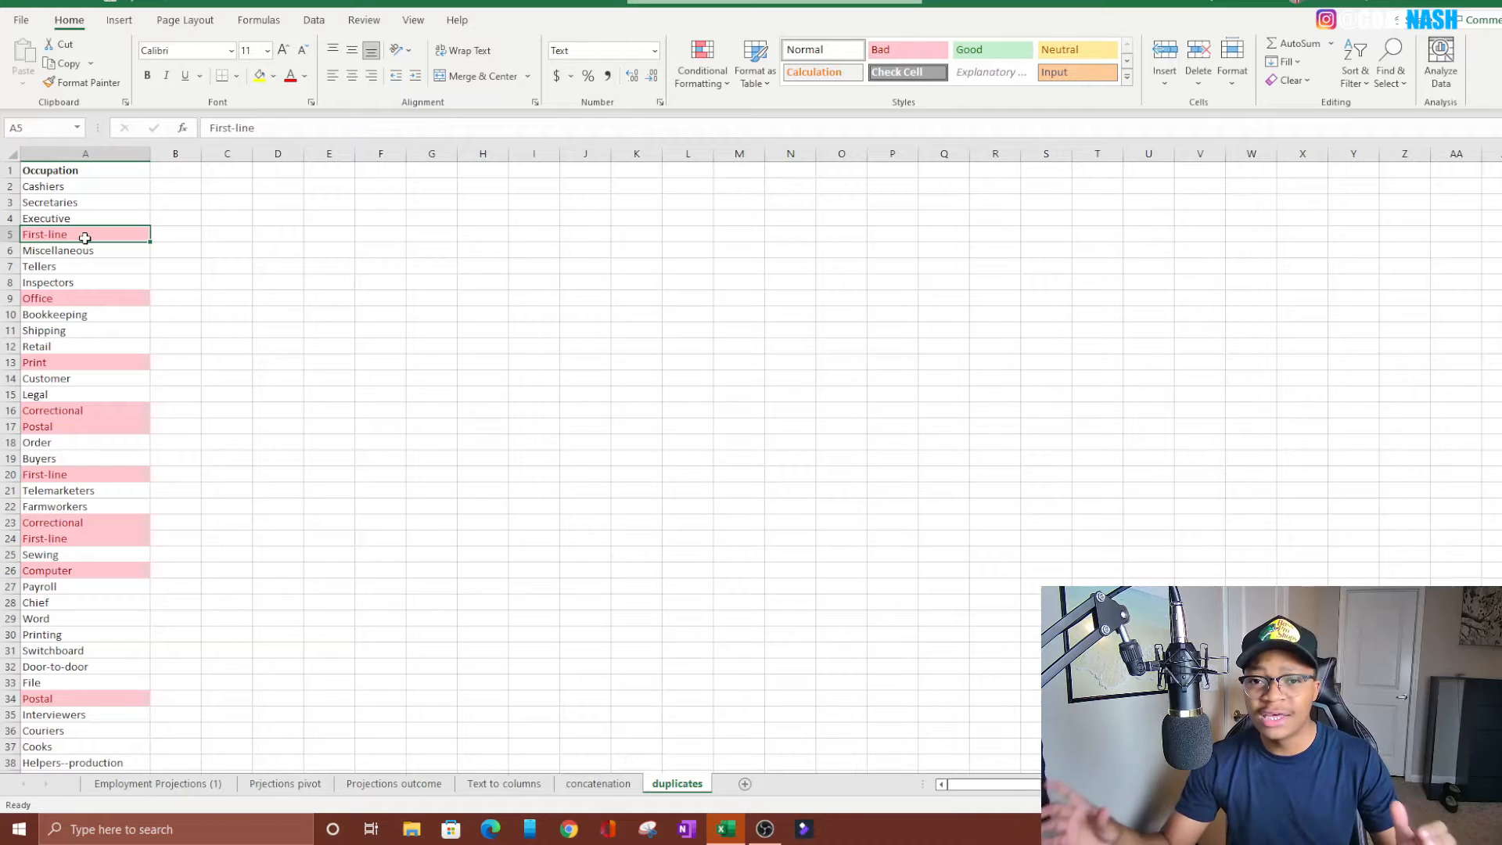
scroll(85, 238, "down", 20)
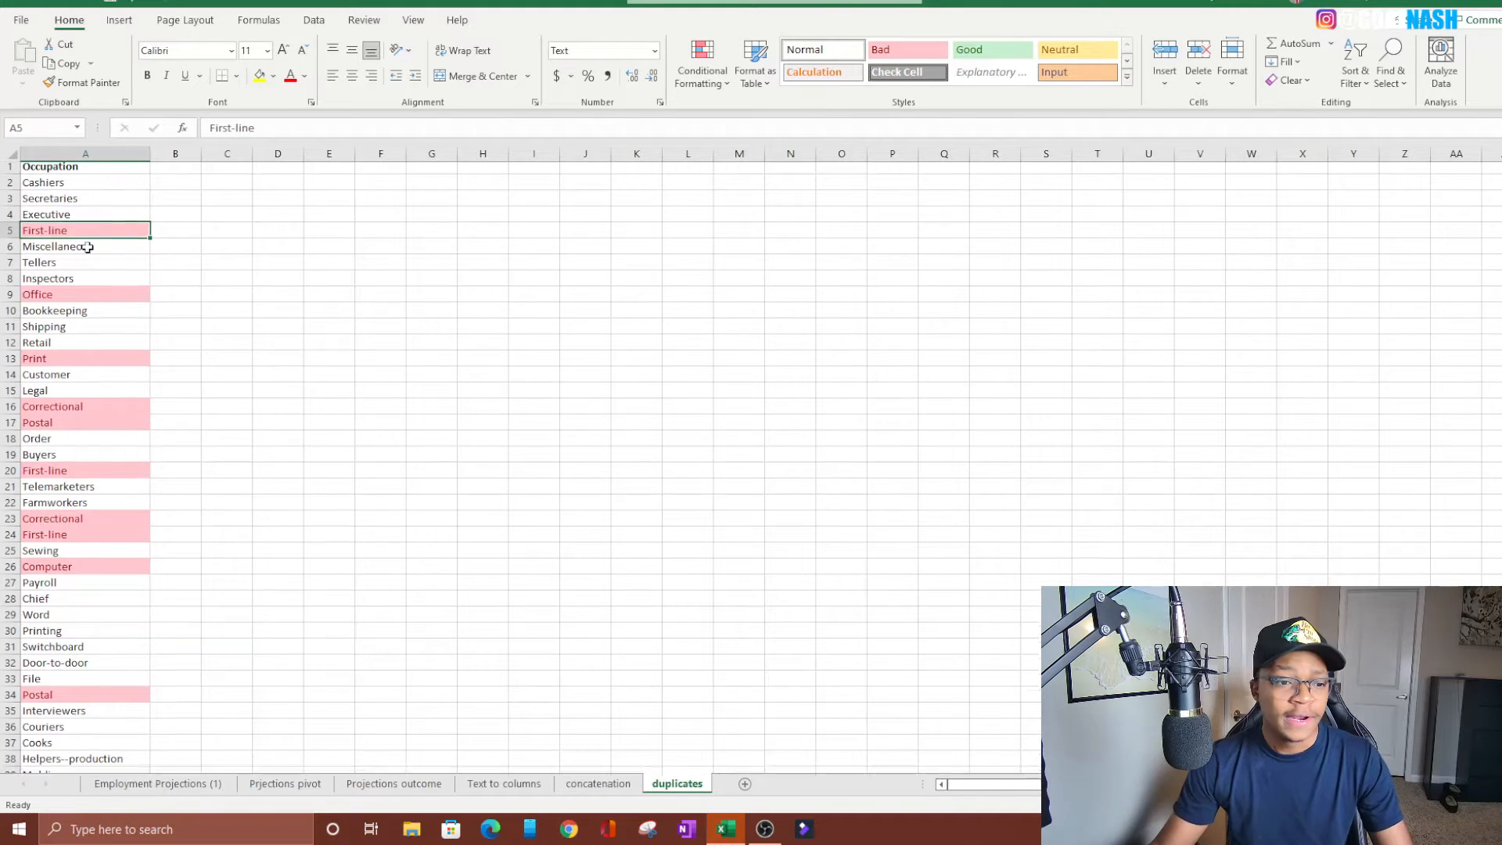
scroll(113, 303, "down", 20)
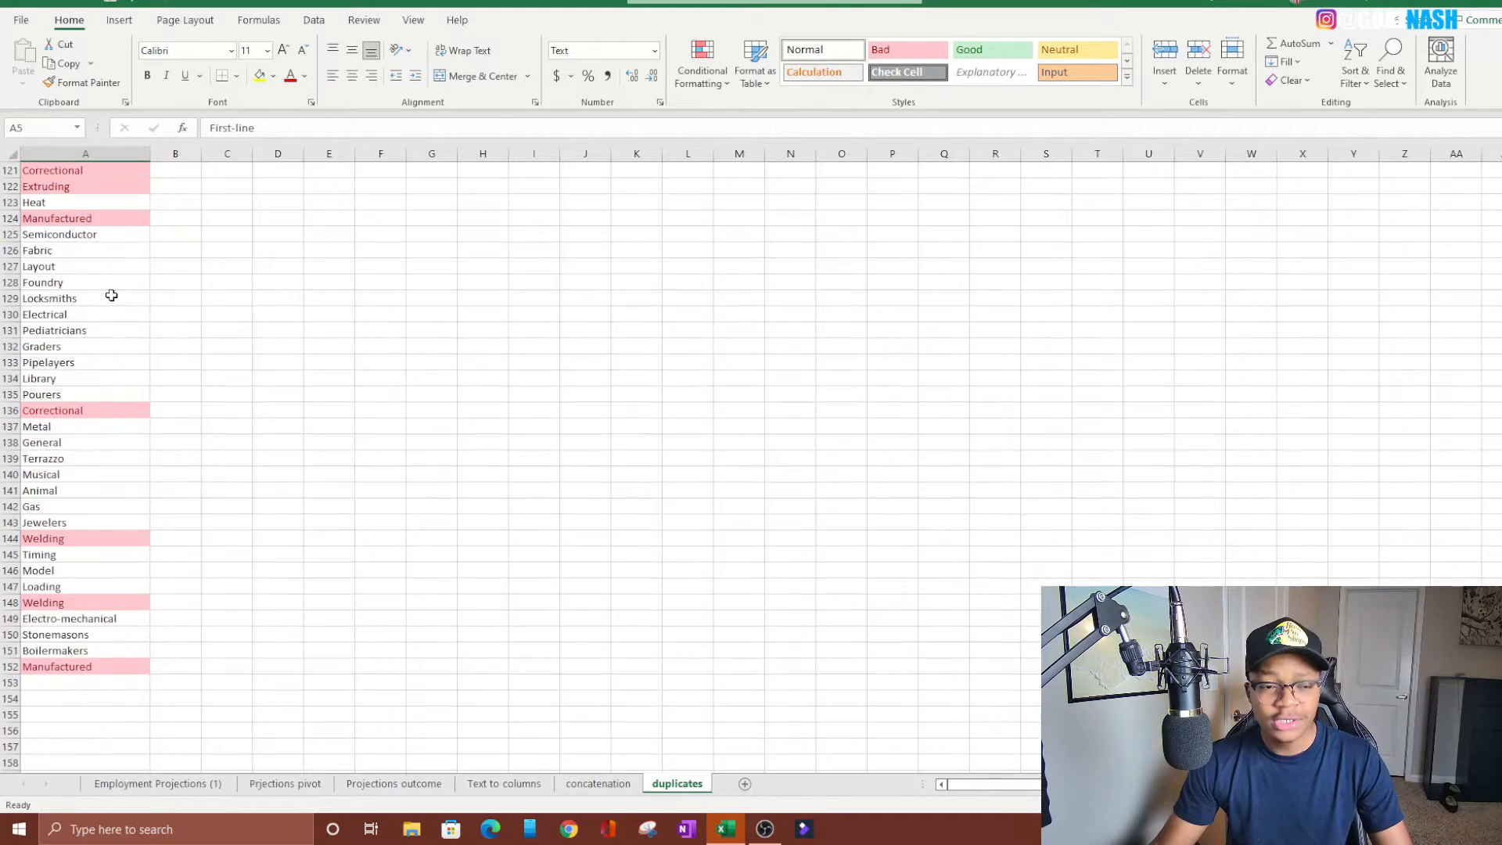
scroll(110, 296, "up", 20)
scroll(110, 295, "up", 7)
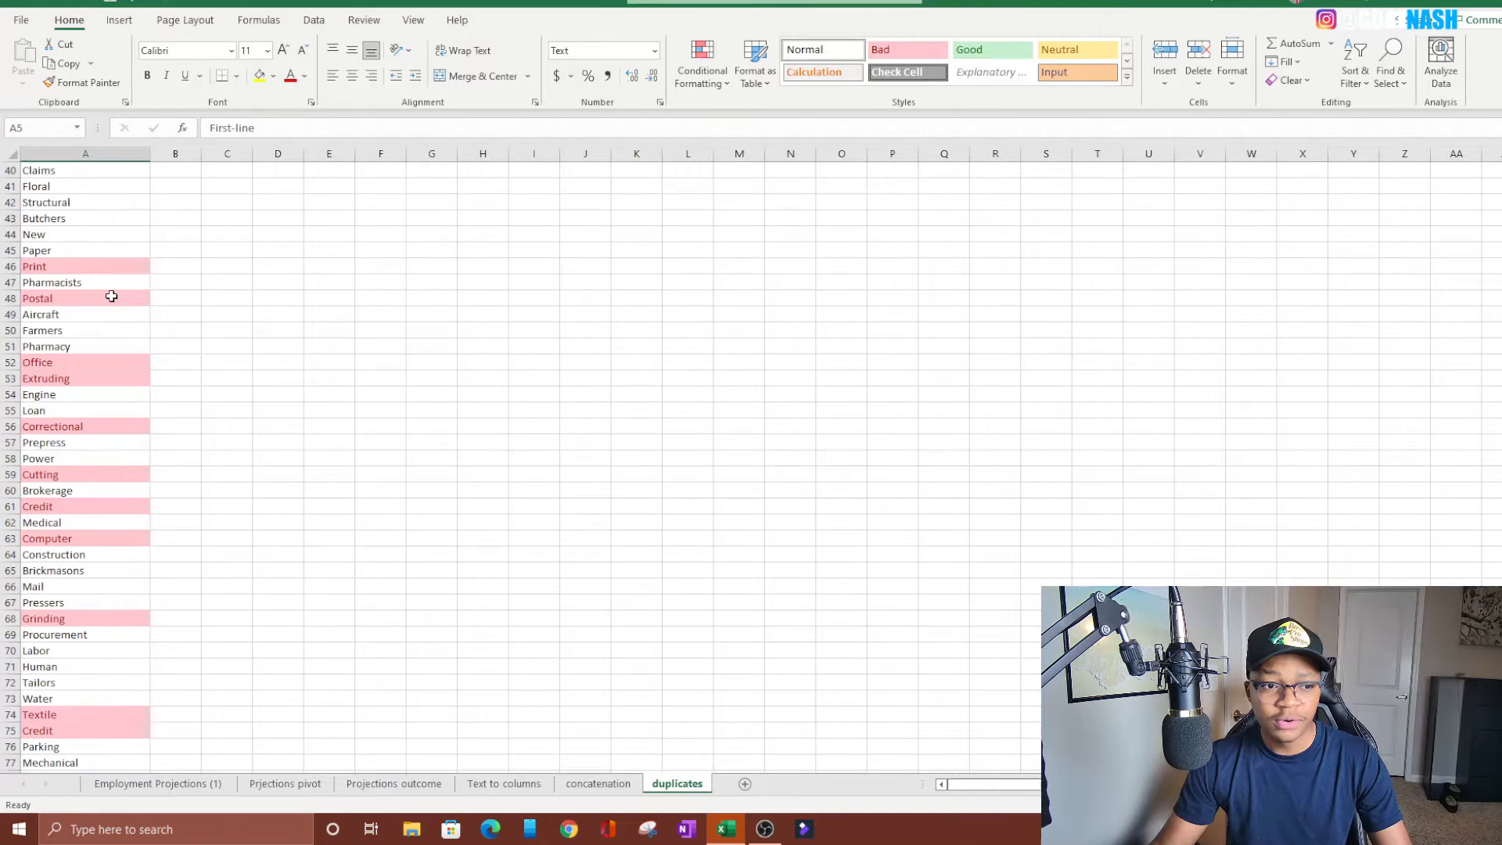
left_click(58, 270)
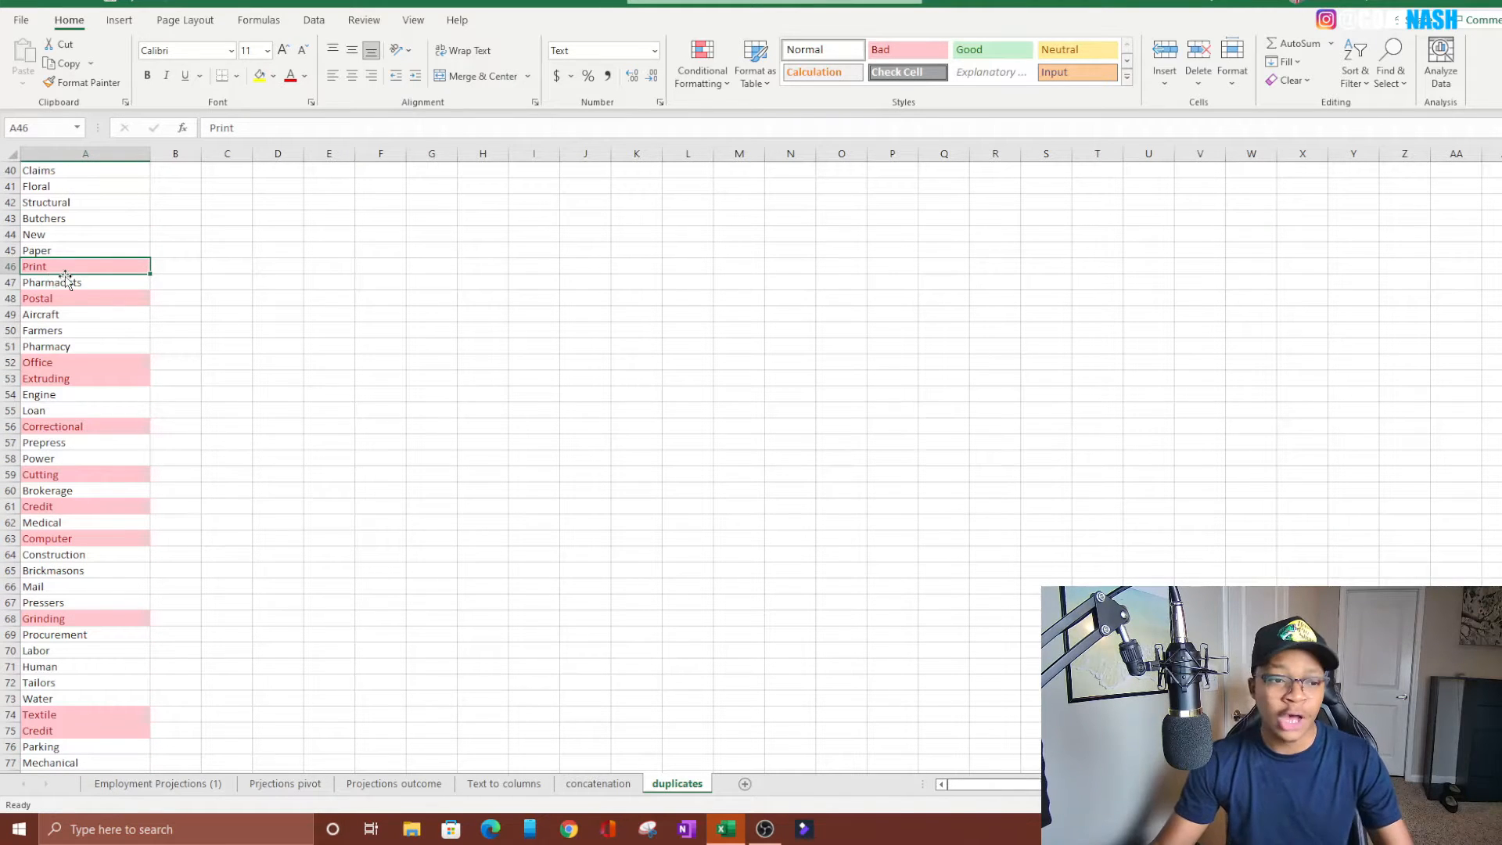
scroll(66, 290, "down", 10)
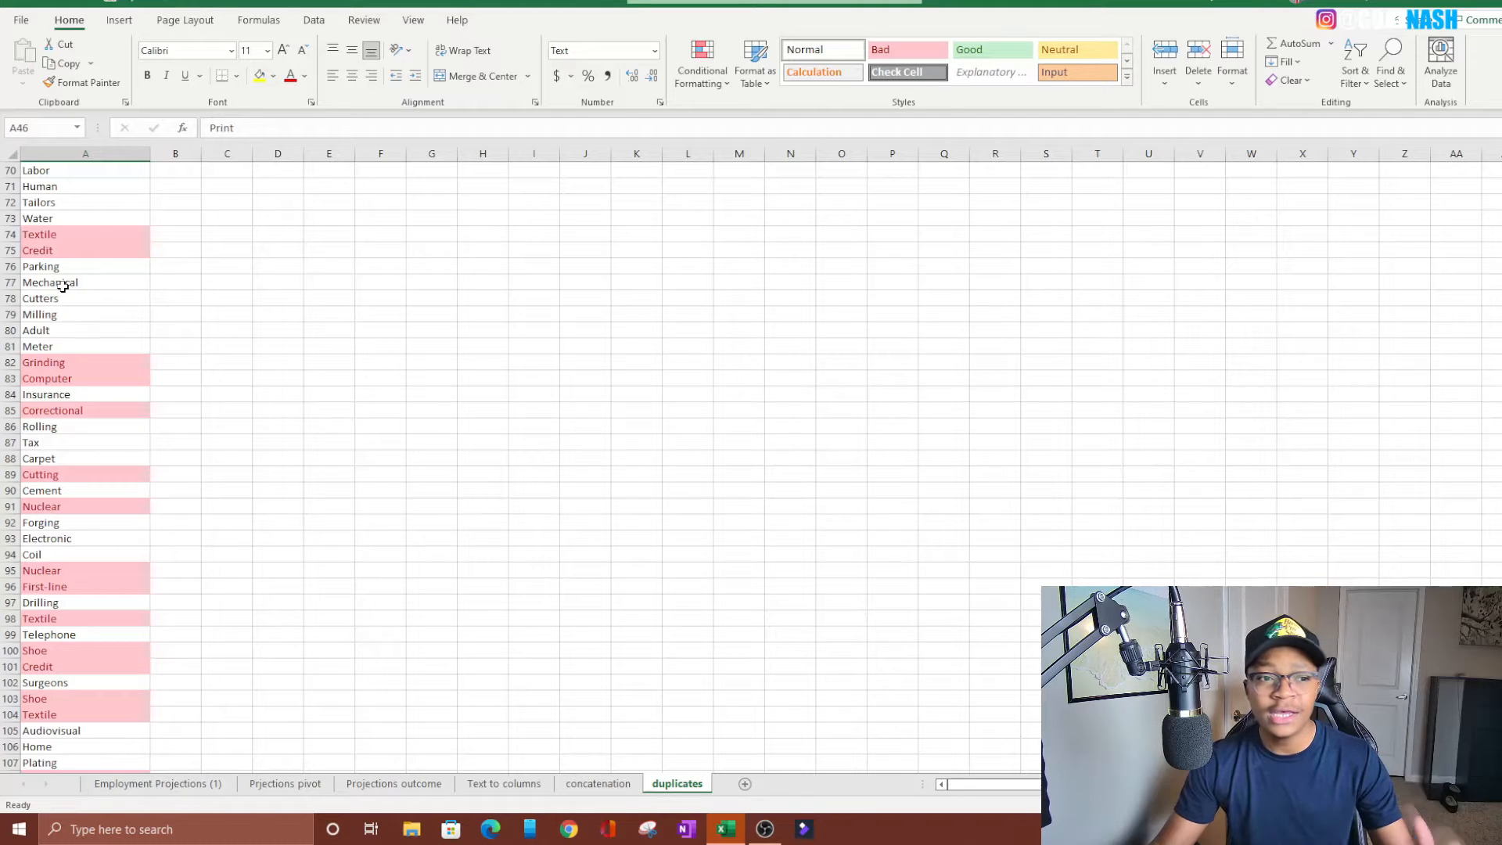
scroll(62, 285, "up", 20)
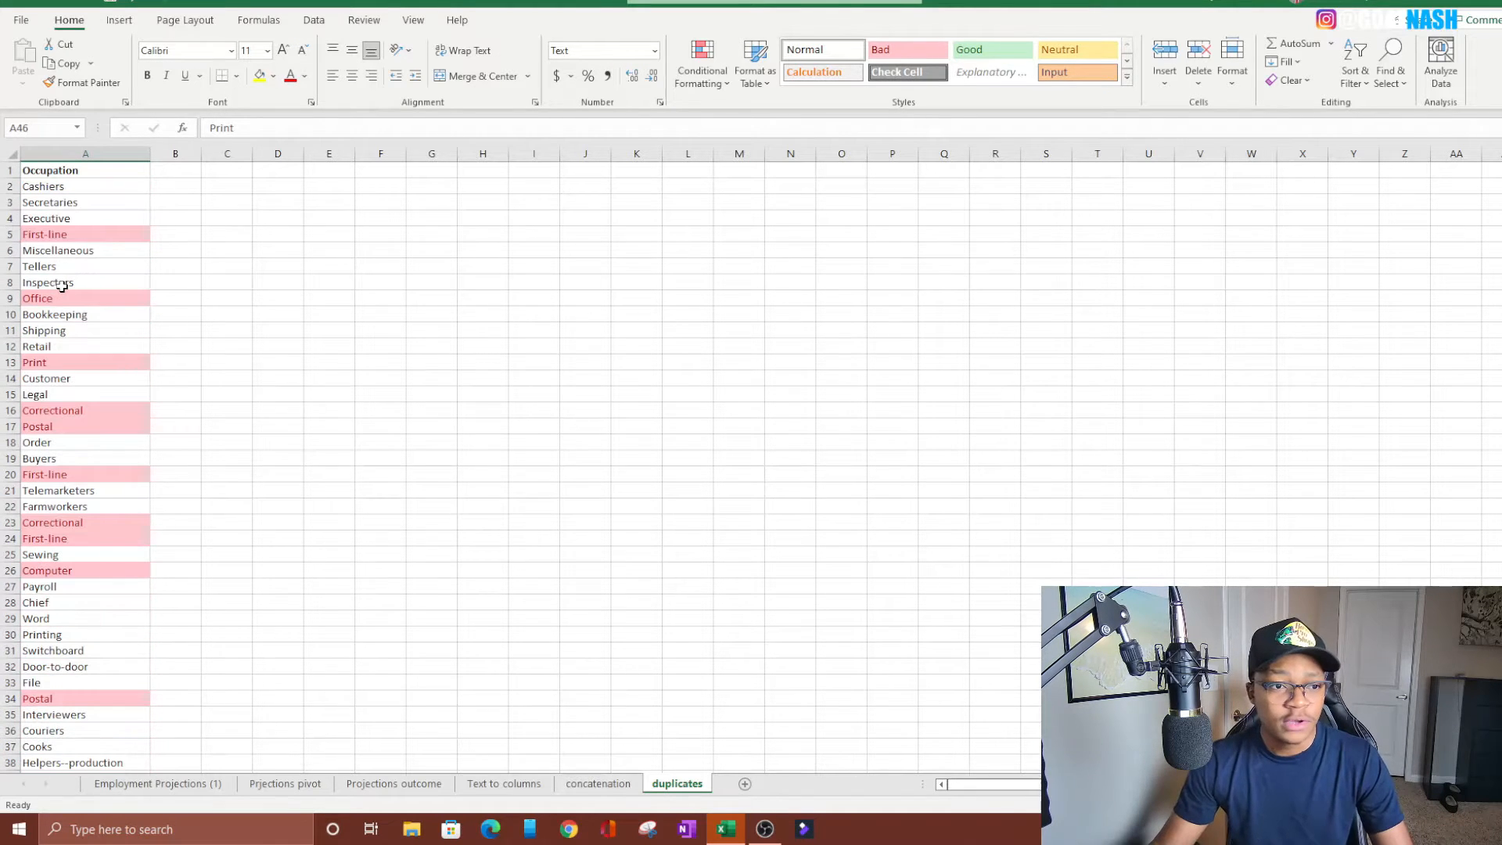
Add a filter to the Occupation header and sort the column from A to Z
left_click(74, 174)
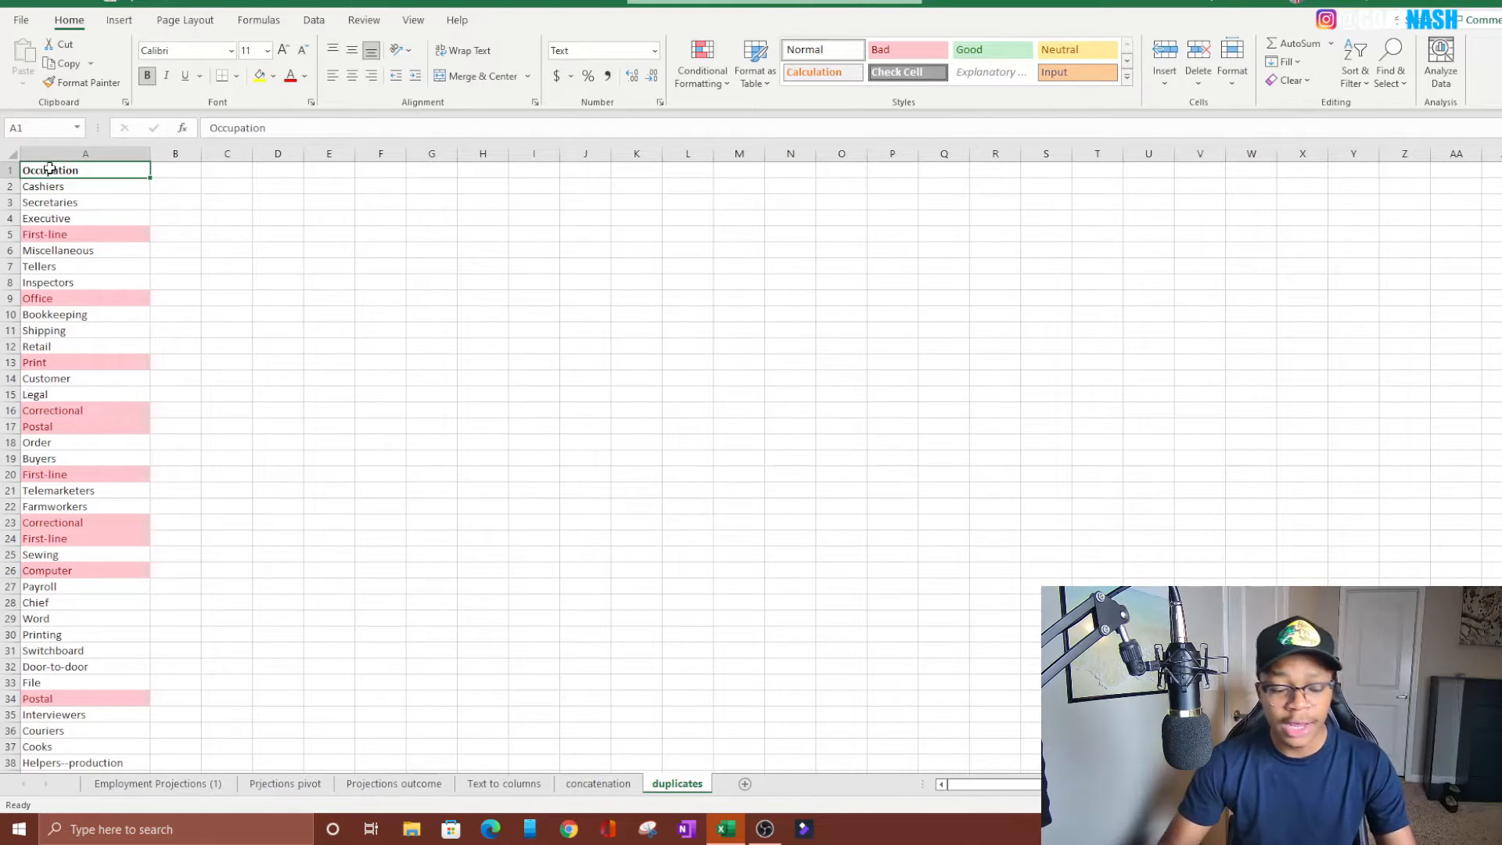
key("ctrl+shift+l")
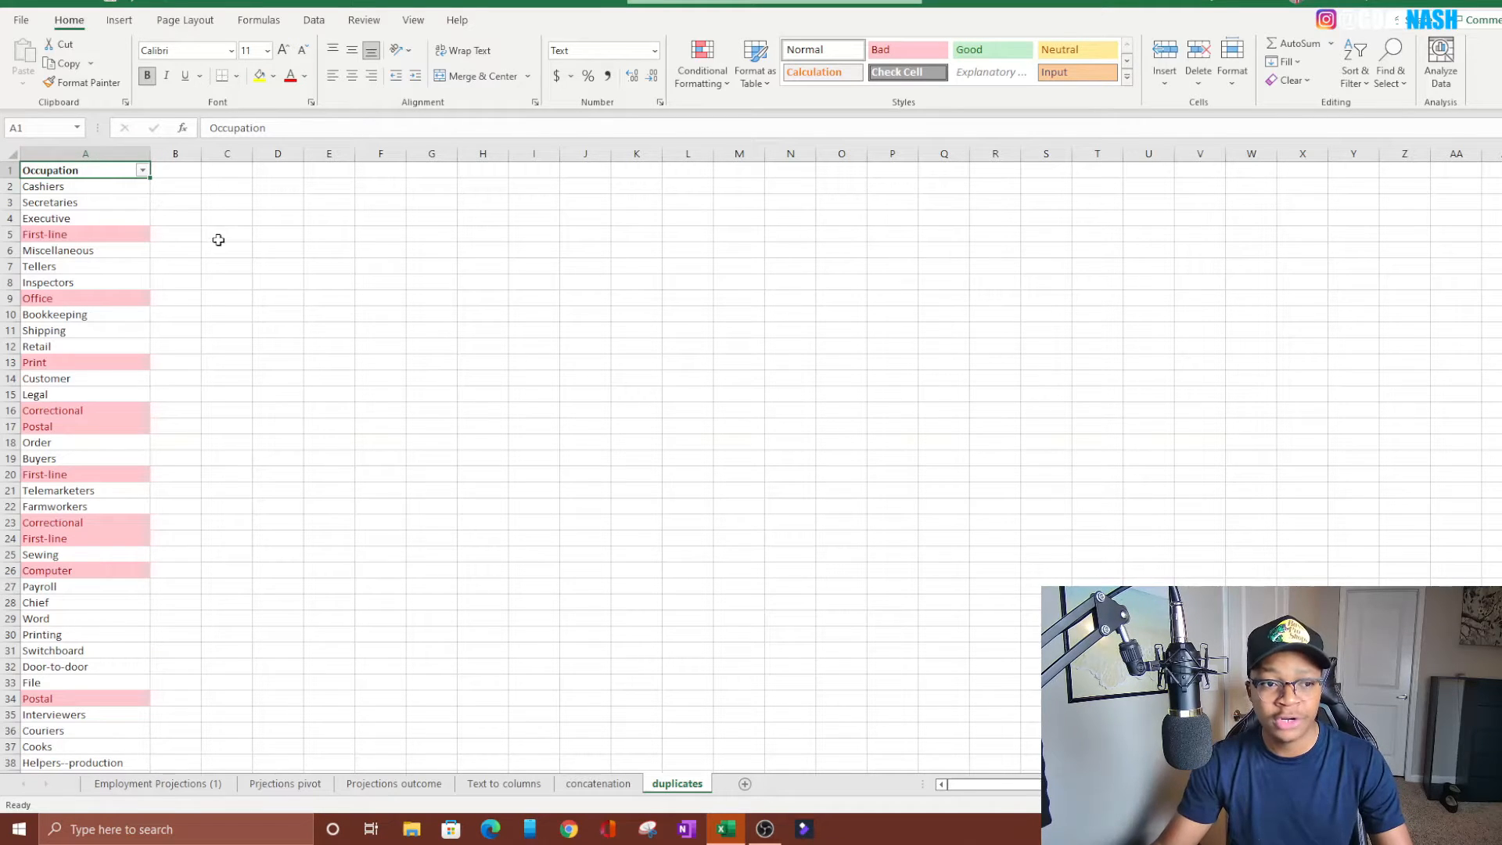
left_click(215, 237)
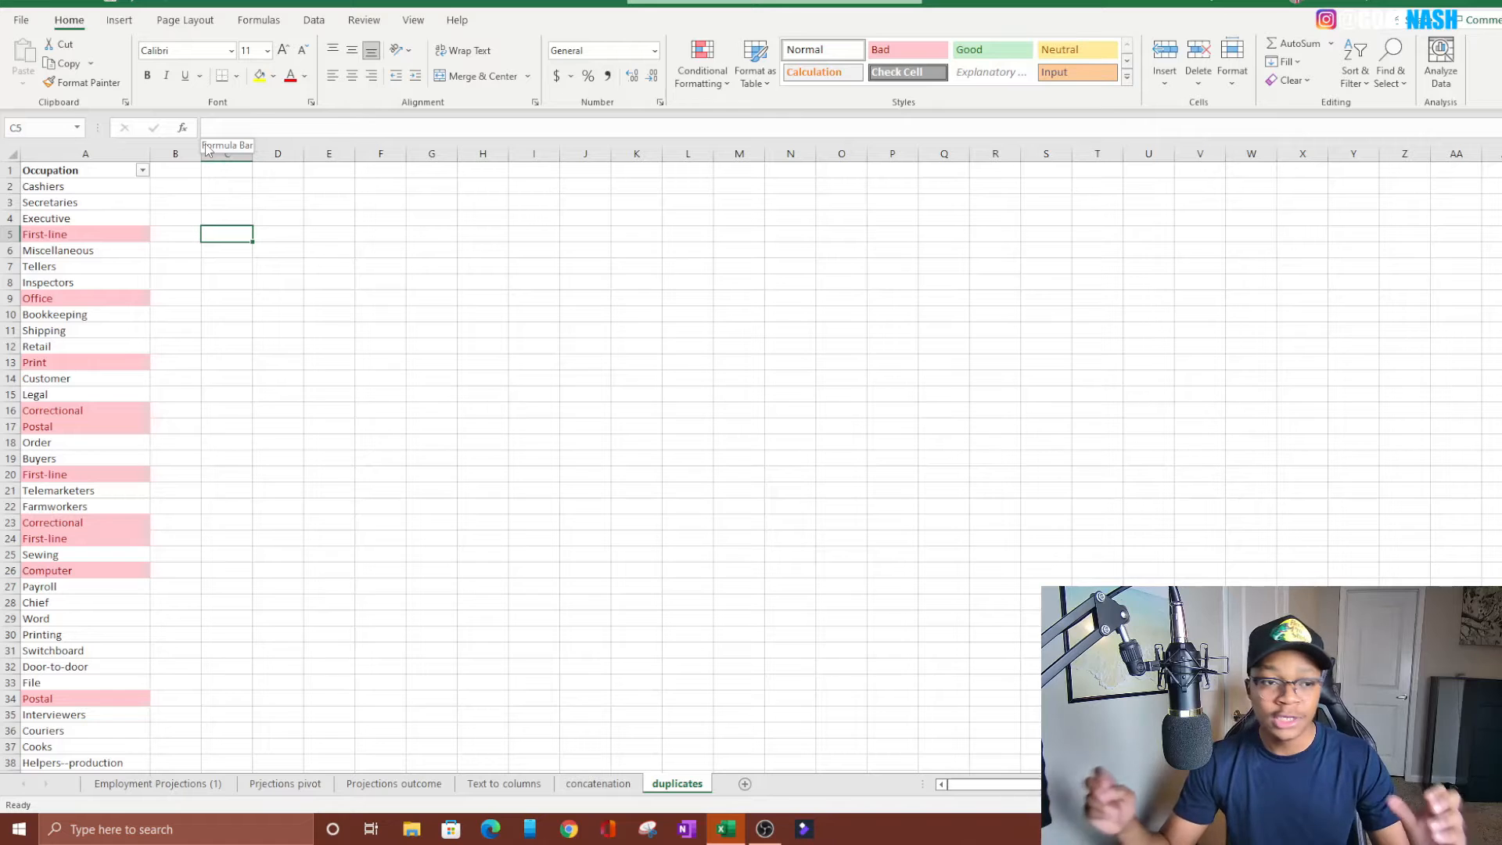
left_click(144, 171)
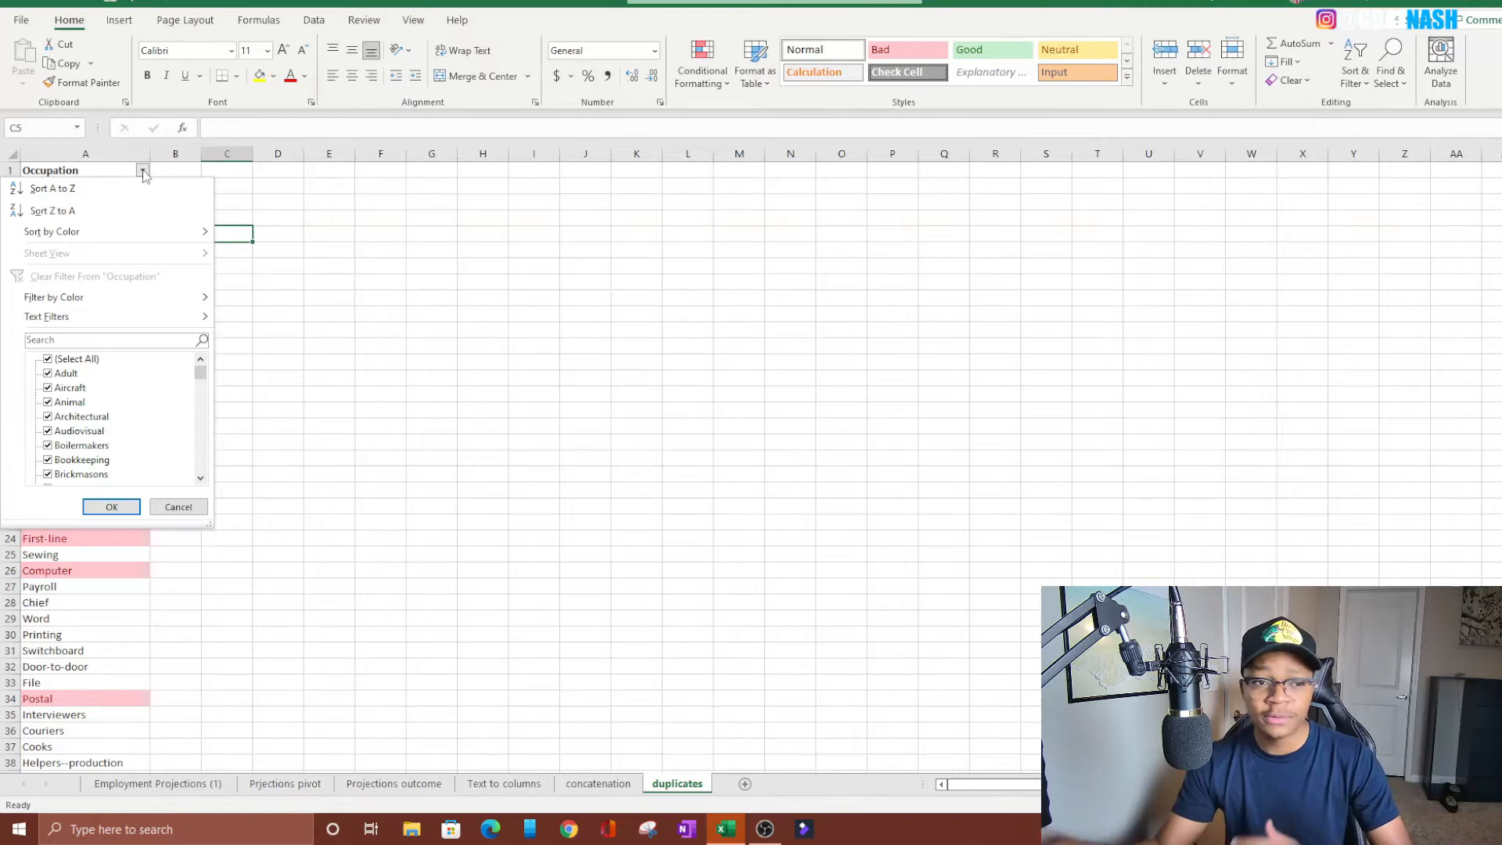
left_click(52, 188)
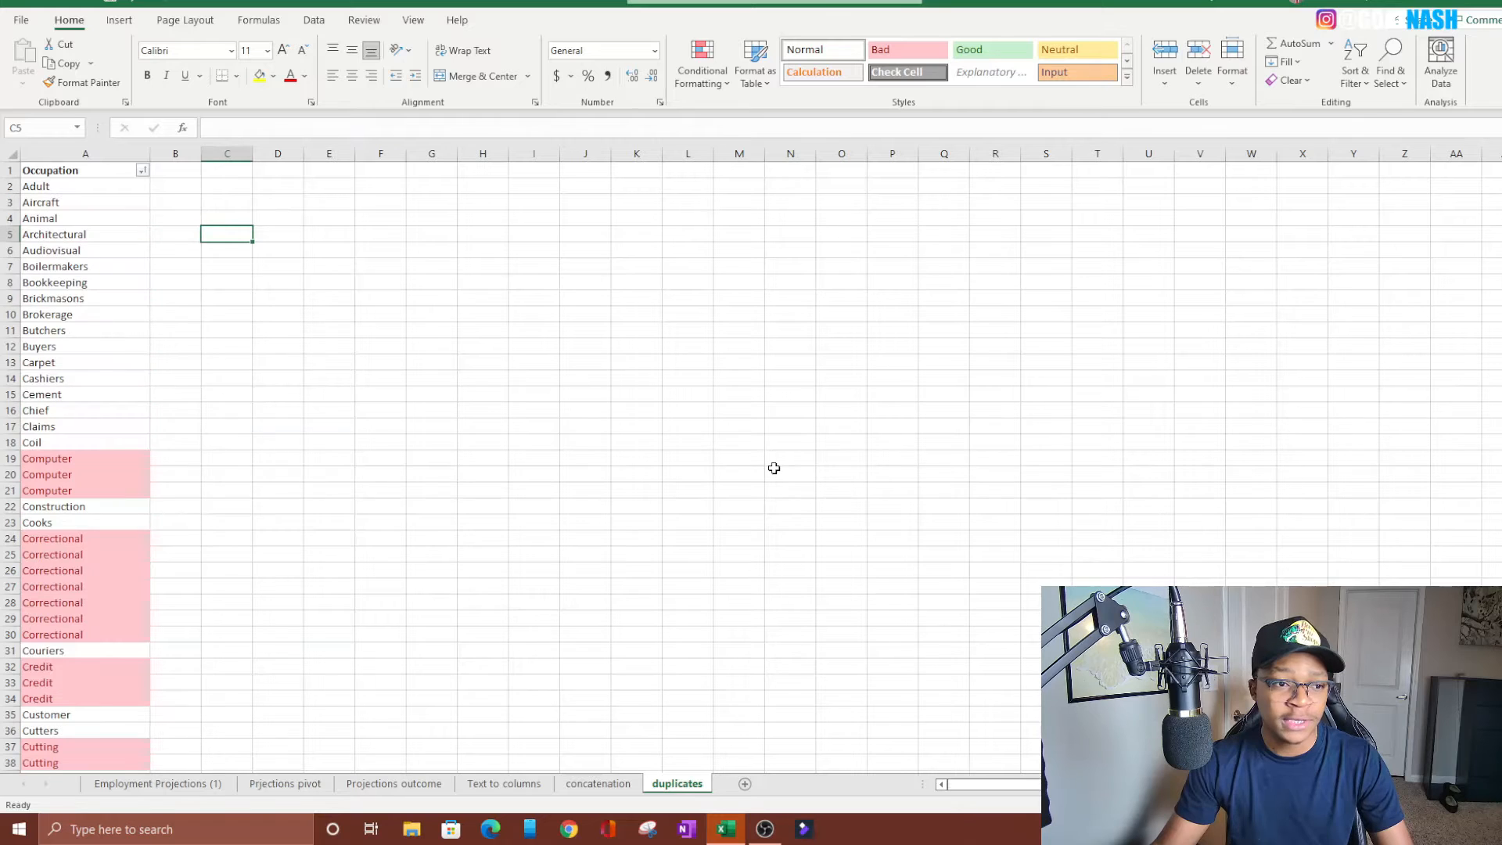
Review the sorted Occupation list to examine how the highlighted duplicates are grouped
scroll(480, 404, "down", 3)
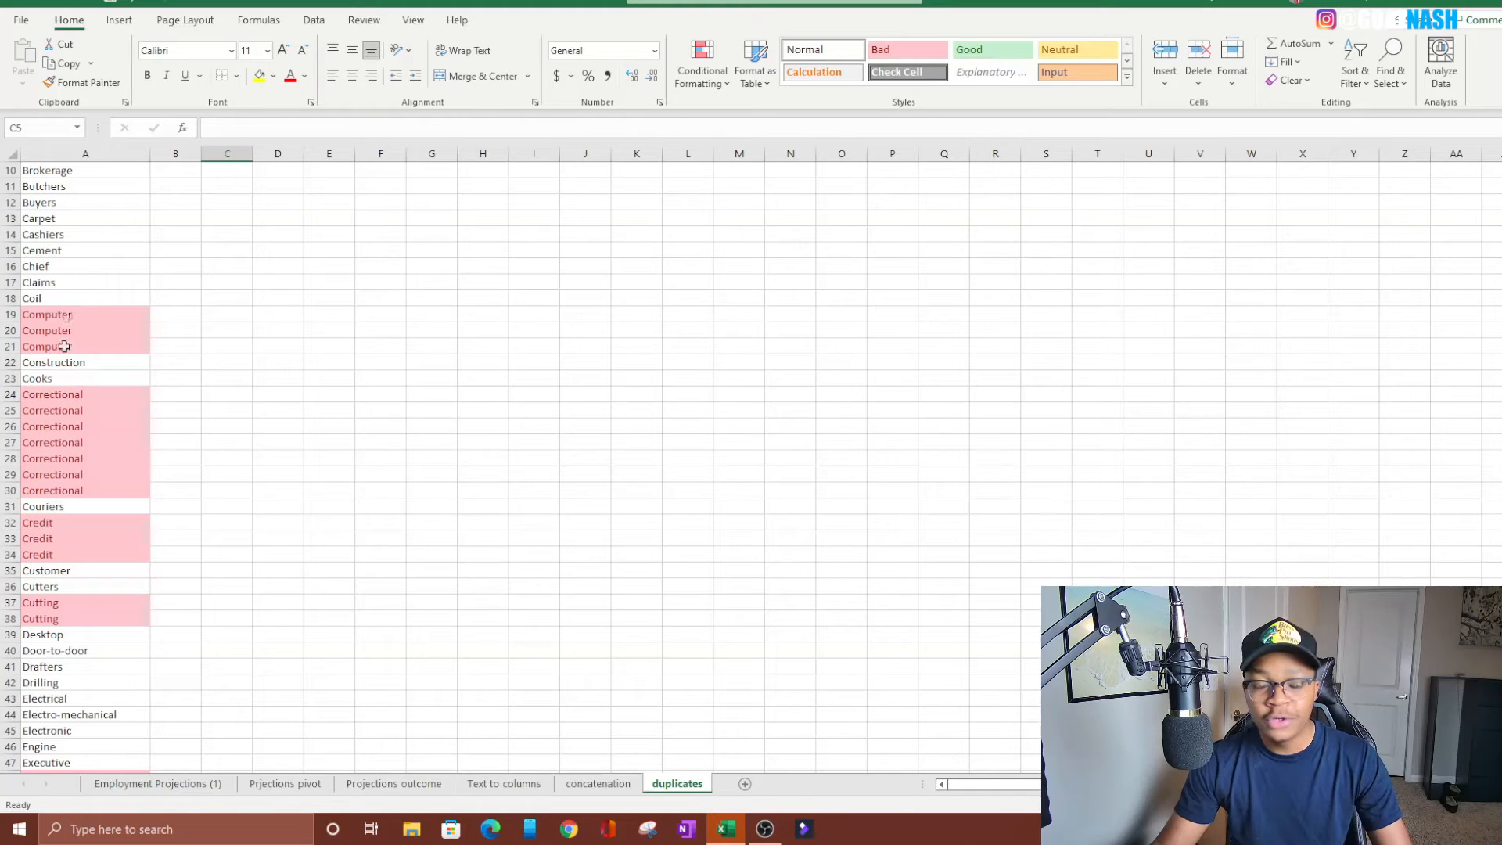
scroll(93, 334, "down", 20)
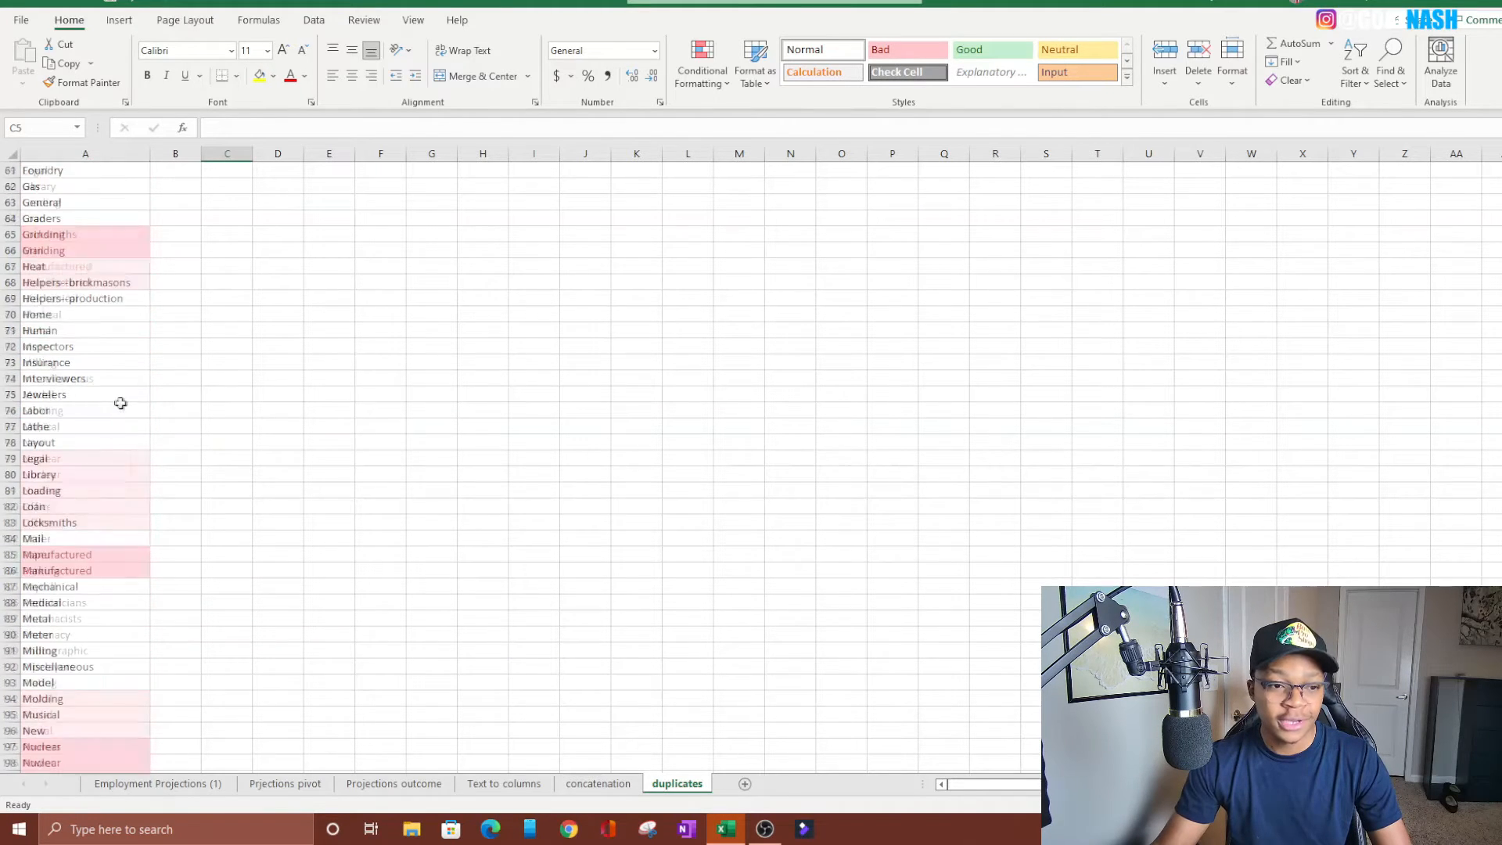
scroll(124, 407, "up", 20)
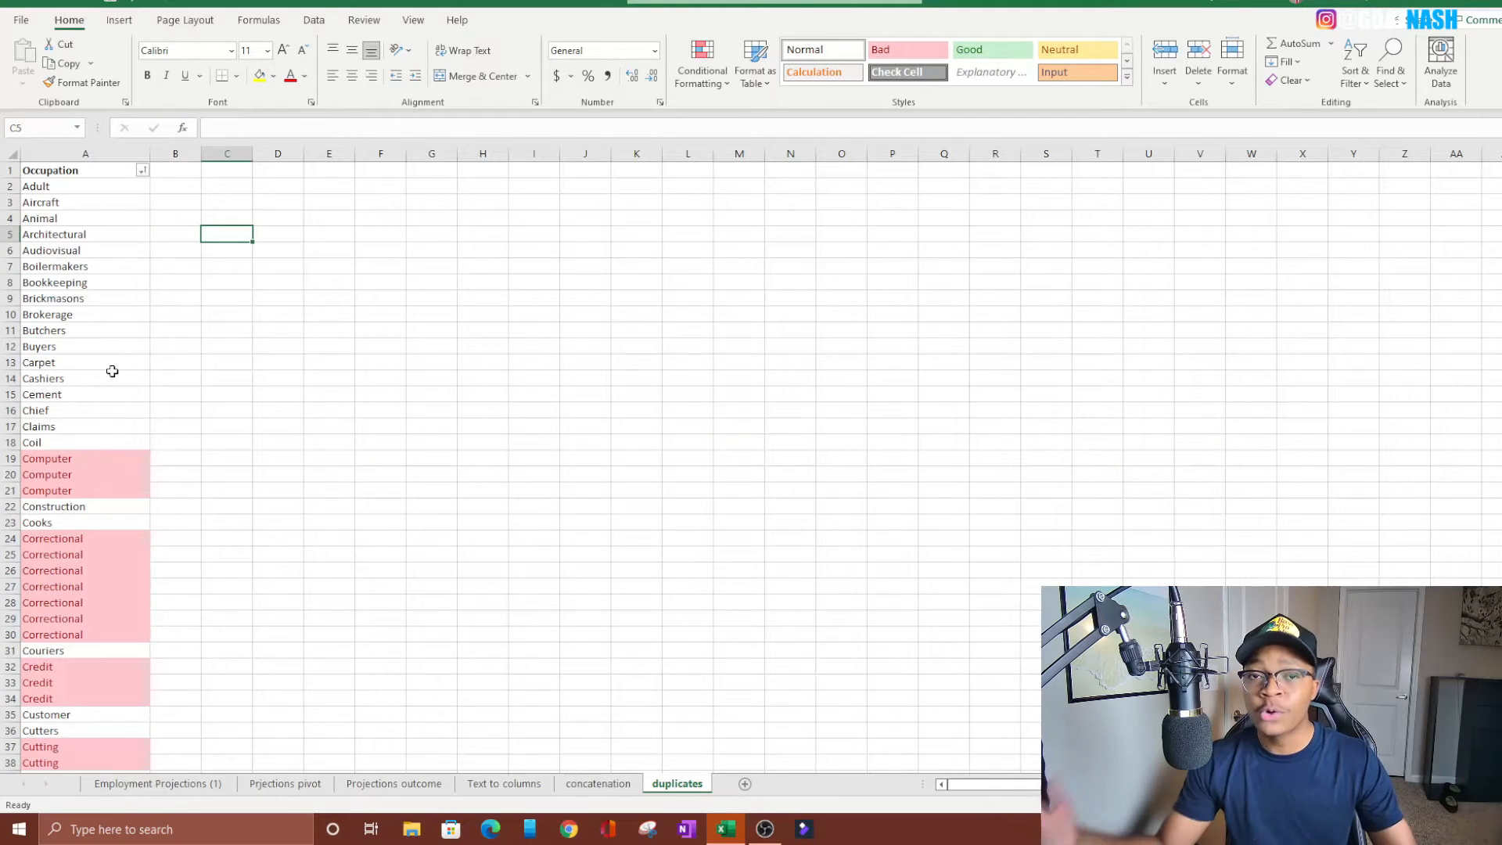
scroll(112, 371, "down", 20)
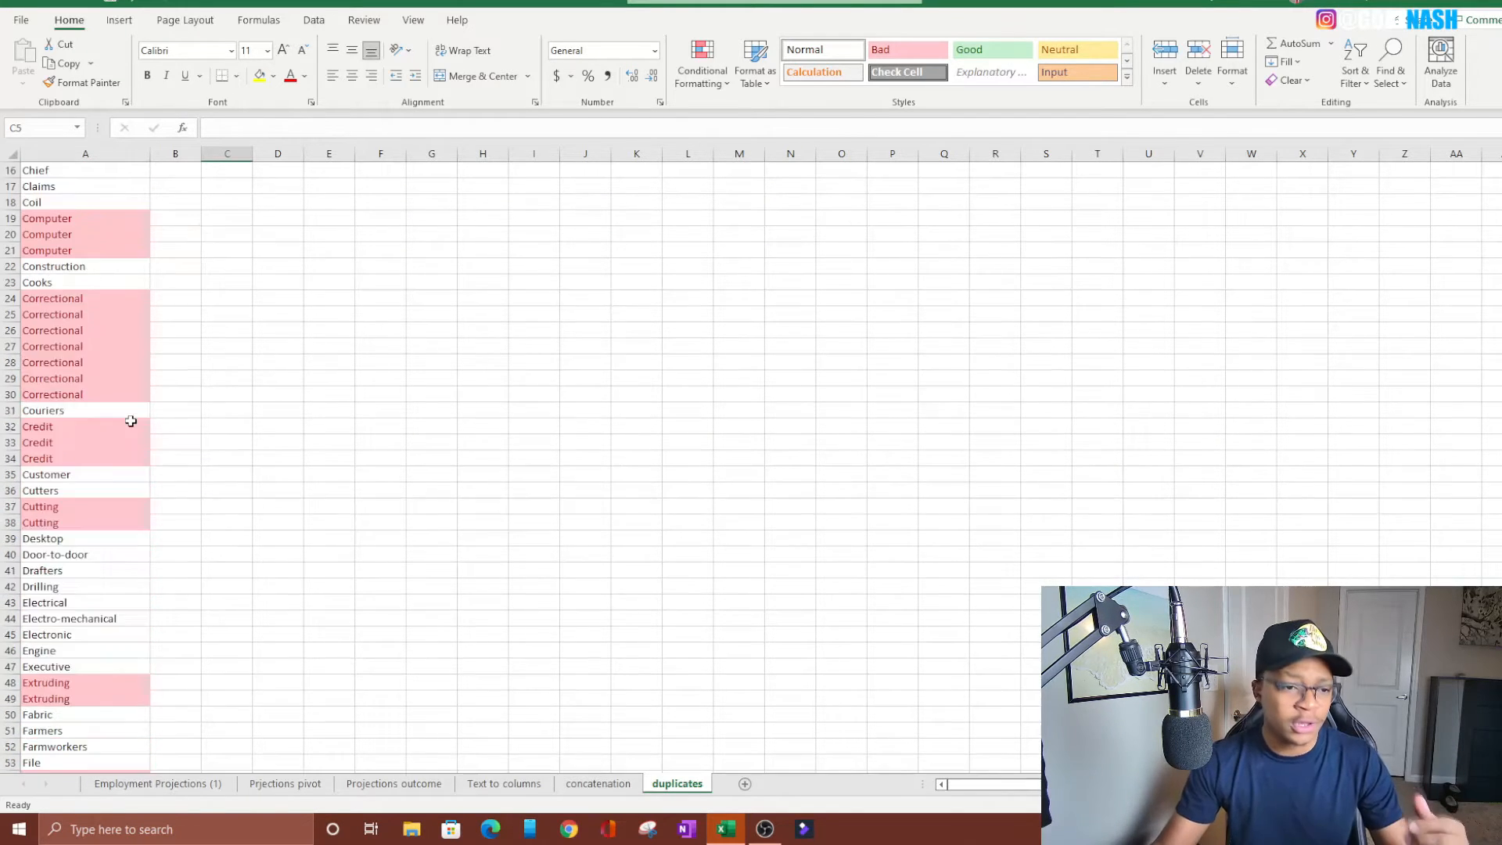
scroll(93, 458, "down", 20)
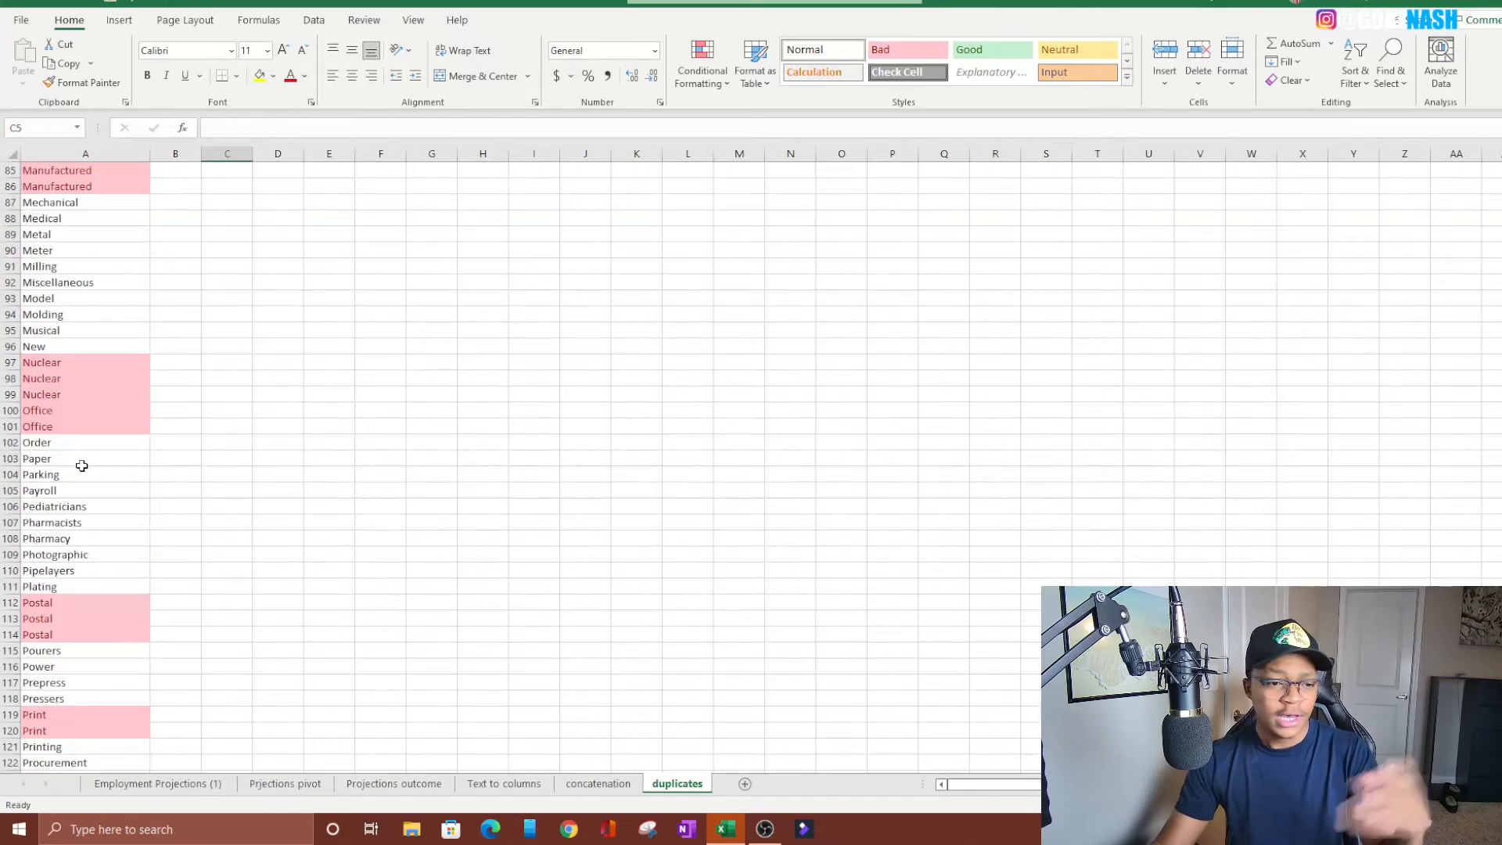
scroll(54, 426, "up", 10)
scroll(54, 426, "up", 20)
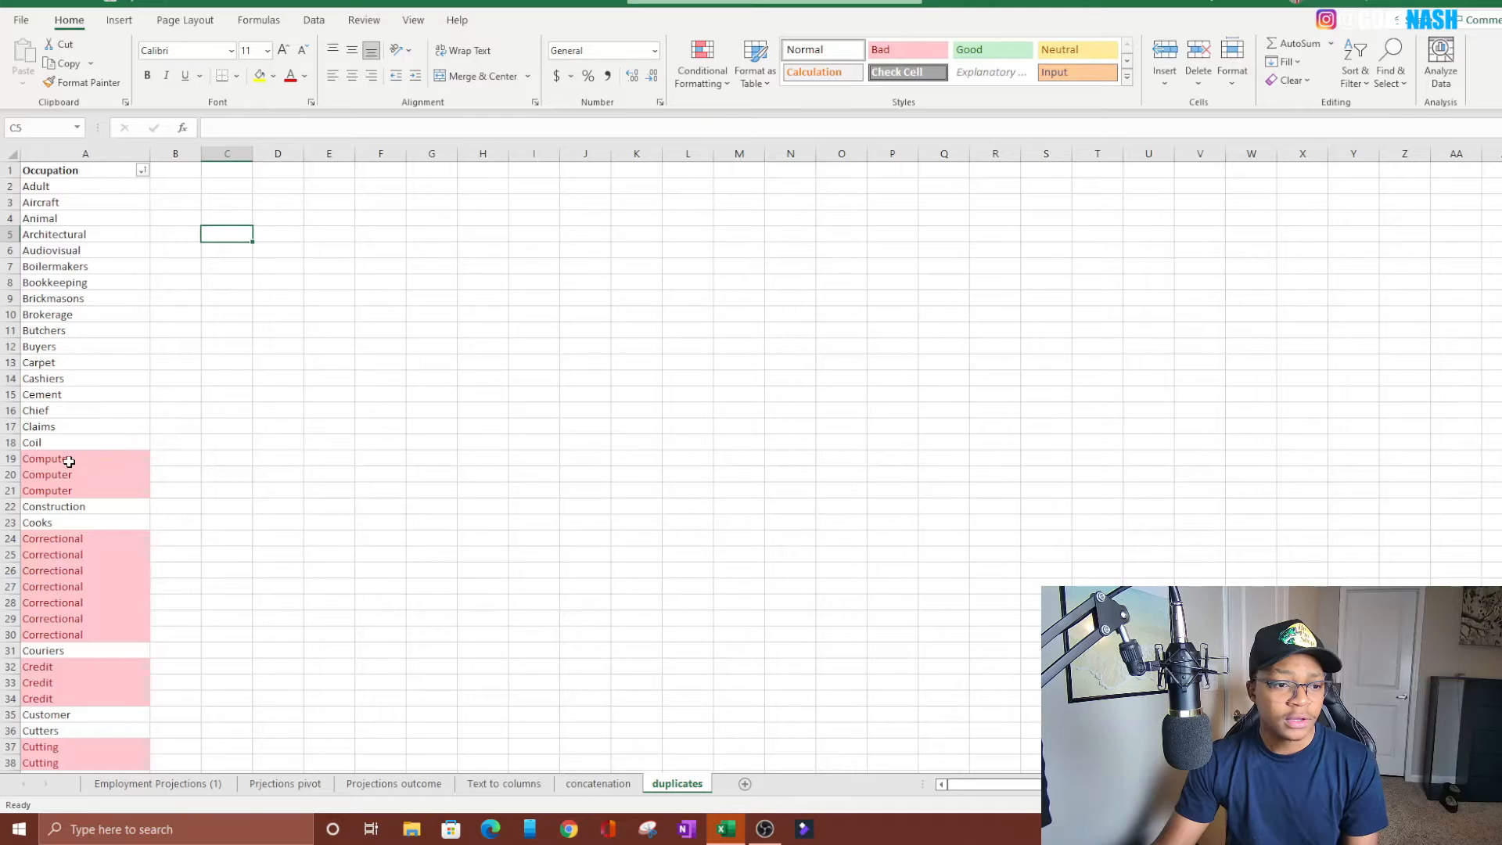
Filter the Occupation column by the fill color of the first Computer cell and review the filtered rows
left_click(69, 461)
scroll(69, 402, "down", 3)
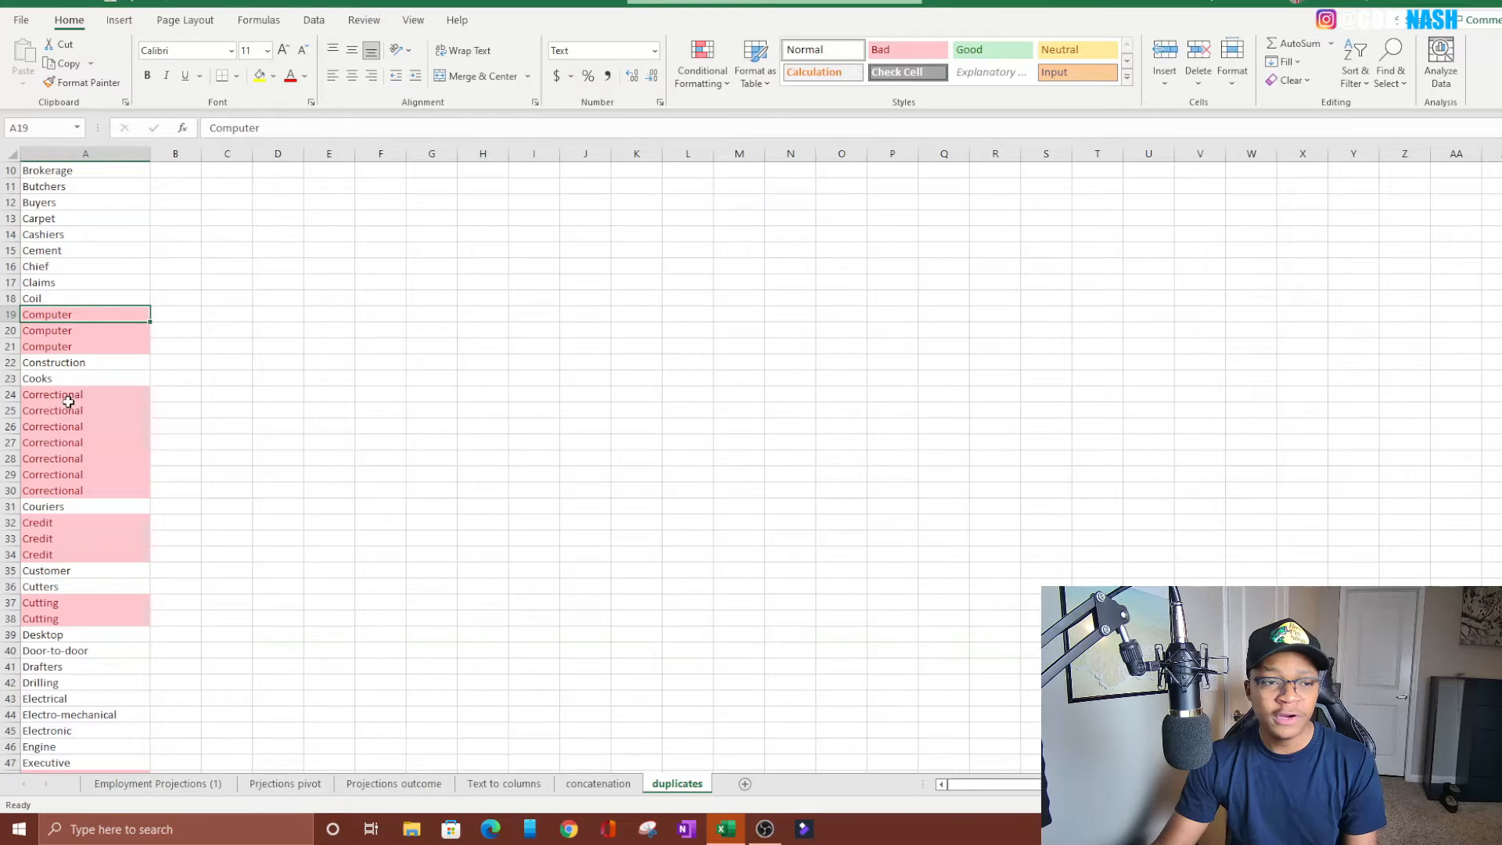
right_click(52, 317)
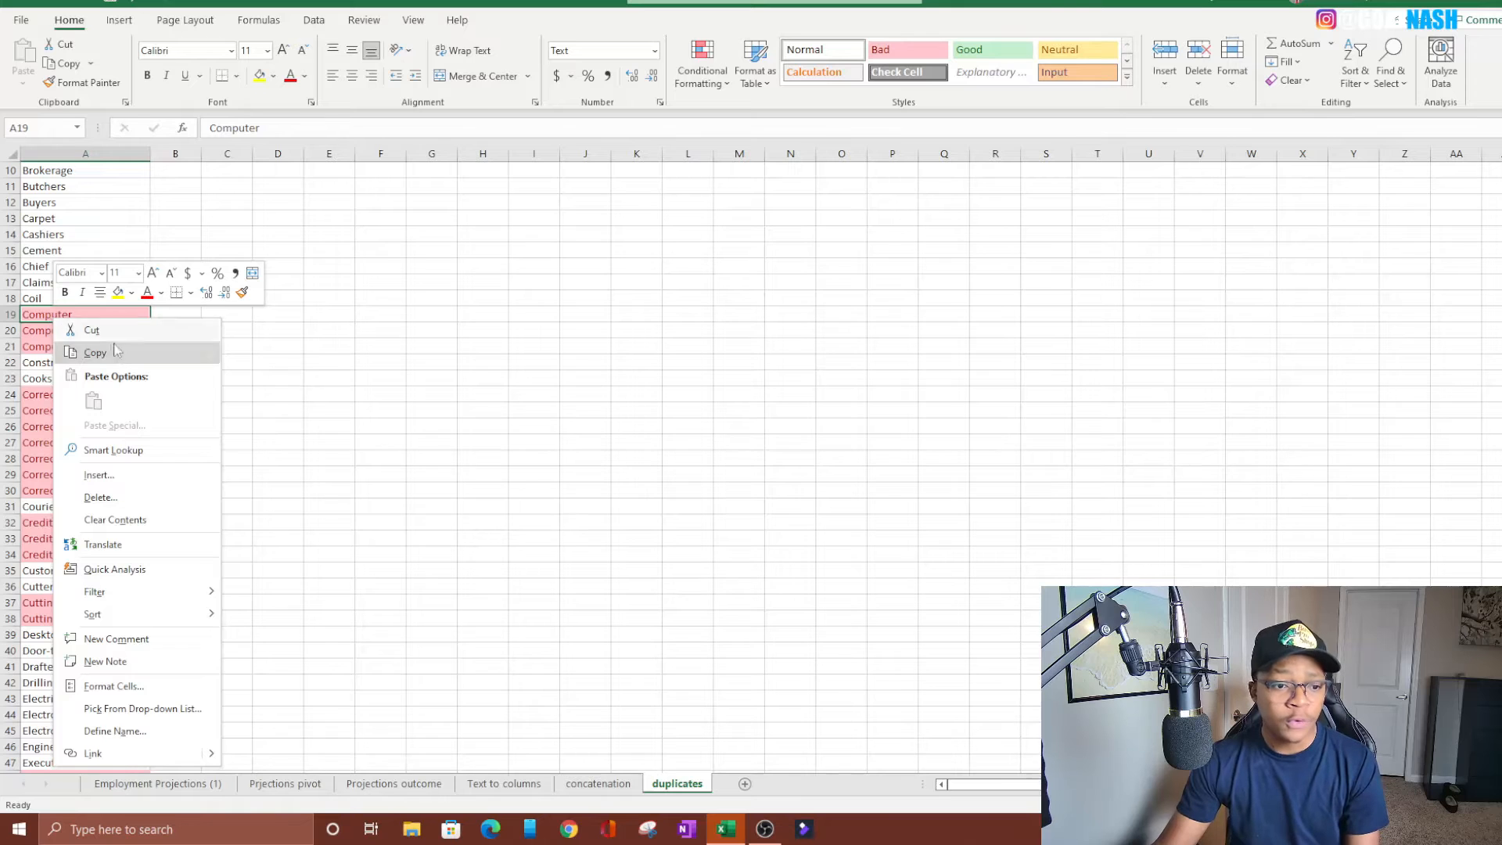
mouse_move(148, 600)
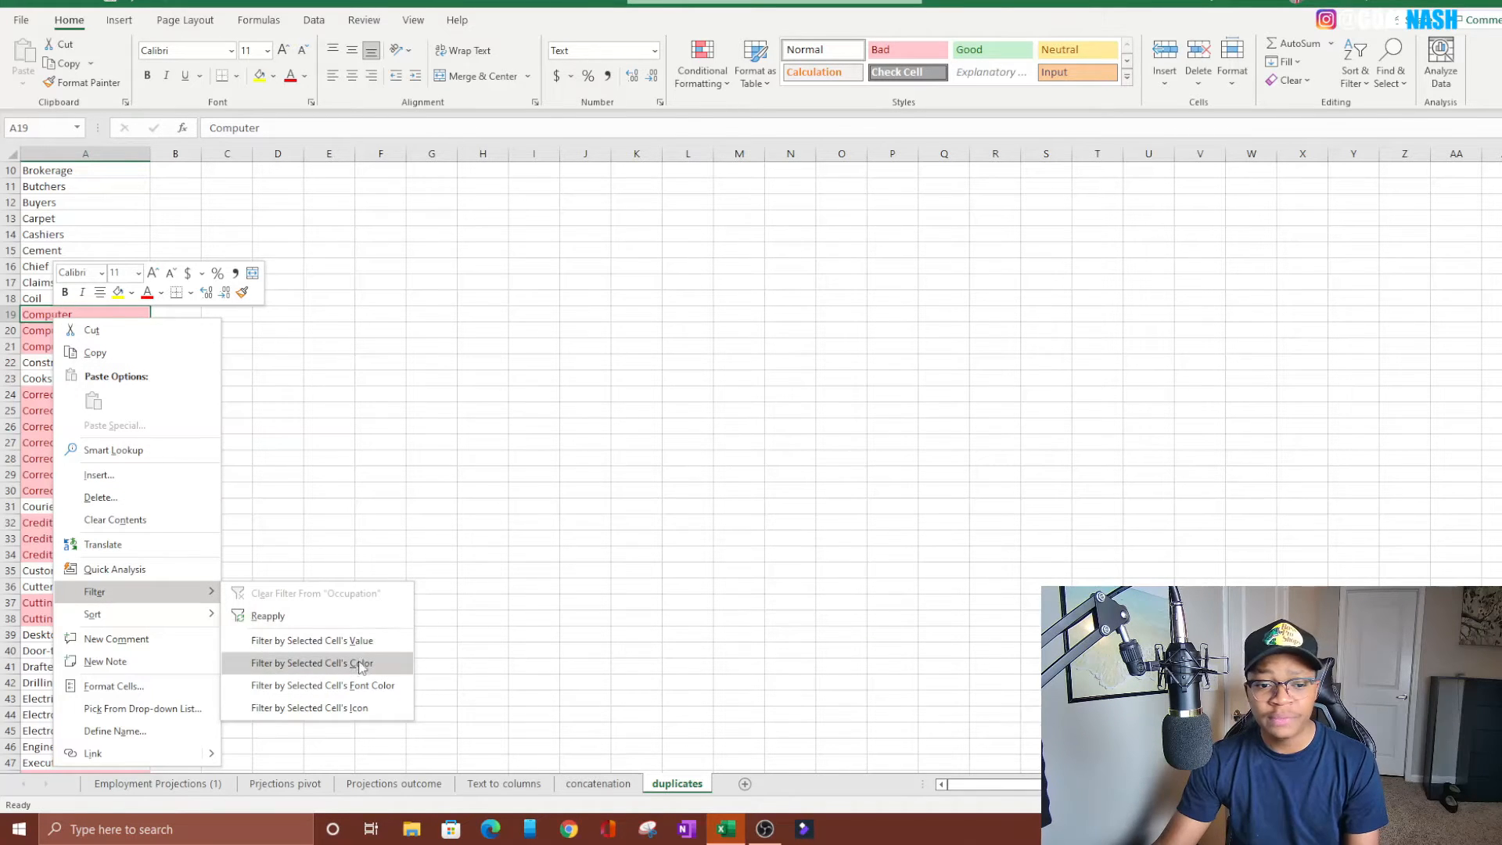
left_click(345, 664)
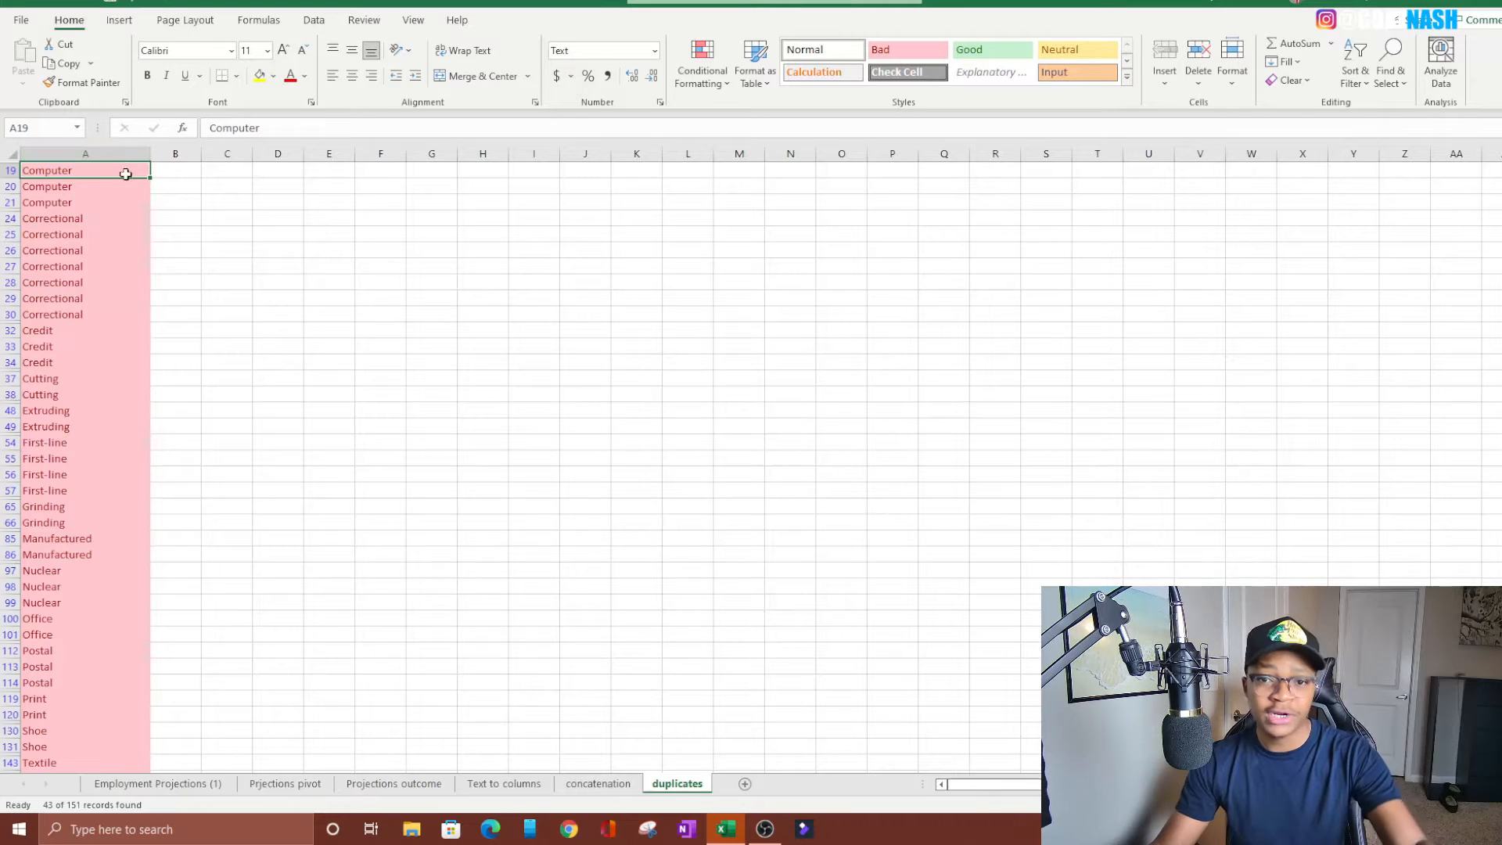
scroll(124, 184, "down", 9)
scroll(110, 335, "up", 10)
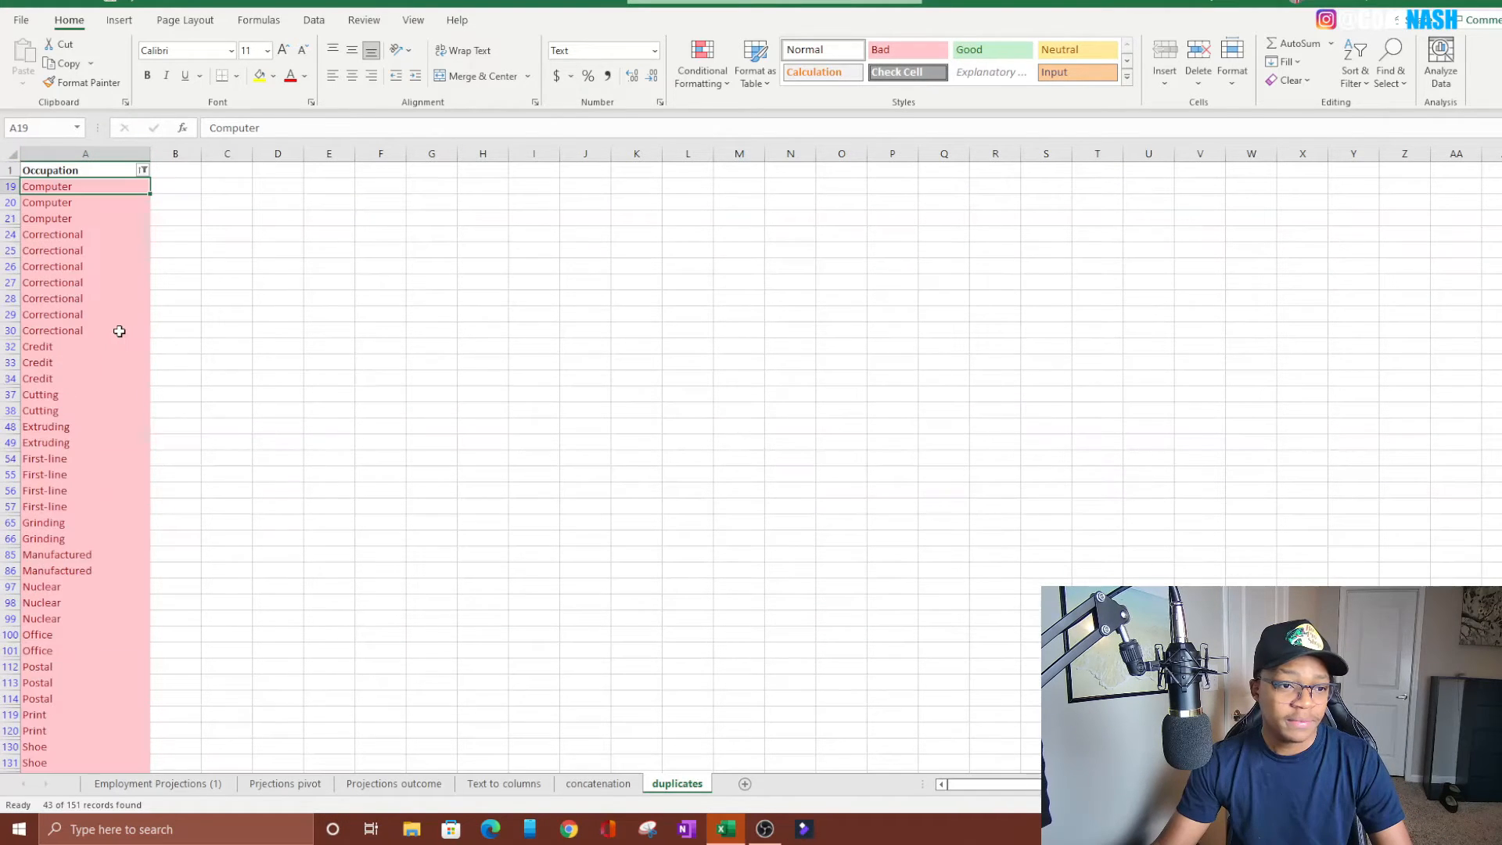
Clear the color filter from the Occupation column
left_click(143, 170)
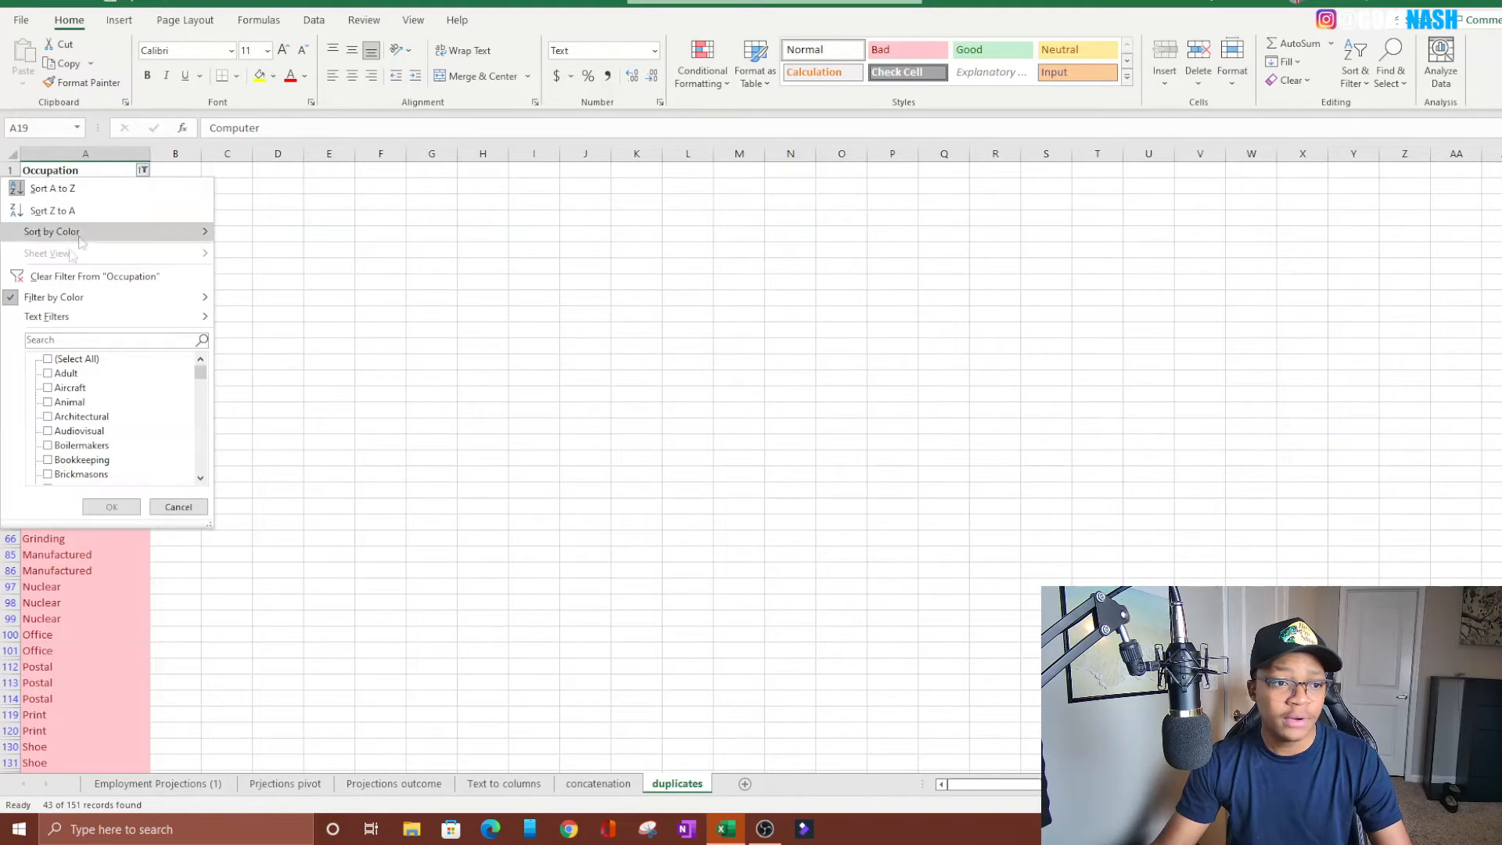
left_click(69, 279)
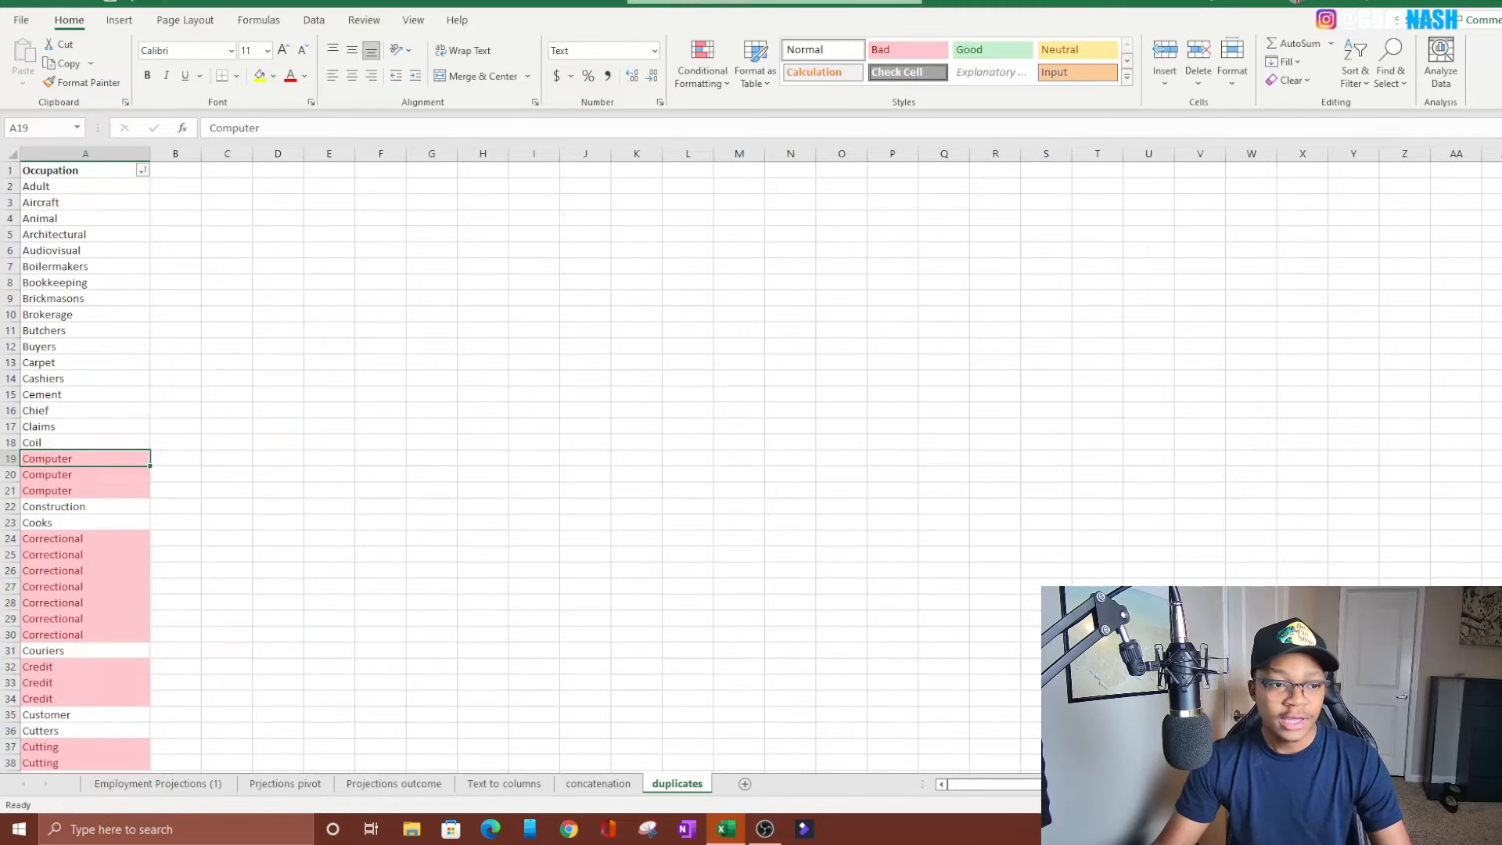
Sort the Occupation column to put the first Computer cell's cell color on top and review the reordered list
left_click(737, 474)
key("ctrl+Home")
left_click(60, 456)
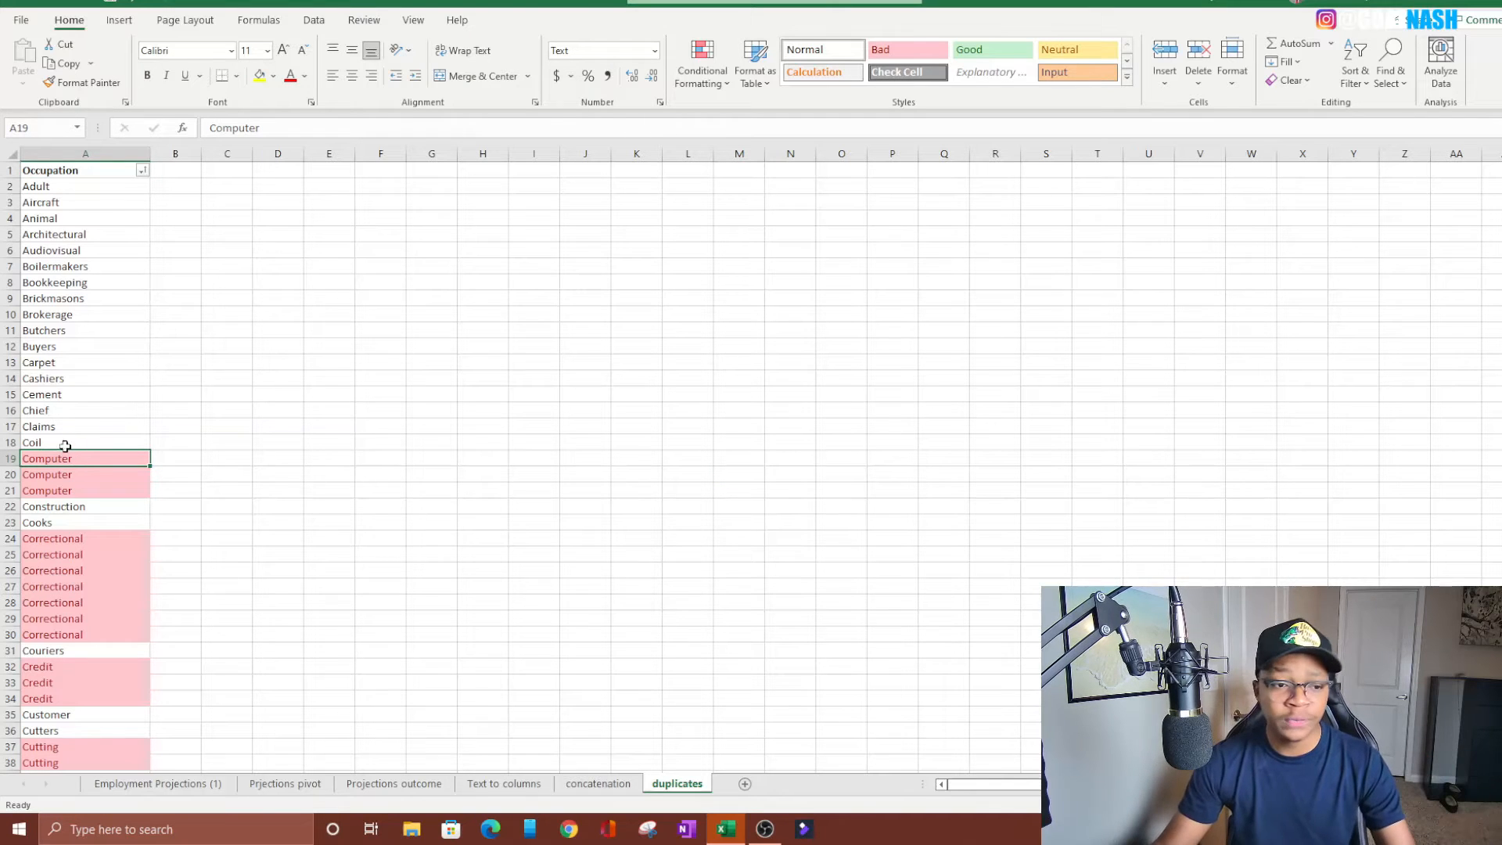
right_click(67, 461)
mouse_move(142, 307)
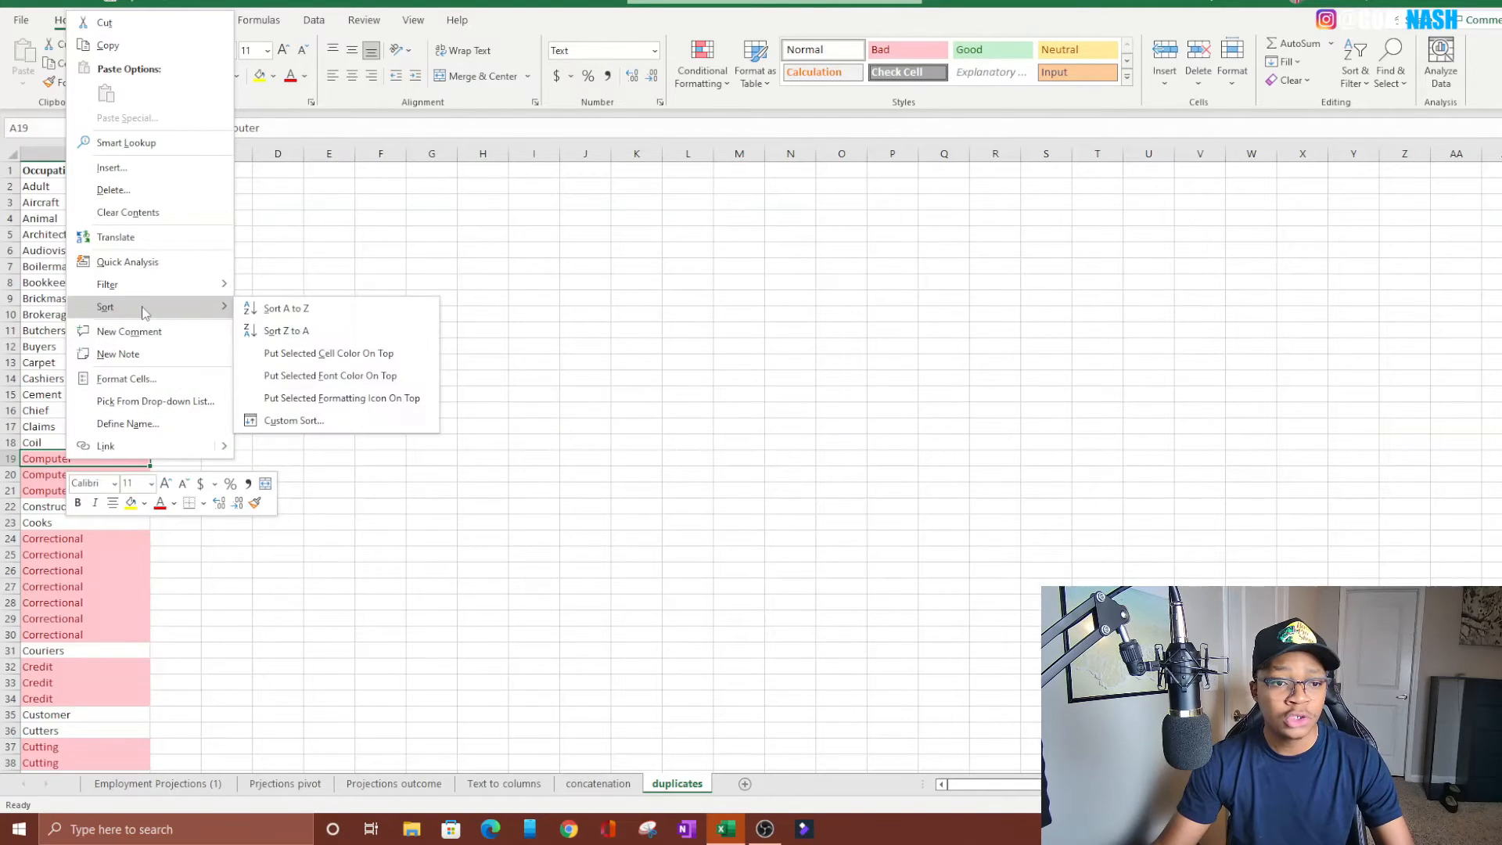
left_click(321, 354)
scroll(100, 194, "down", 15)
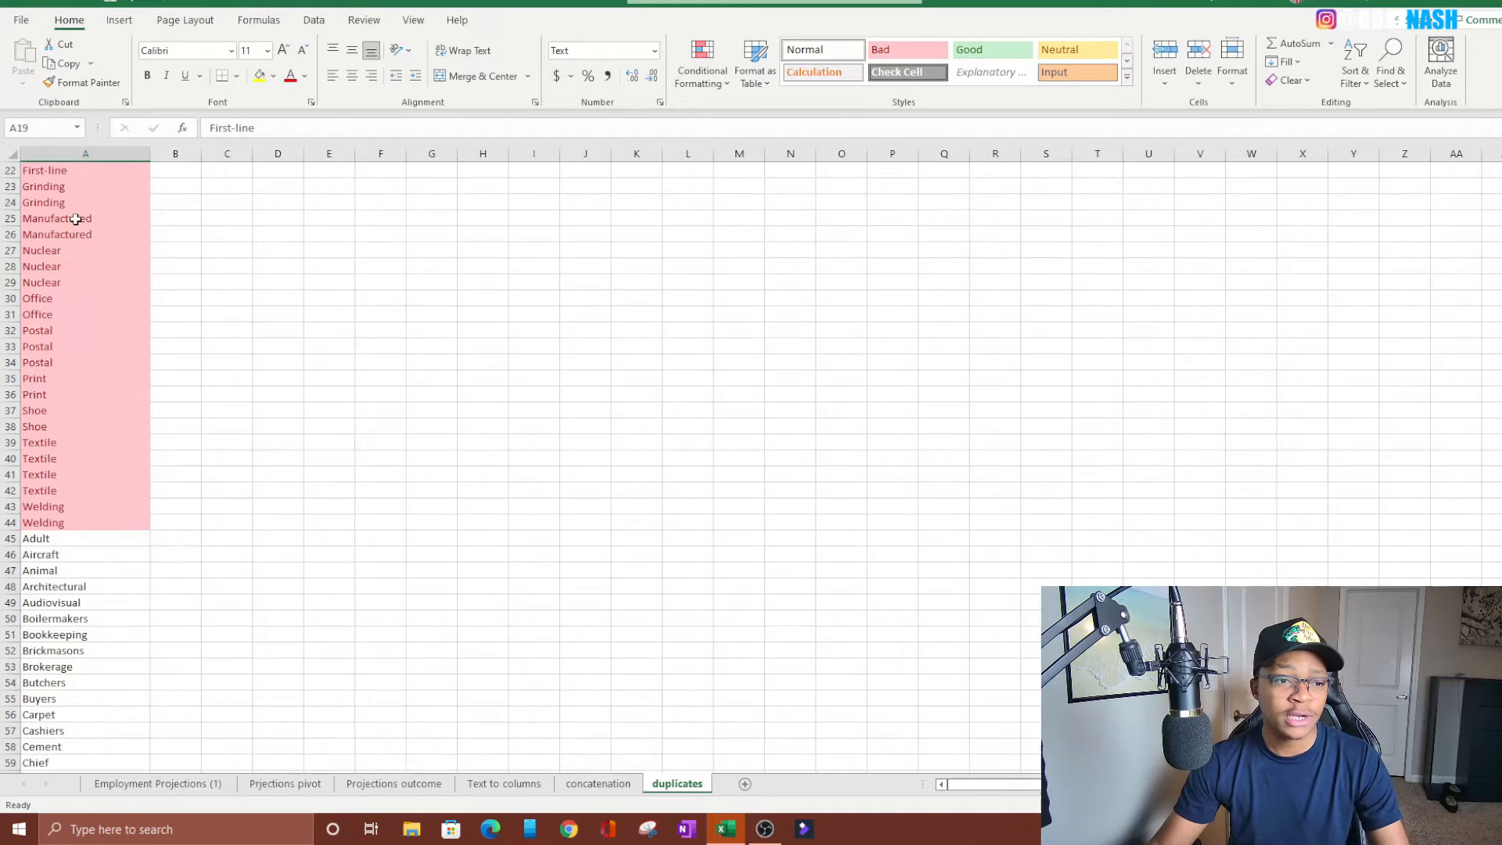
scroll(82, 342, "down", 14)
scroll(142, 317, "up", 20)
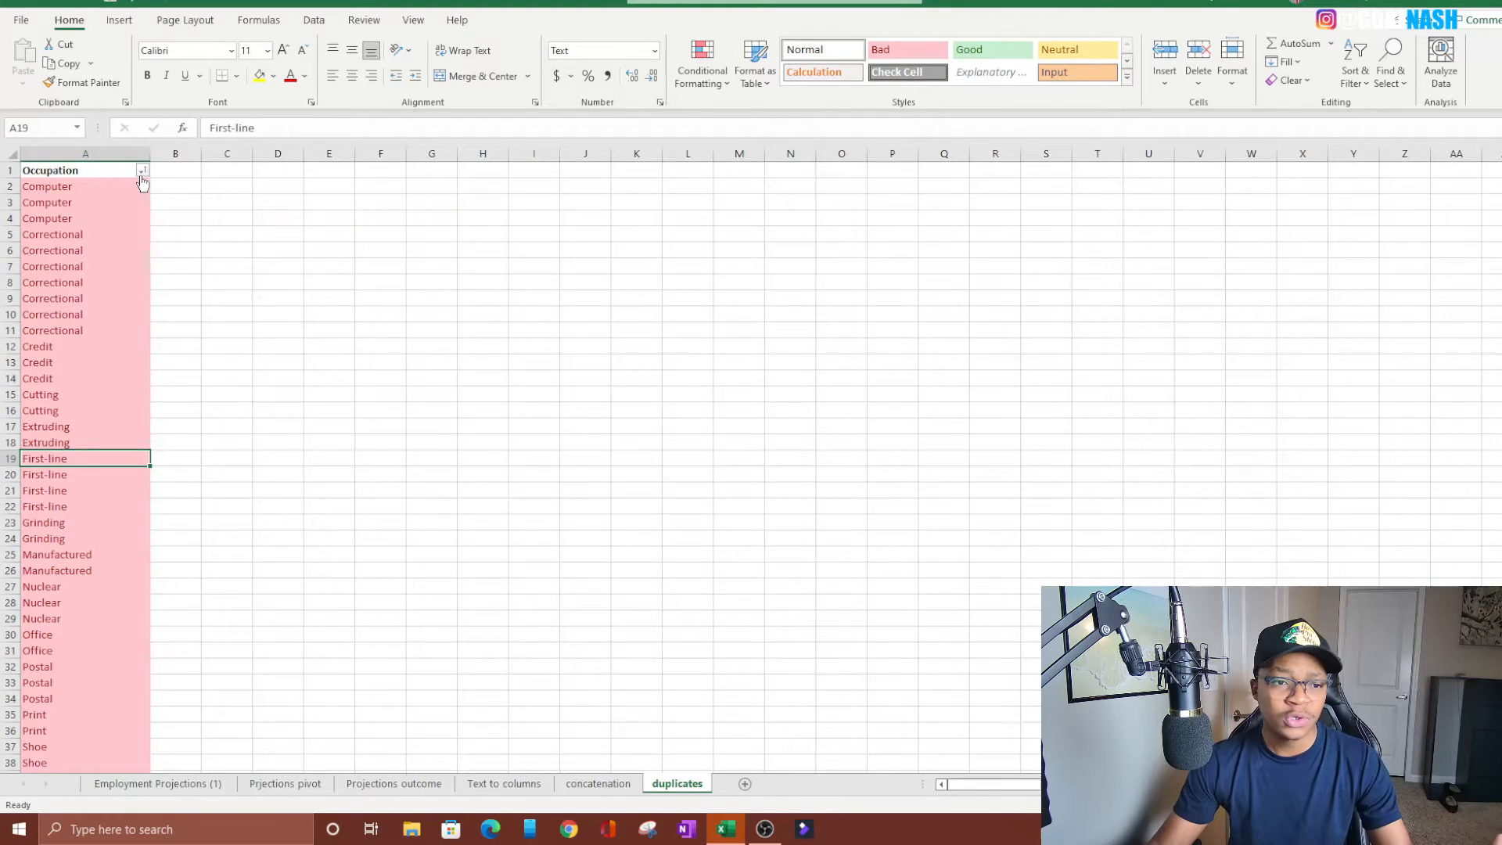
Sort the Occupation column to put the first Computer cell's font color on top and review the list
left_click(143, 170)
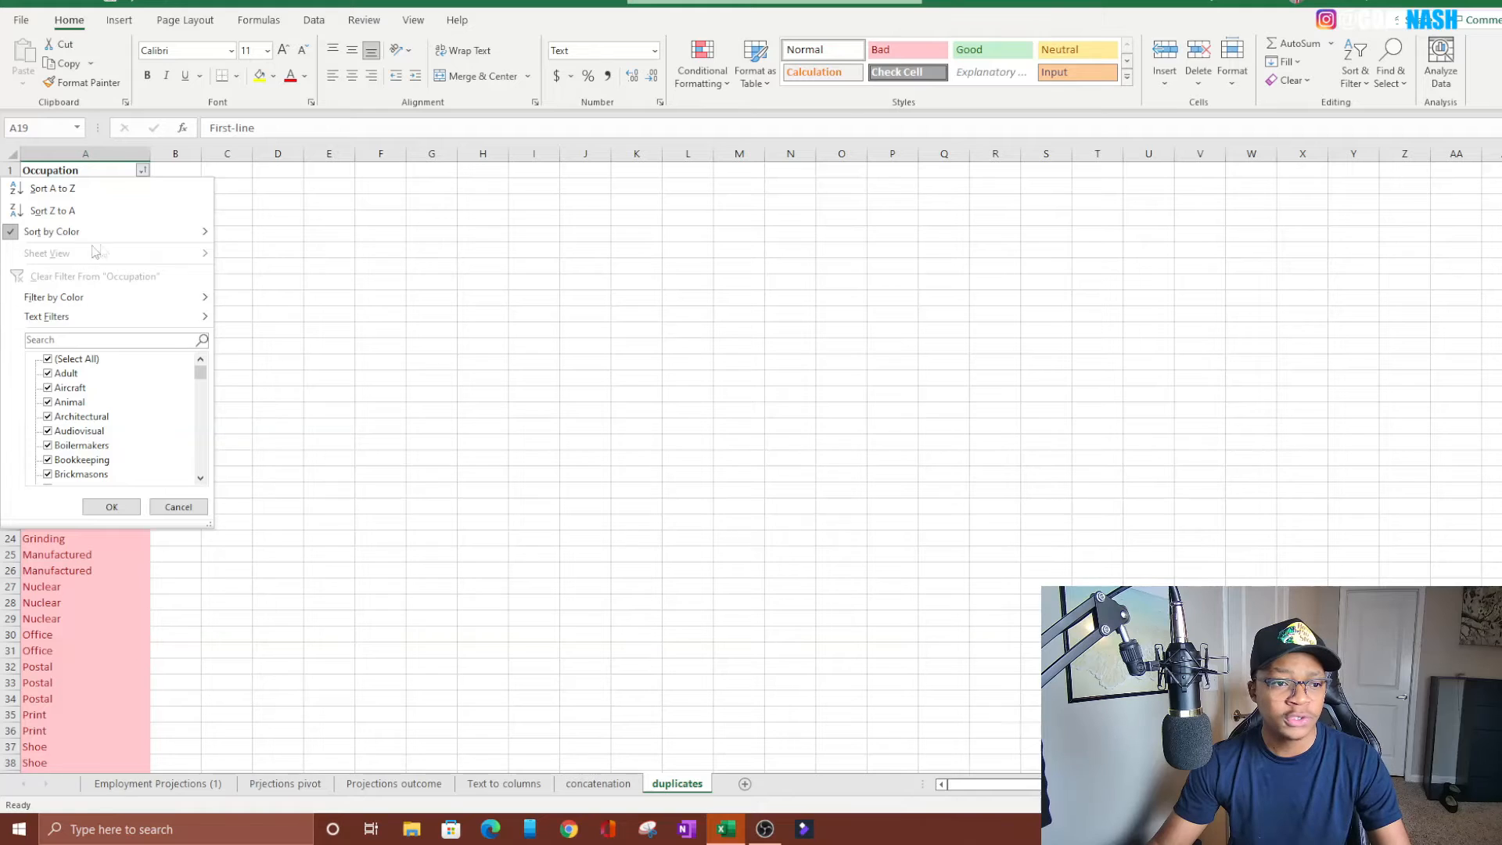
key("Escape")
left_click(52, 189)
right_click(52, 189)
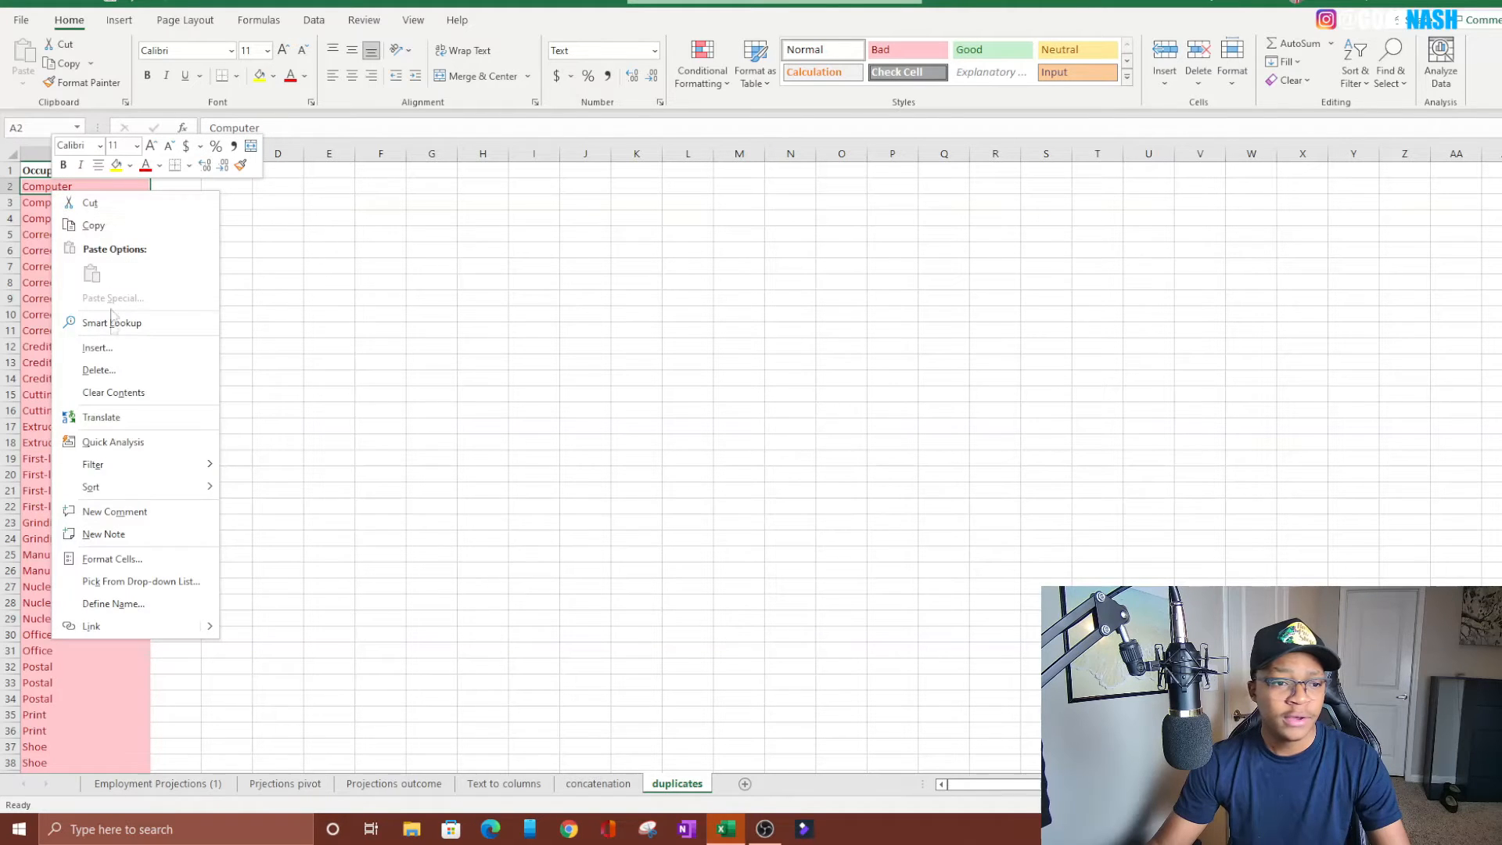
mouse_move(115, 488)
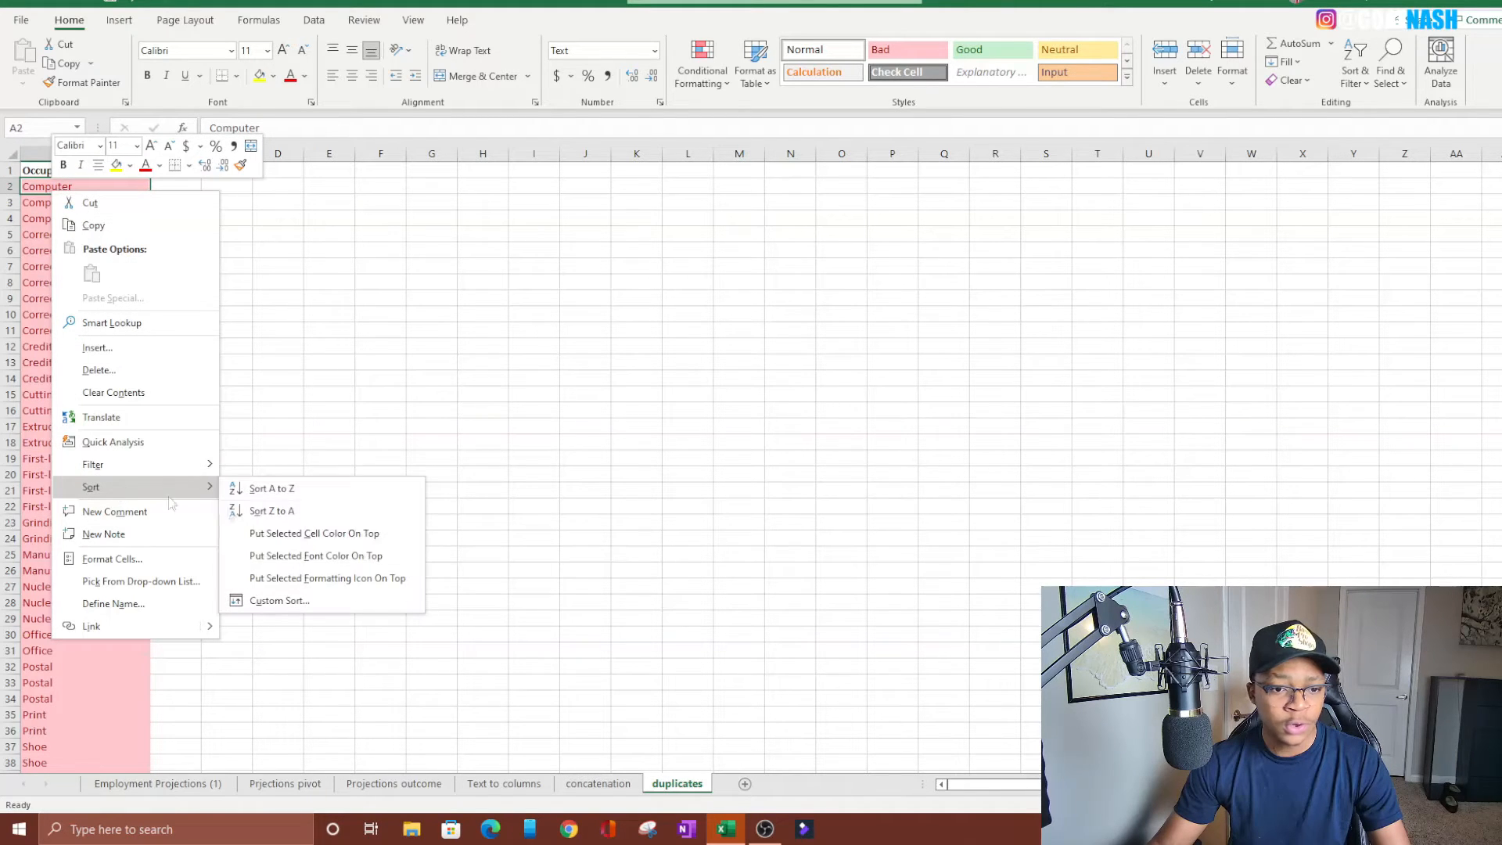
left_click(344, 562)
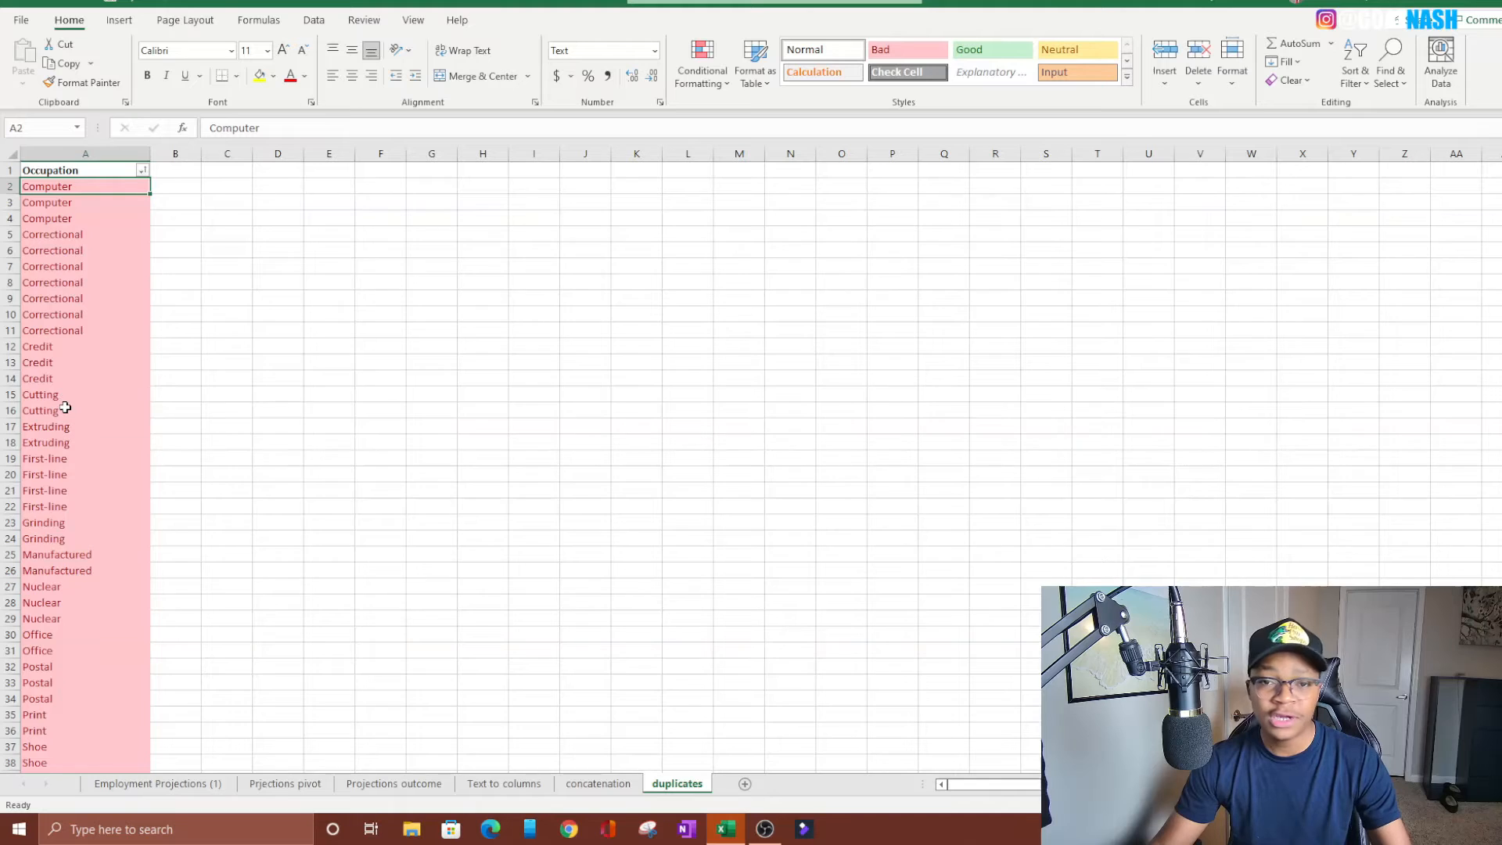
scroll(69, 397, "down", 8)
scroll(71, 407, "up", 8)
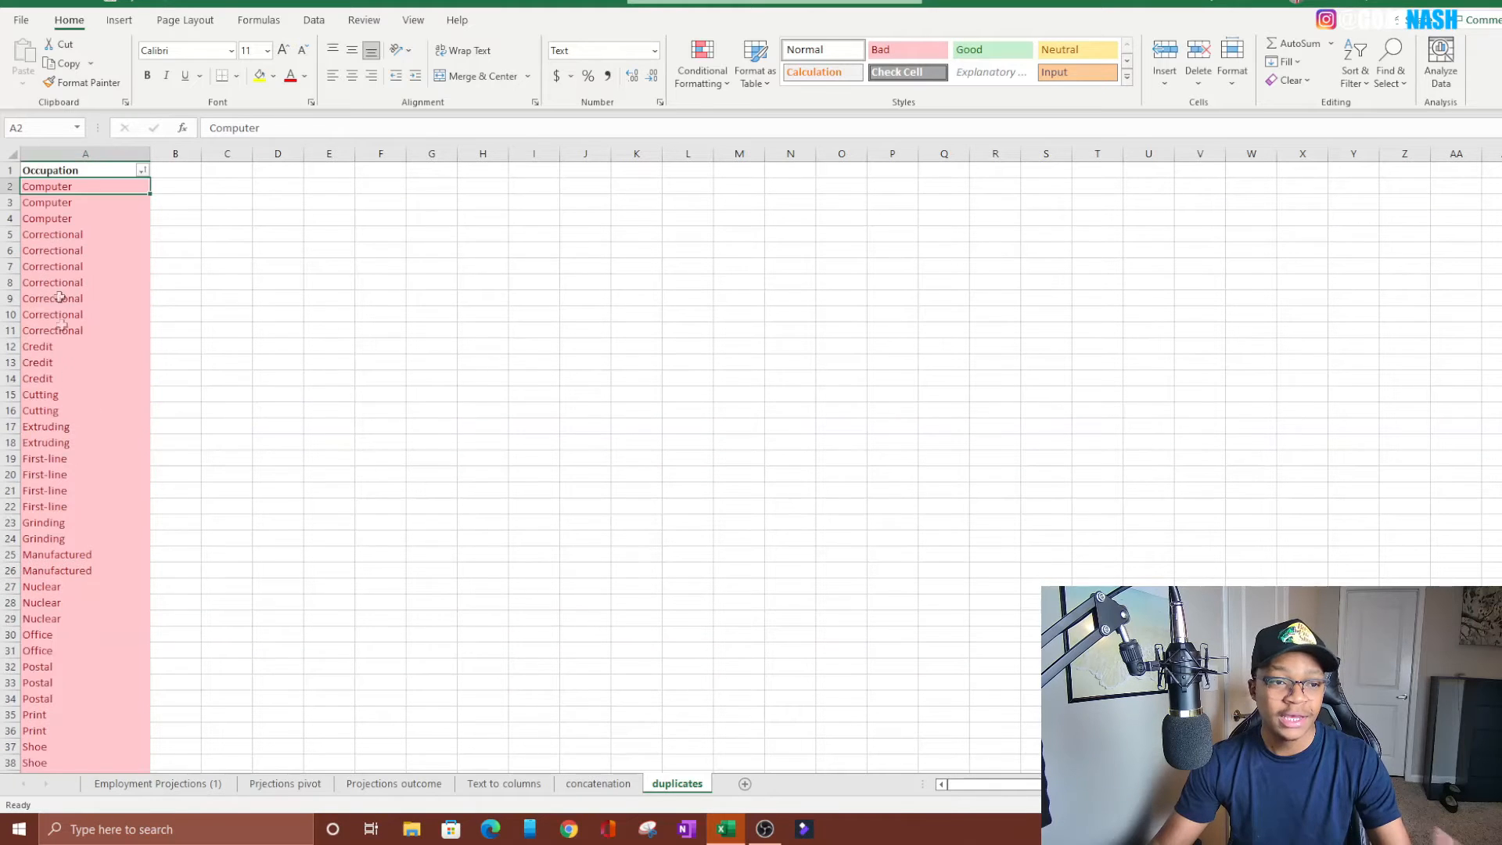
left_click(143, 171)
mouse_move(73, 315)
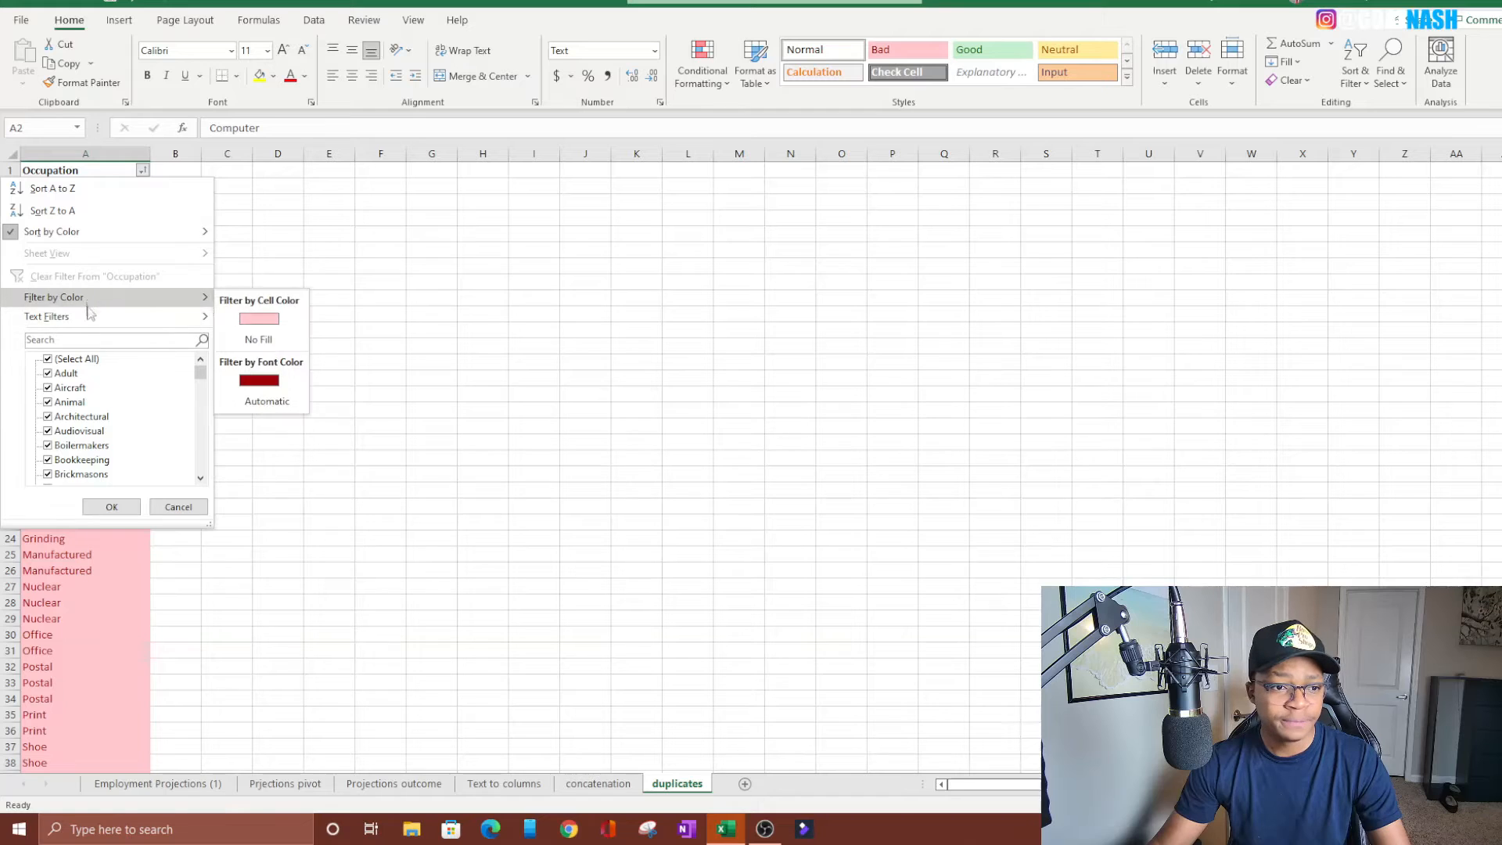
key("Escape")
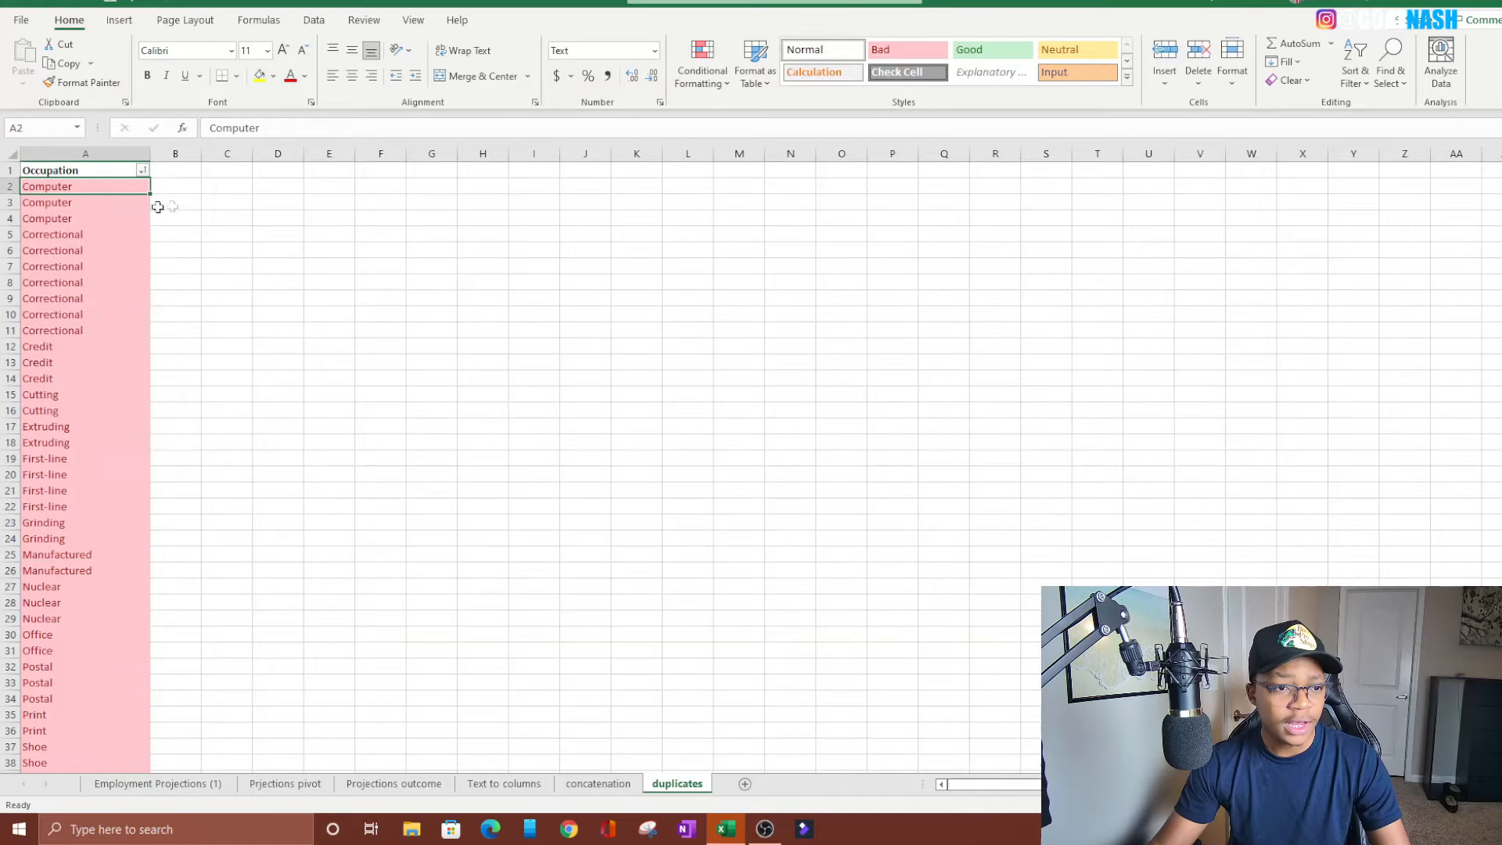
Sort the Occupation column to put the first Computer cell's formatting icon on top and review the list
right_click(114, 194)
mouse_move(187, 485)
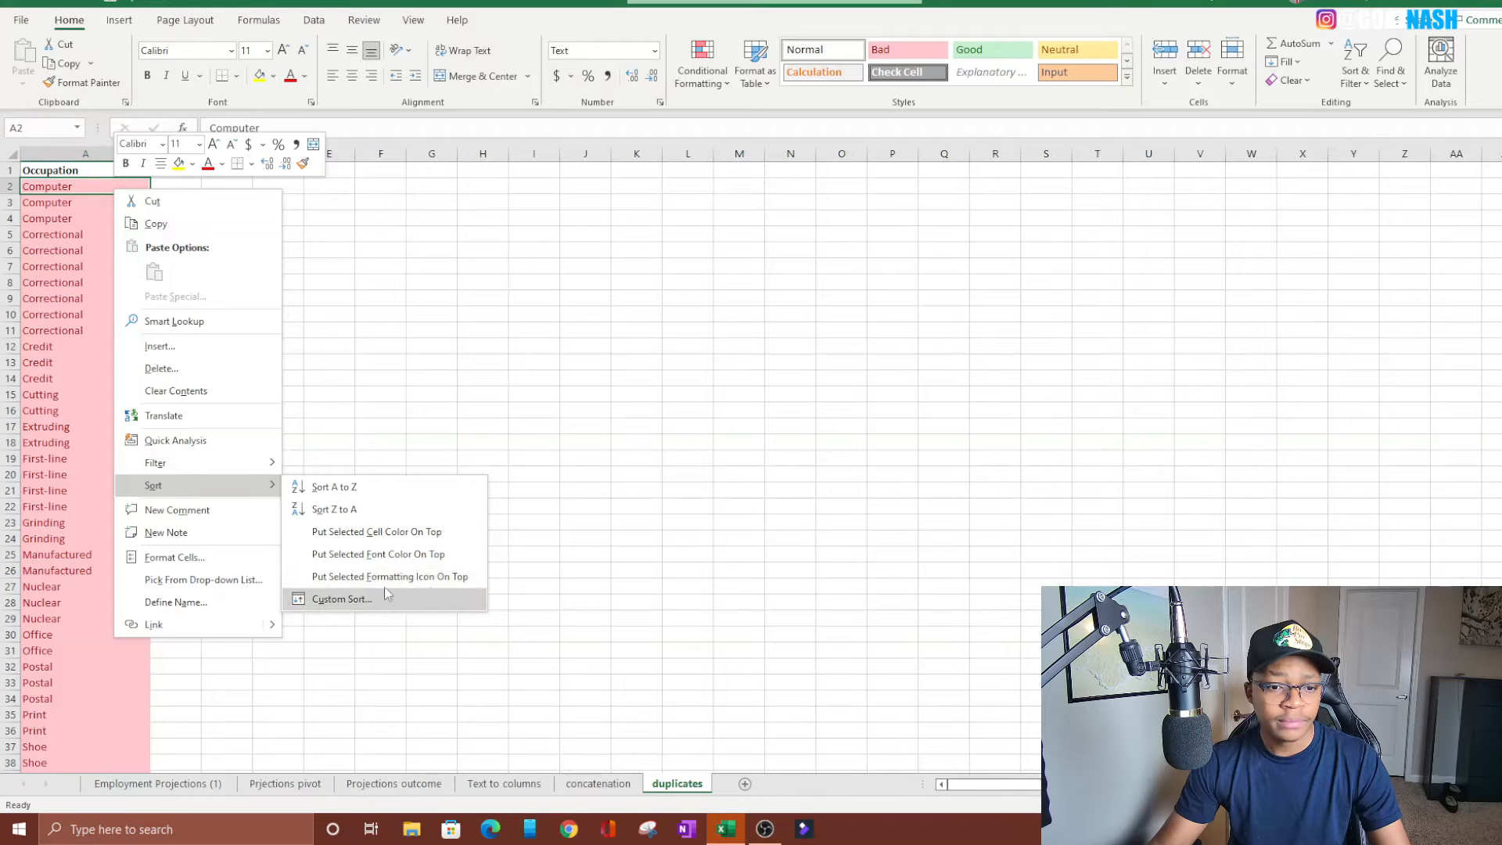
left_click(308, 553)
scroll(128, 302, "down", 12)
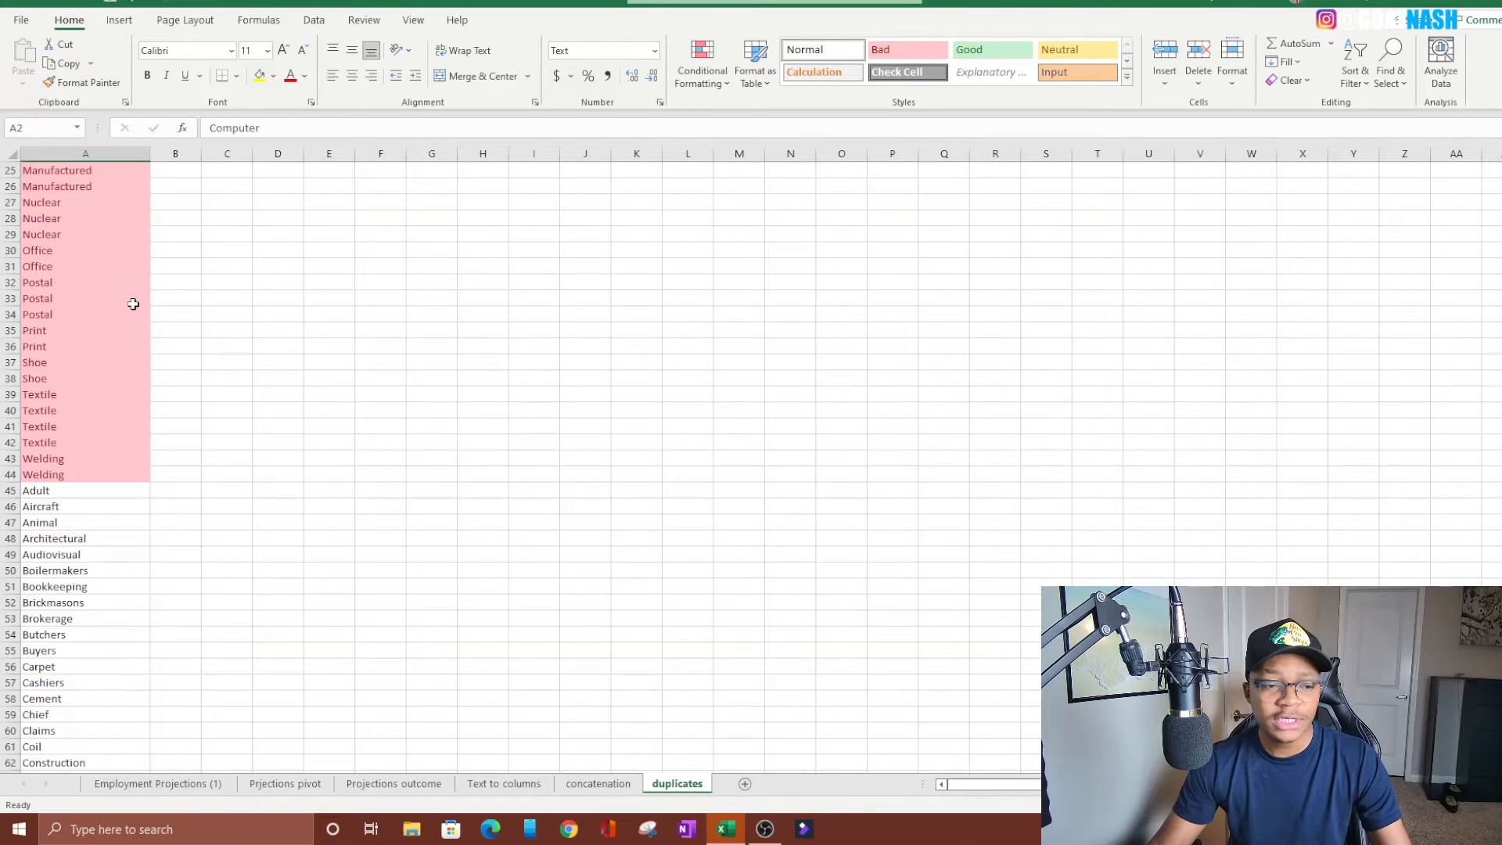
scroll(128, 302, "up", 12)
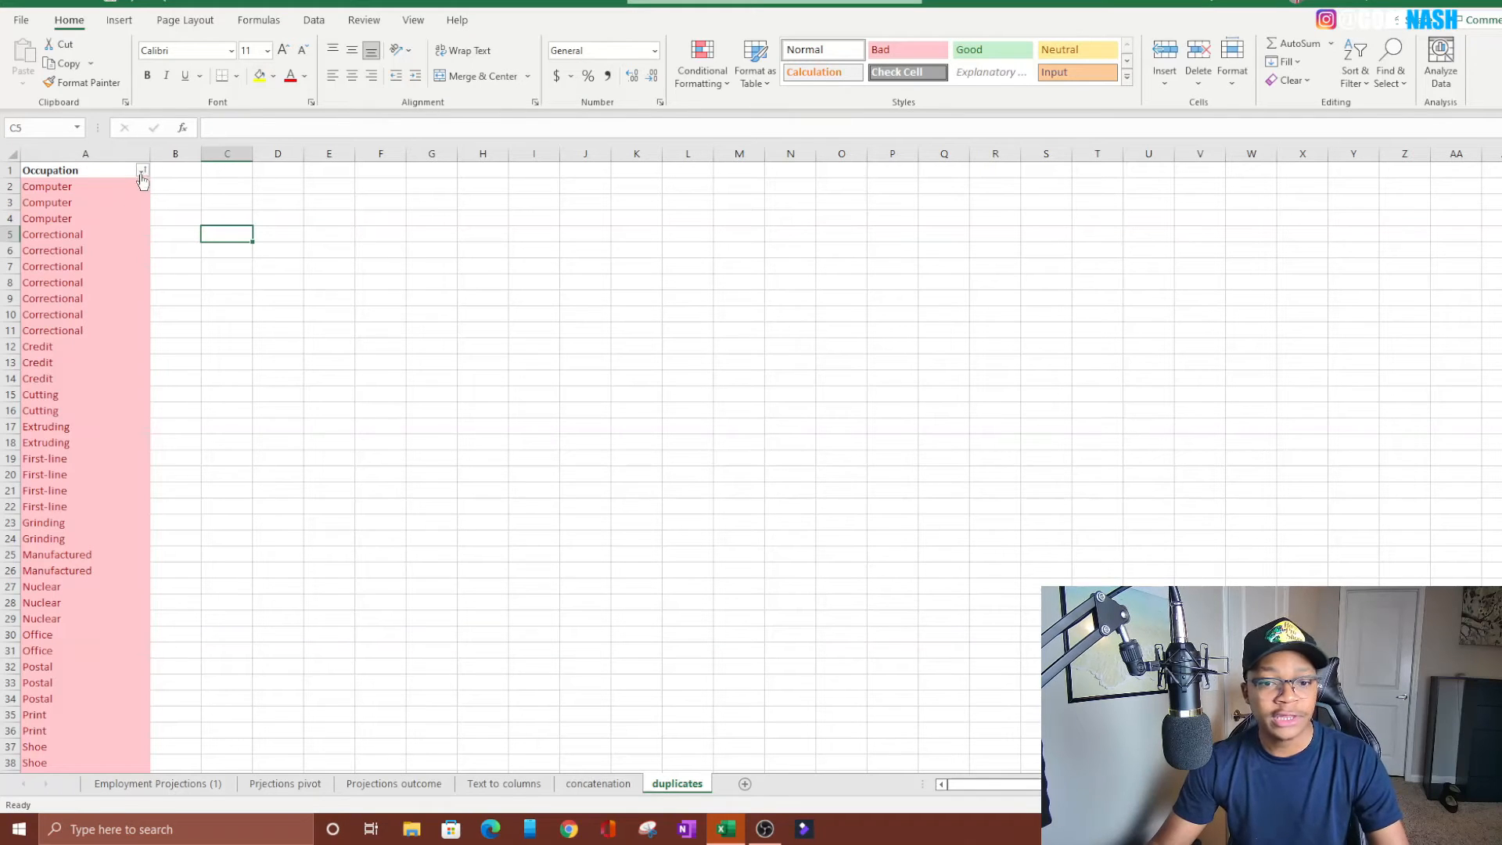
Sort the Occupation column by the No Fill cell color and review where the highlighted duplicates are placed
left_click(141, 171)
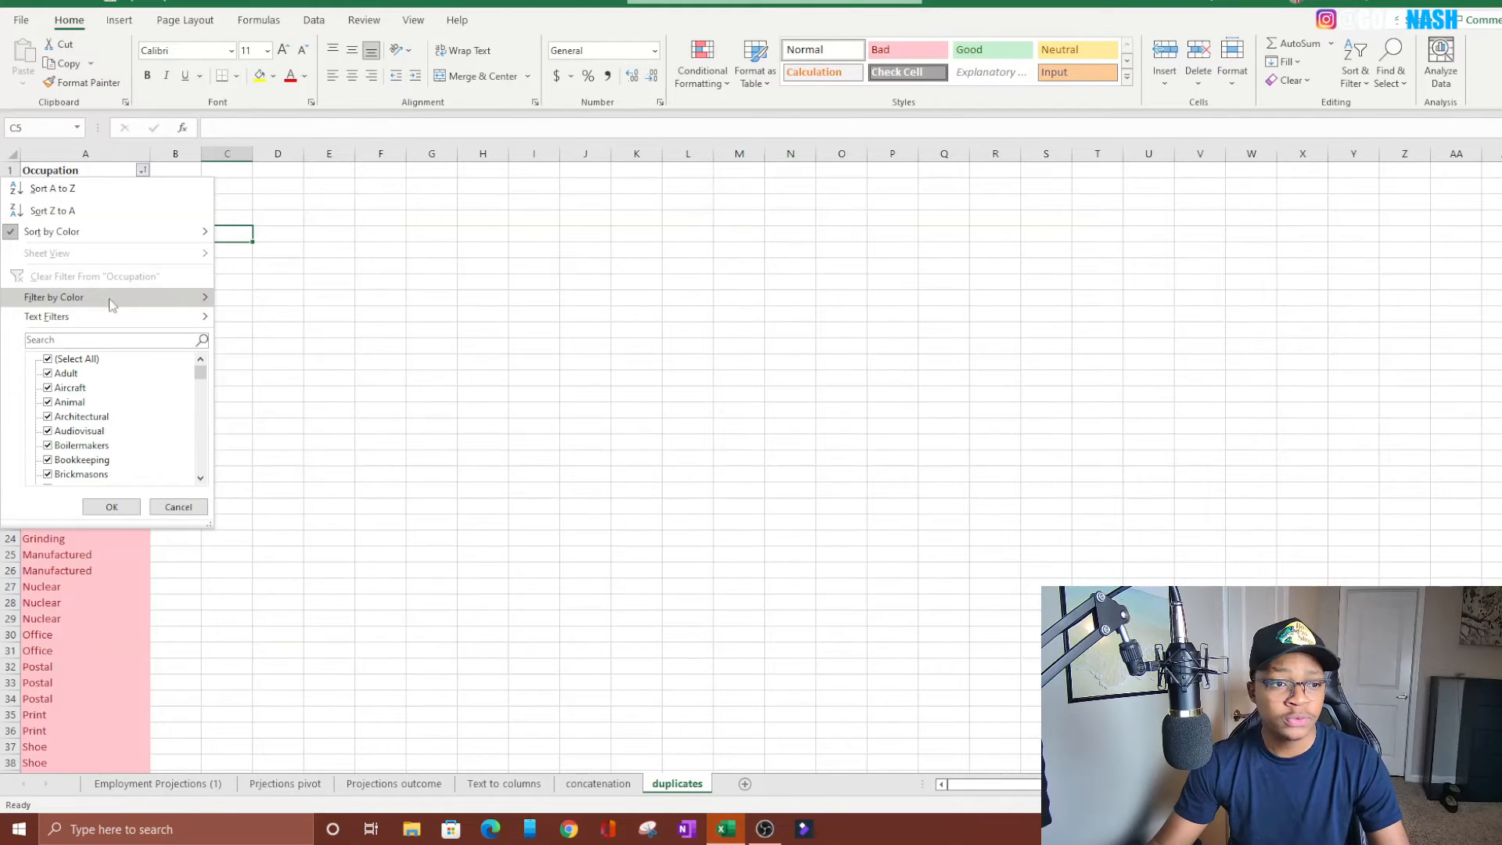
mouse_move(37, 234)
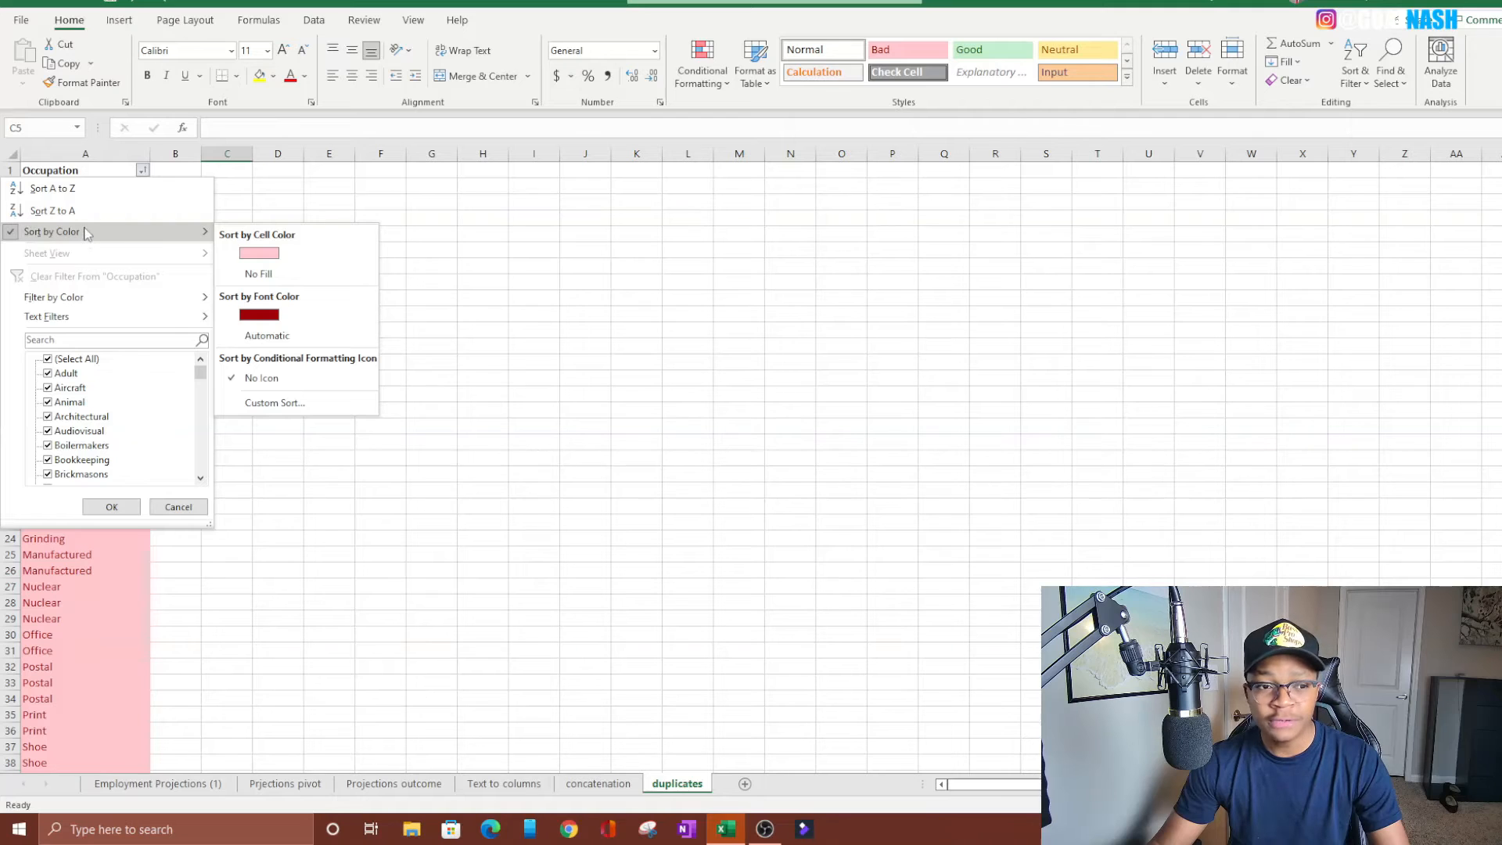
left_click(262, 275)
scroll(84, 258, "down", 20)
scroll(86, 291, "down", 12)
scroll(83, 291, "up", 1)
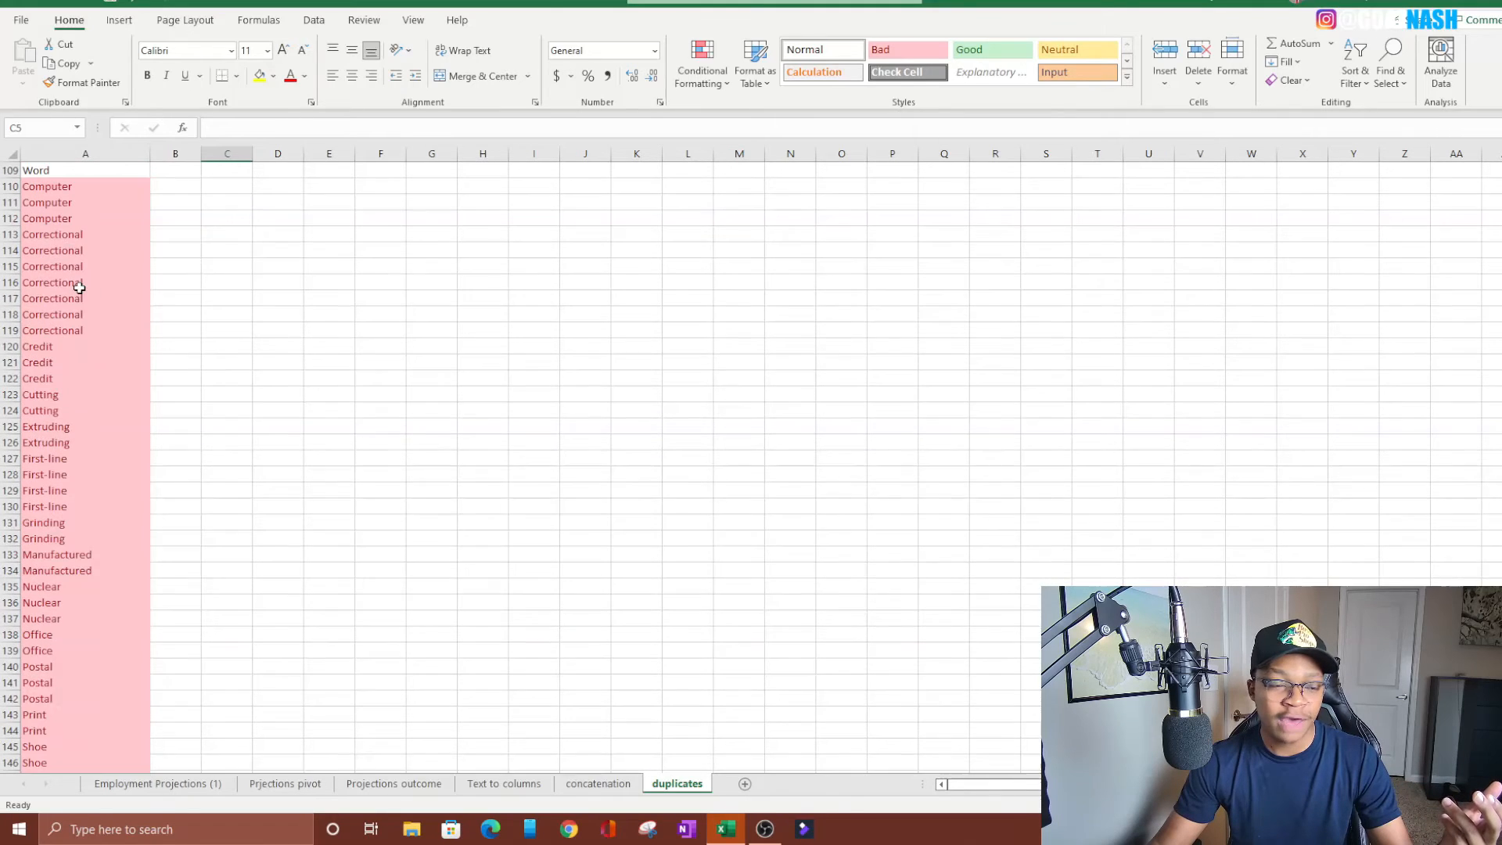
scroll(75, 291, "up", 16)
scroll(68, 291, "up", 20)
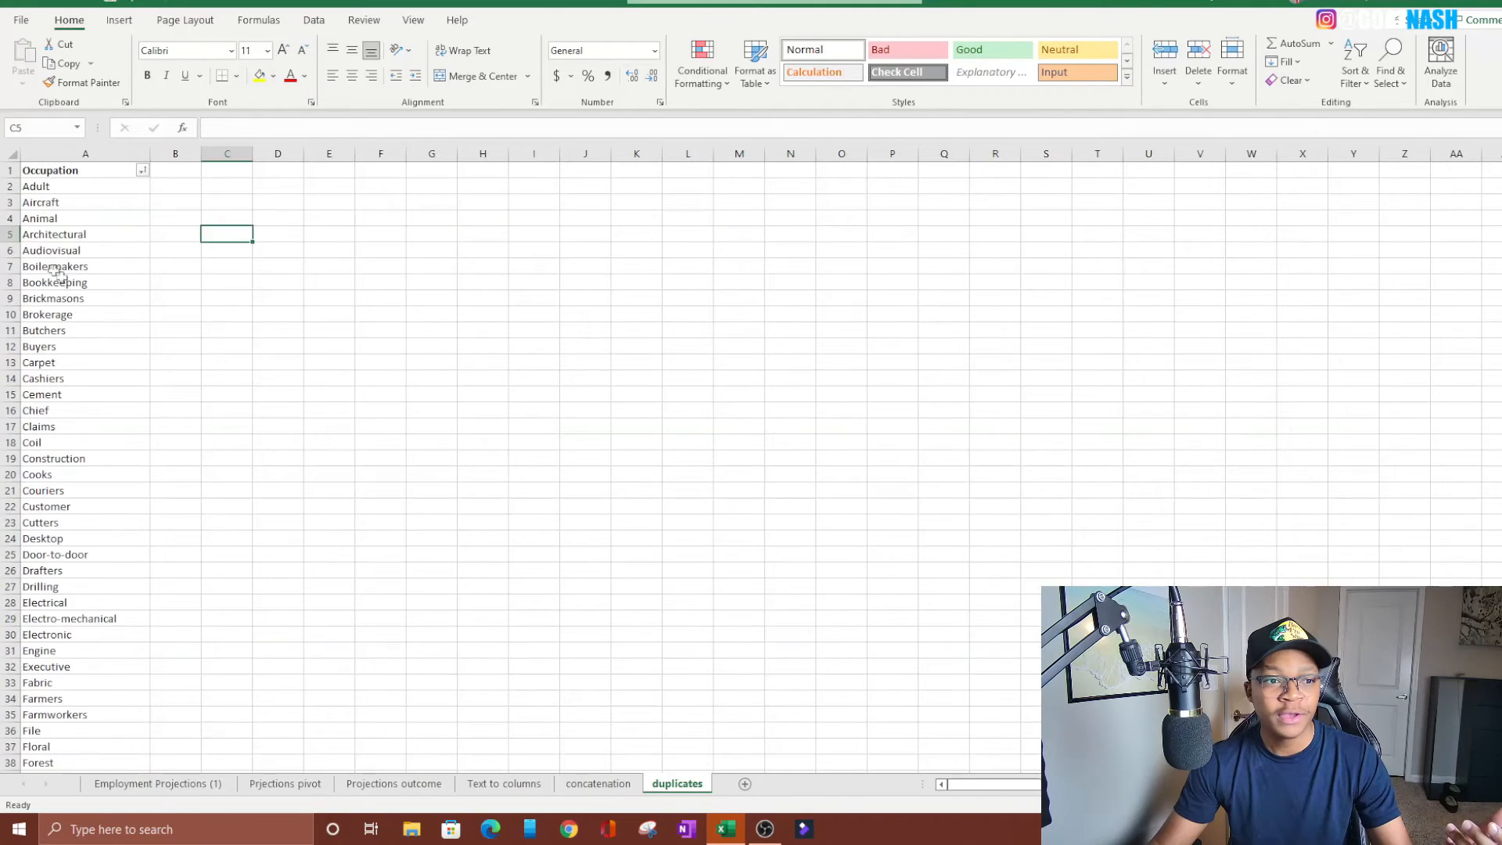
Sort the Occupation column from A to Z and look through the result
left_click(142, 171)
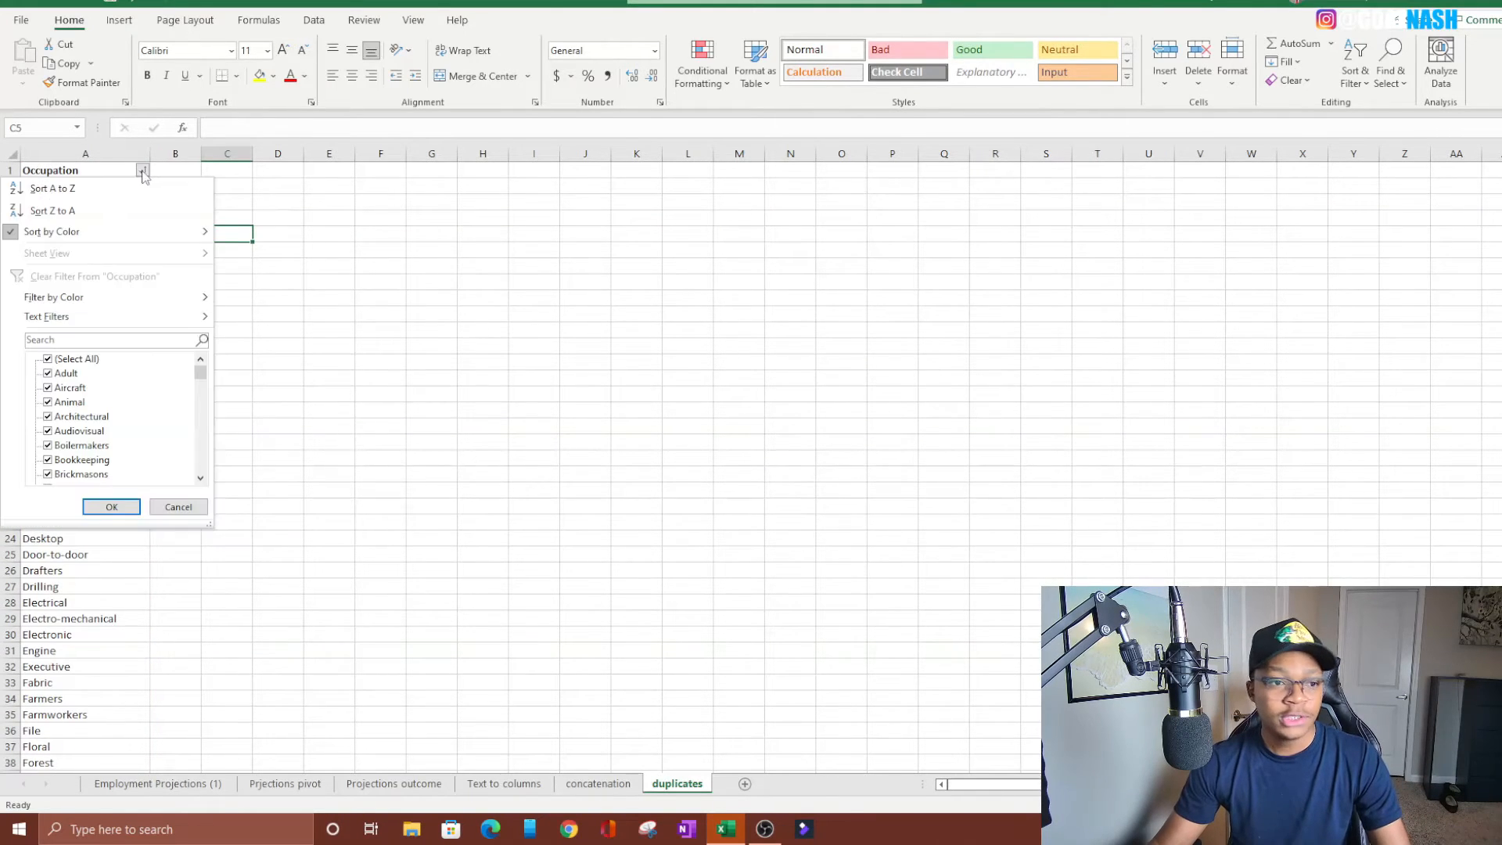
left_click(71, 189)
scroll(255, 271, "down", 15)
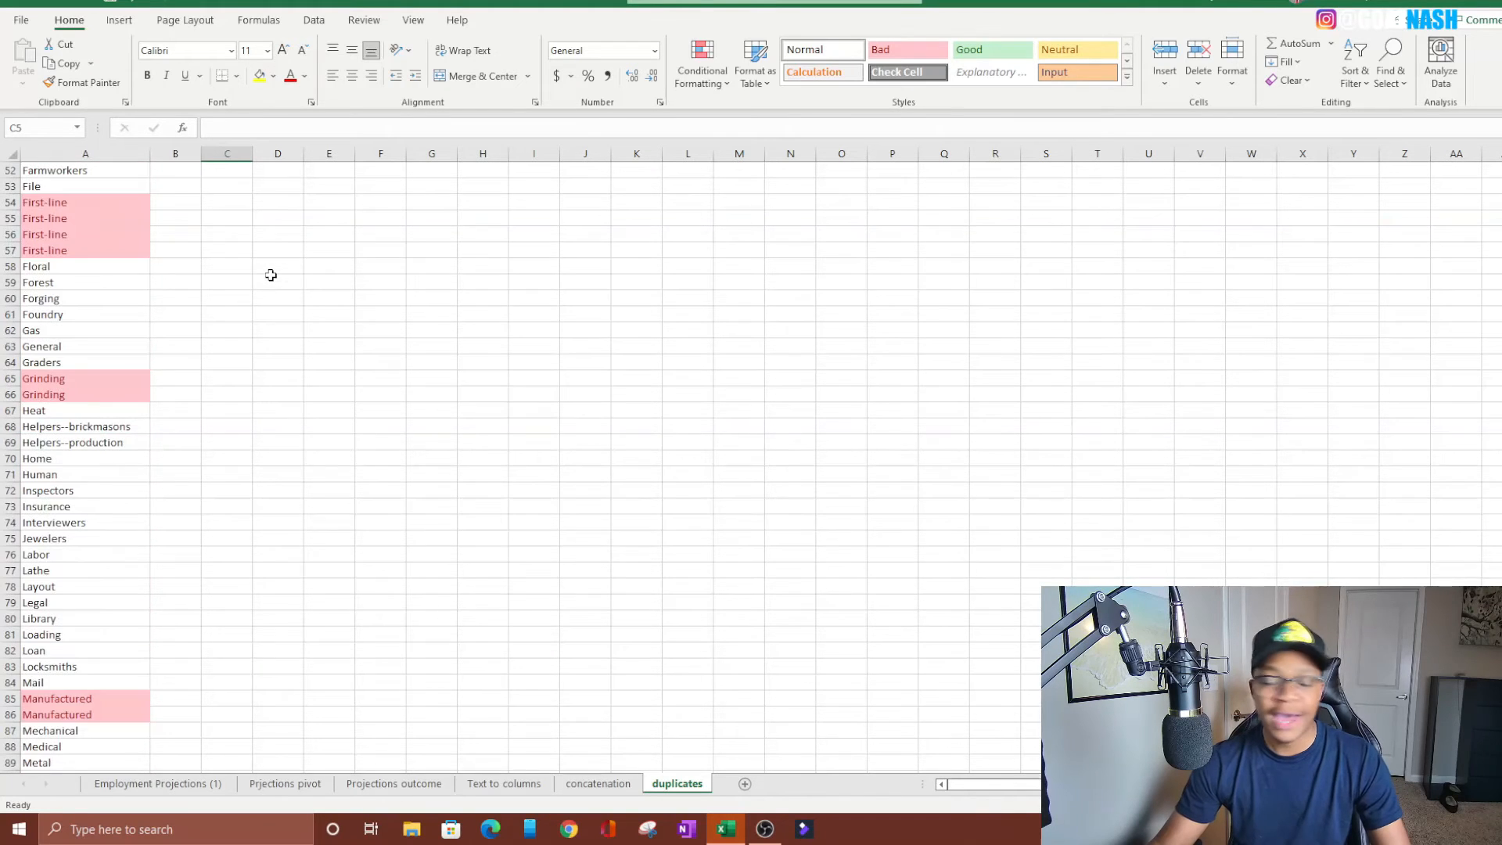
scroll(268, 271, "up", 15)
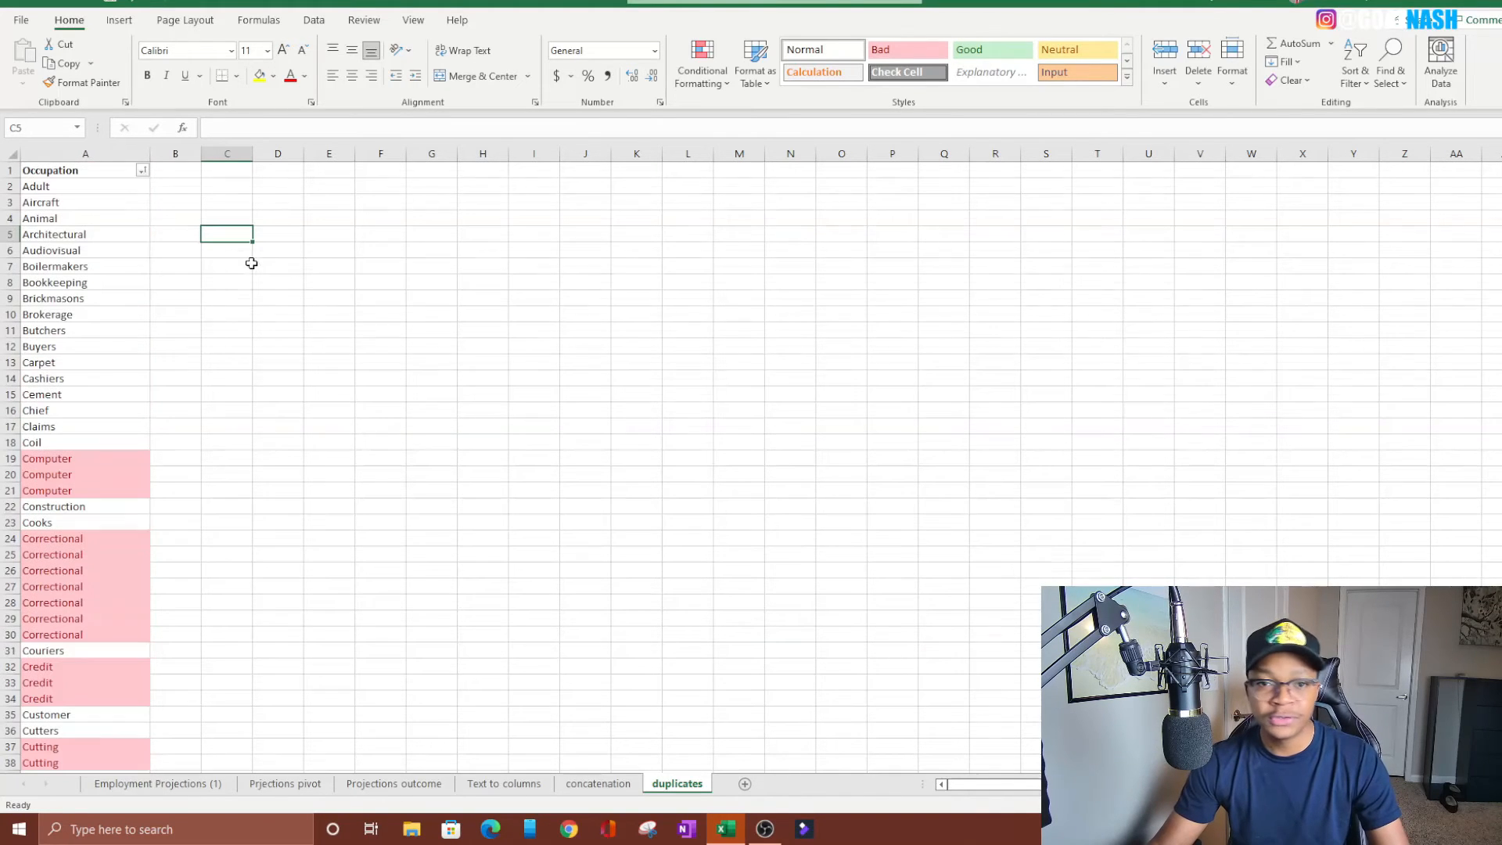
Clear the conditional formatting rules from column A only
left_click(94, 154)
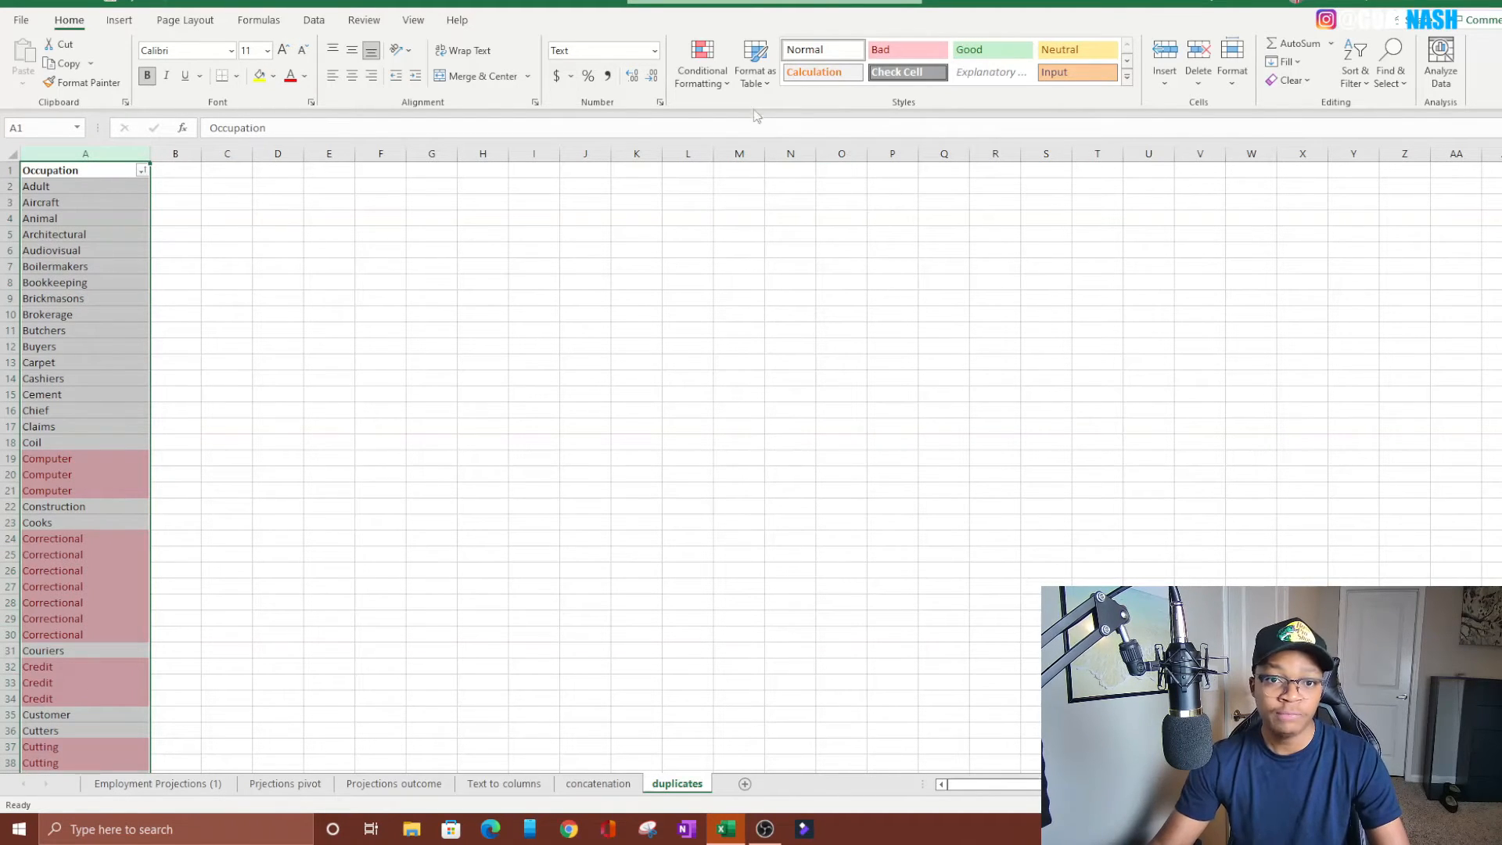
left_click(704, 78)
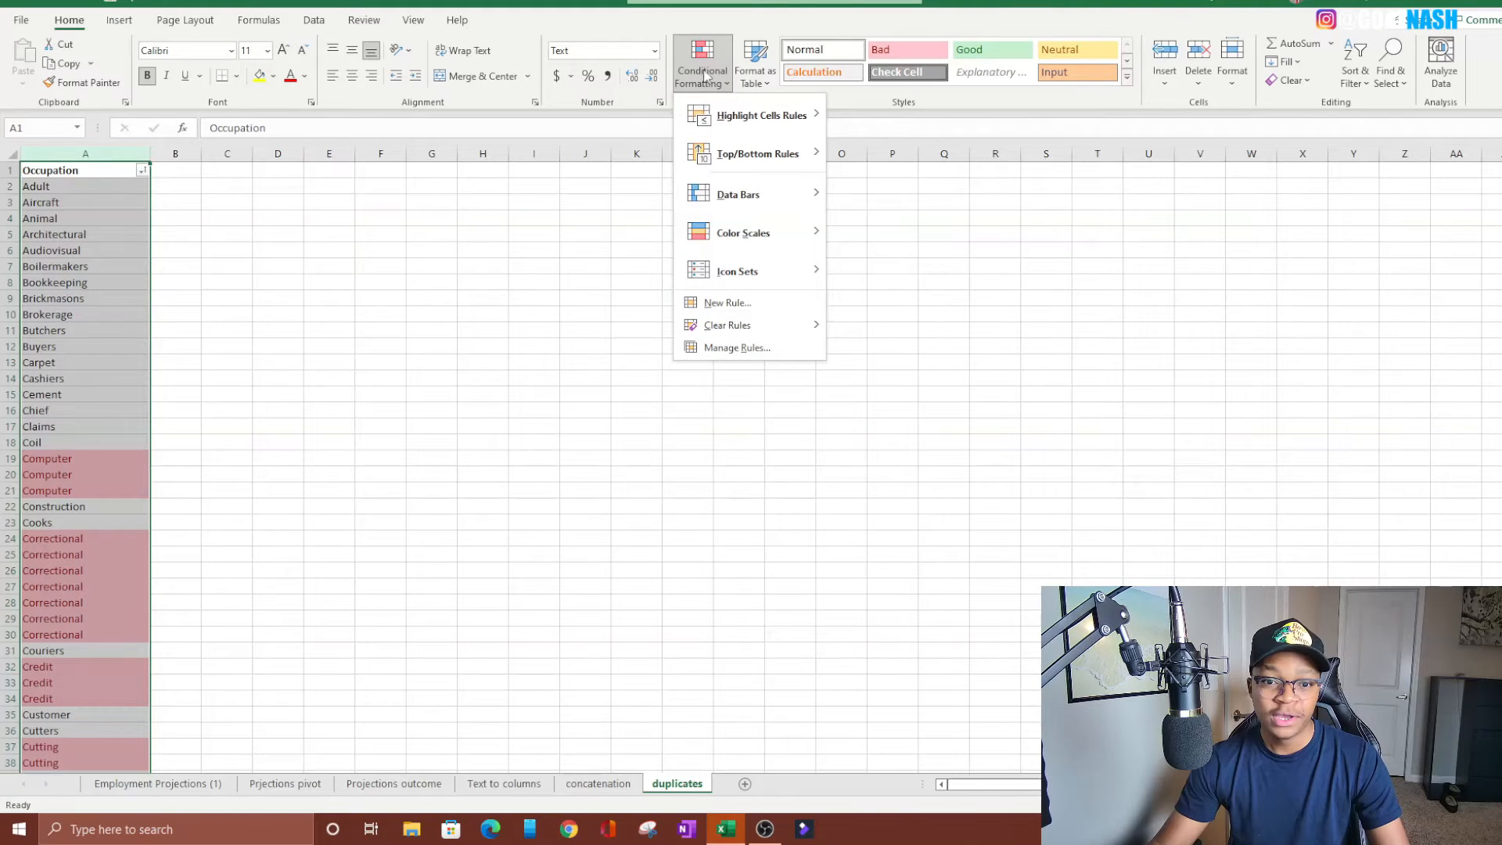
mouse_move(737, 332)
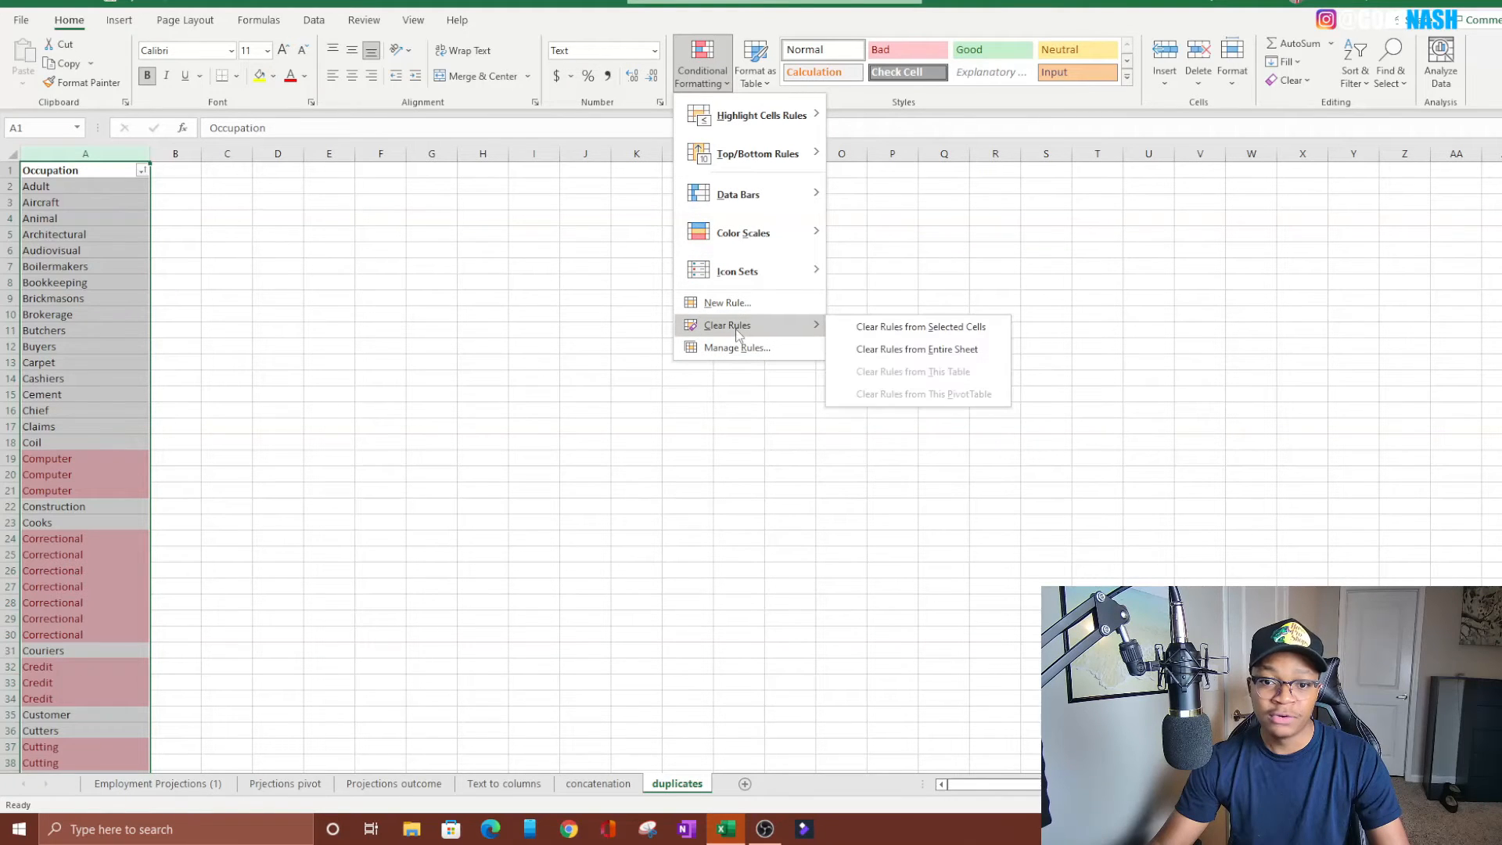
left_click(931, 327)
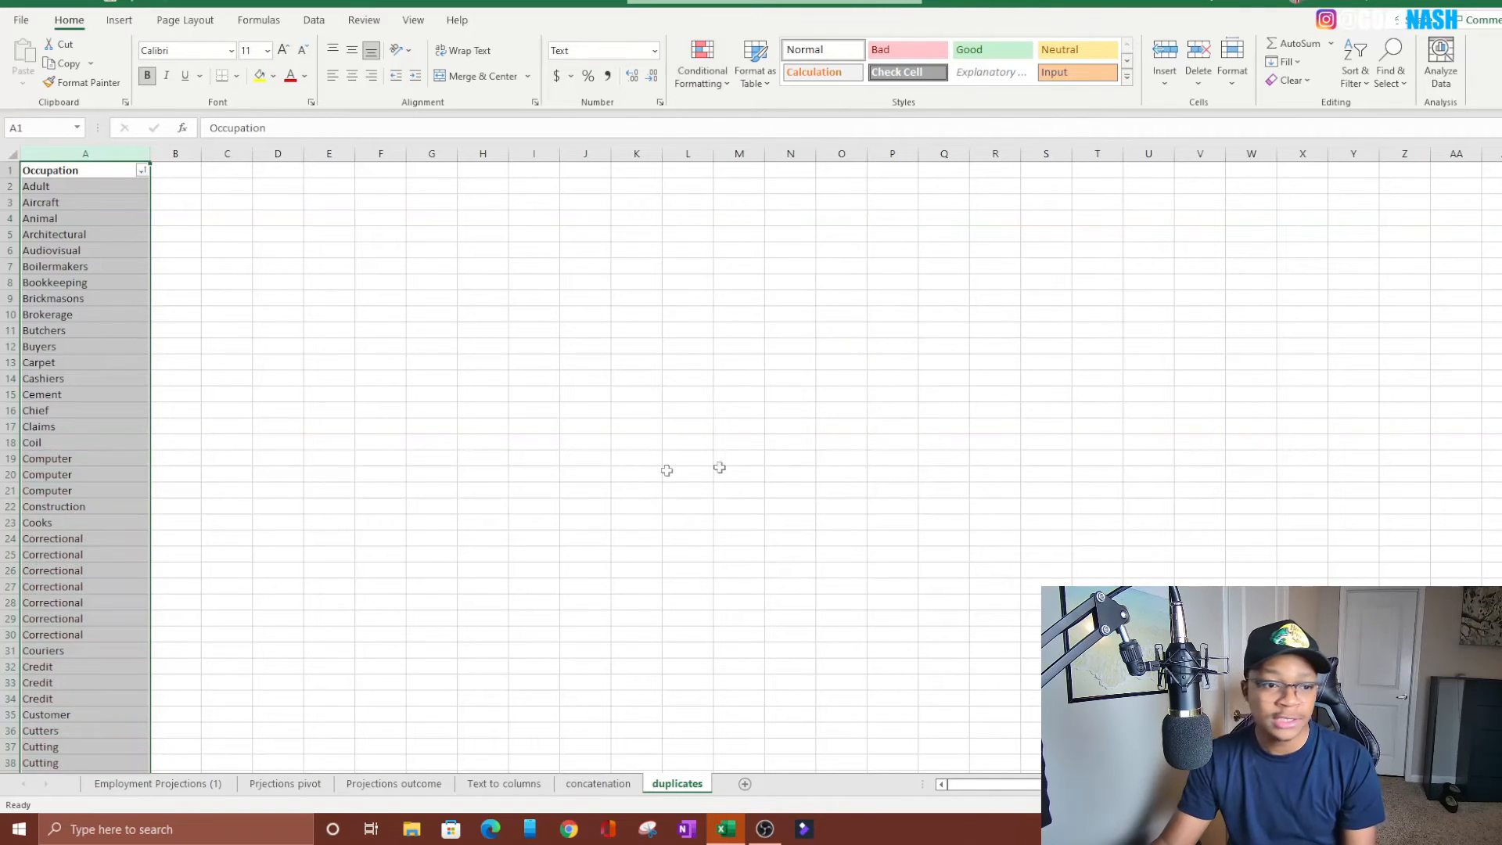
left_click(589, 442)
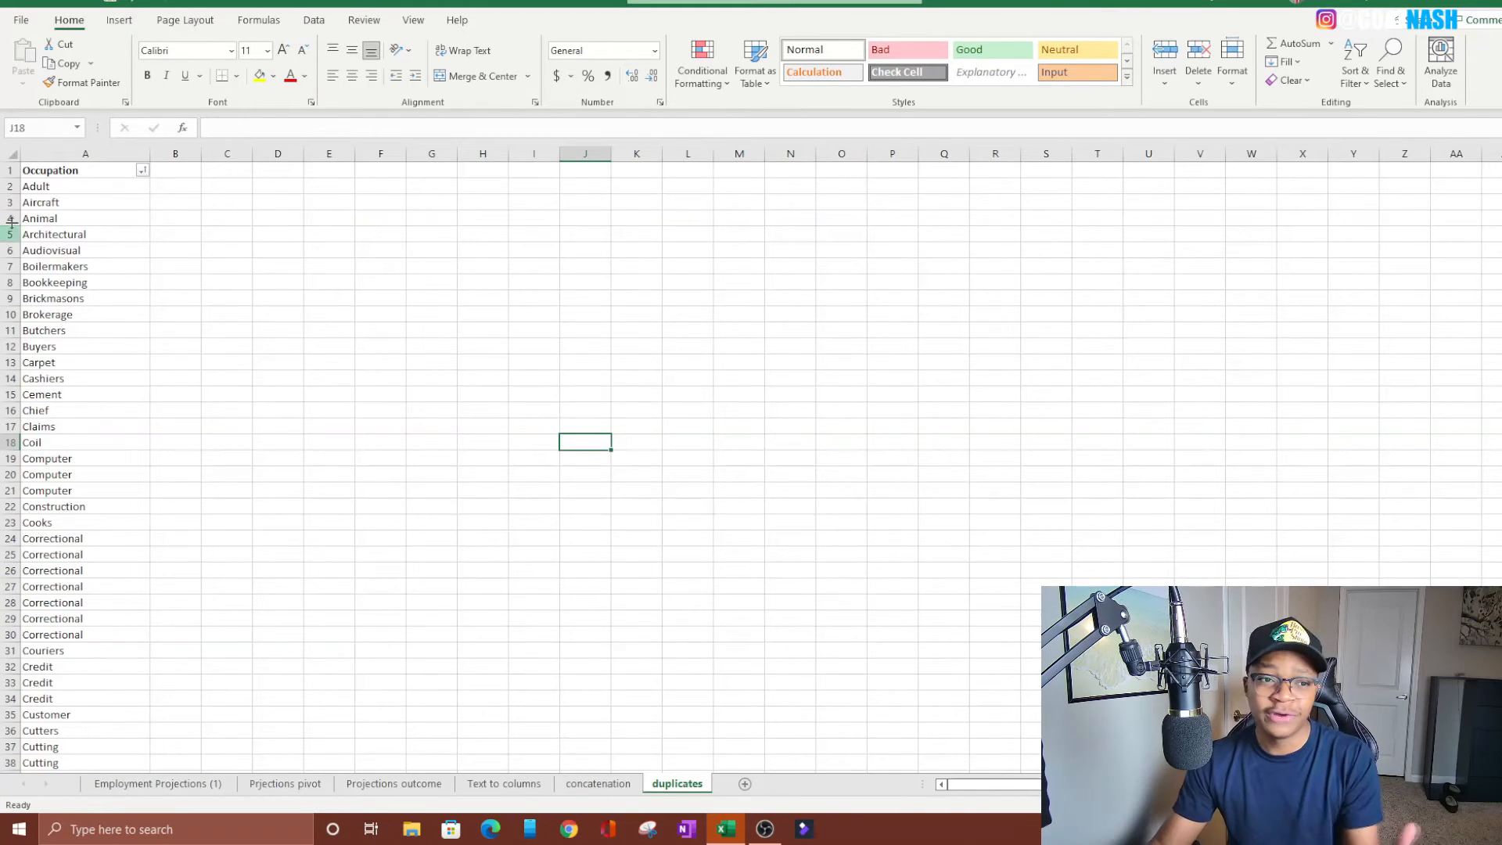
Start a Duplicate Values highlighting rule on column A and set it to format Duplicate values
left_click(60, 153)
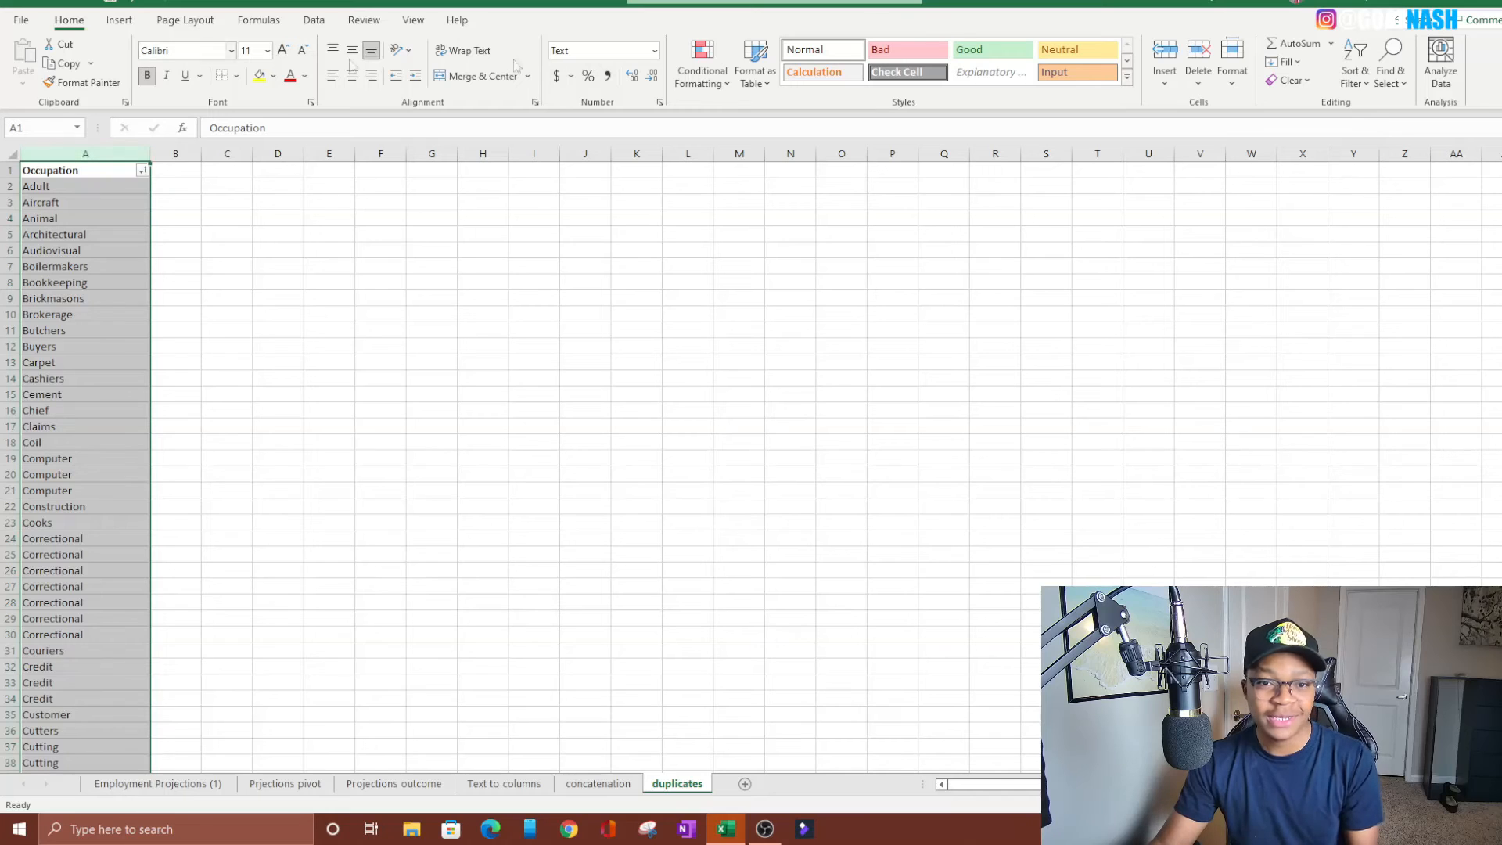
left_click(696, 78)
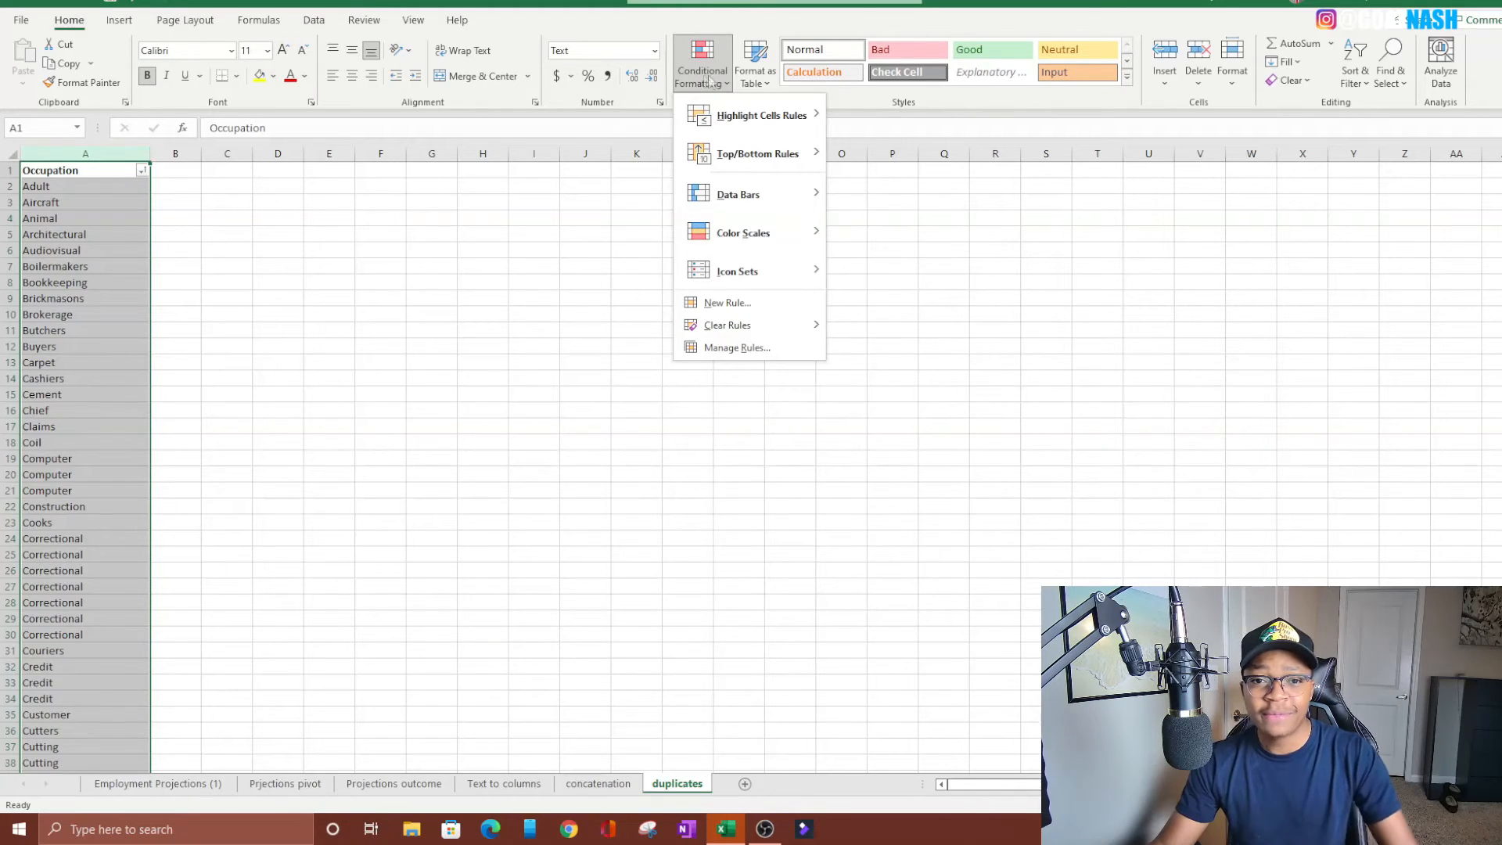
mouse_move(758, 118)
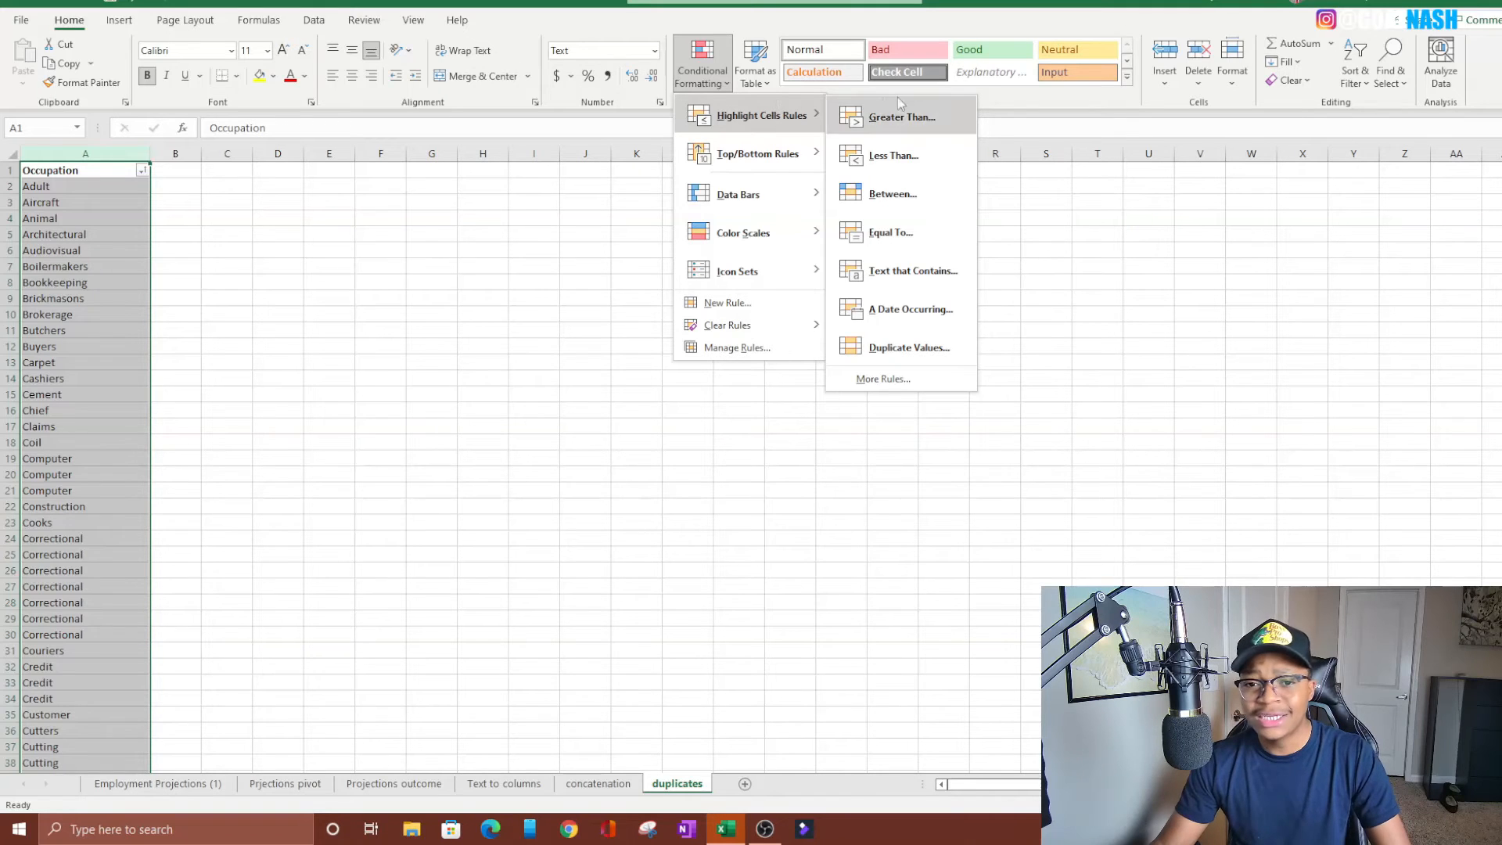
left_click(873, 351)
left_click_drag(802, 285, 794, 163)
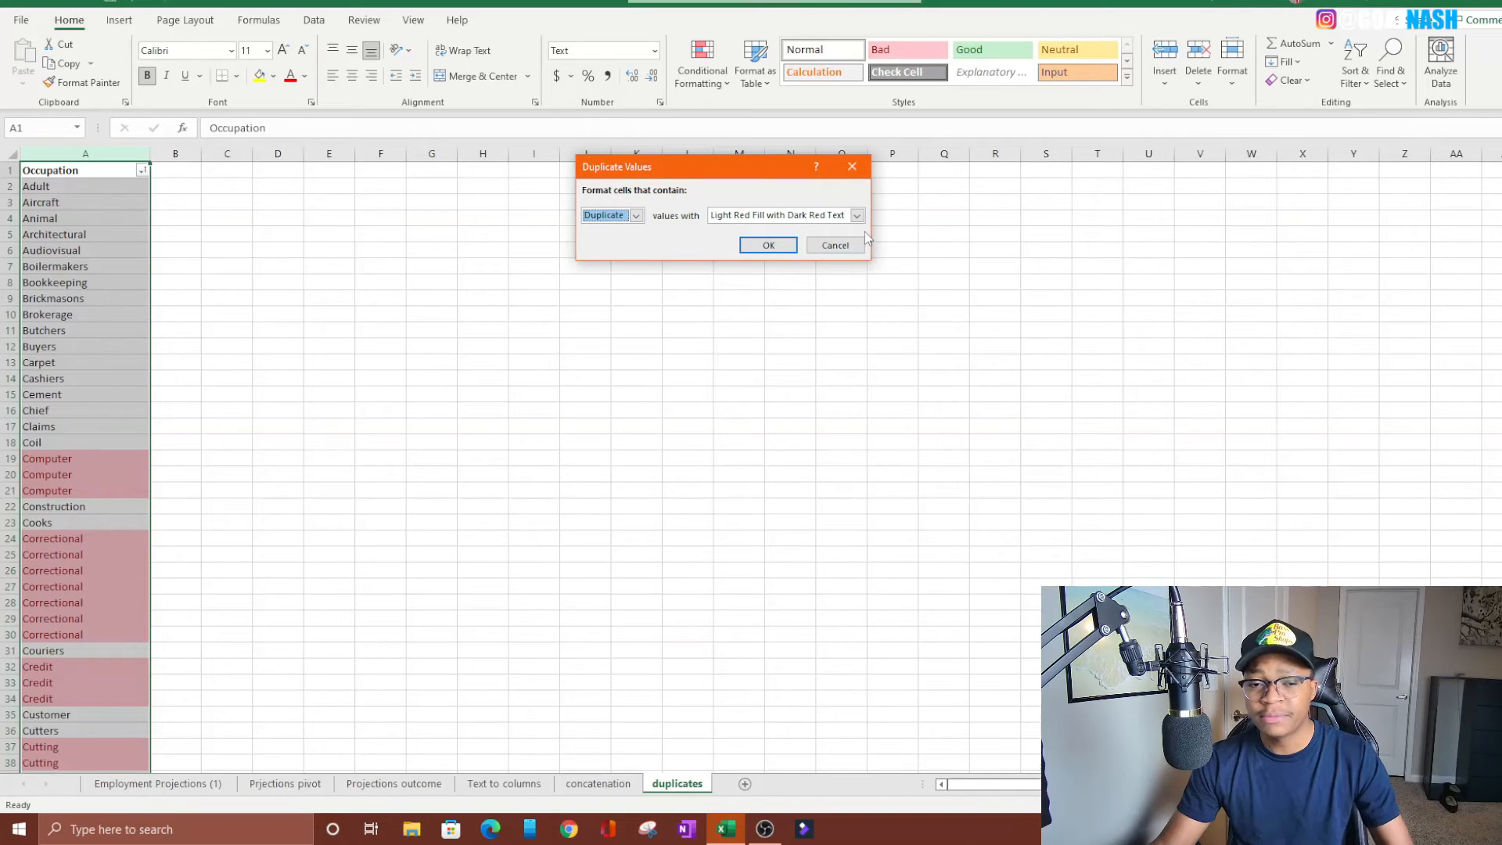
left_click(637, 217)
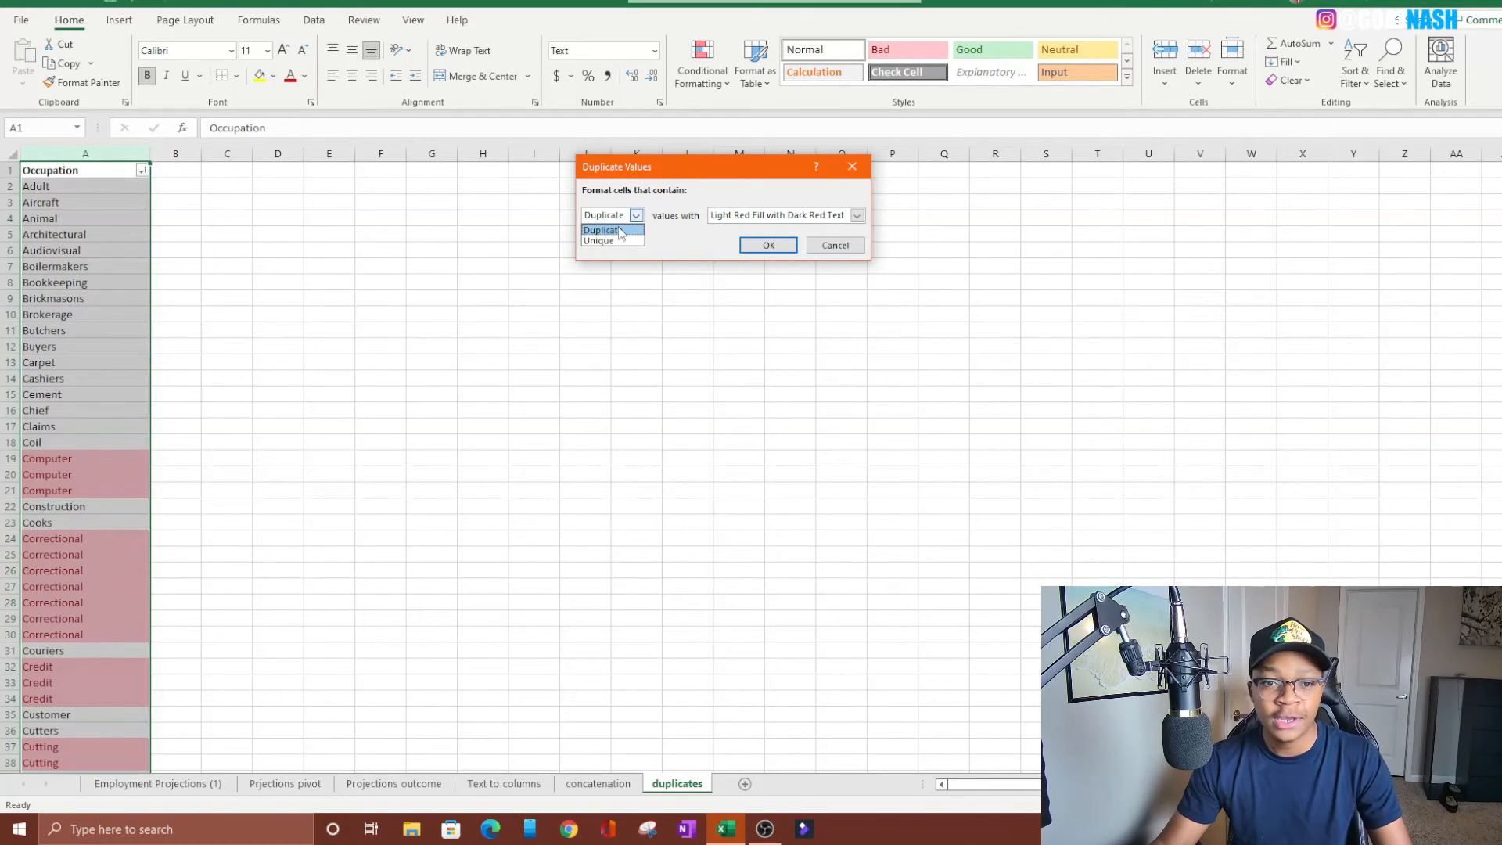
left_click(614, 230)
Preview Green Fill with Dark Green Text for the duplicates, and look at the custom format options without applying any
left_click(857, 217)
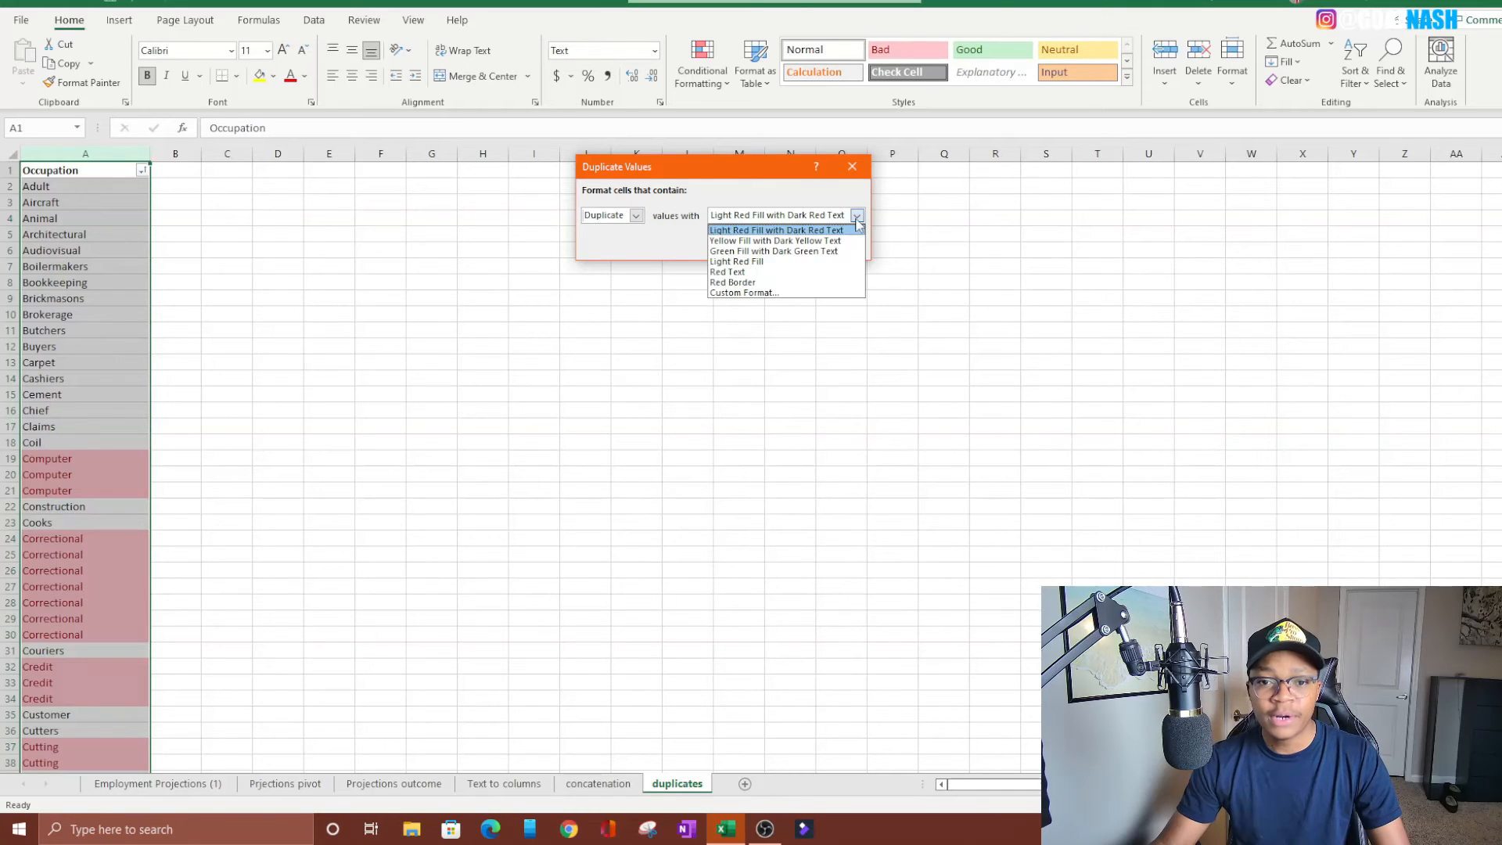
left_click(753, 252)
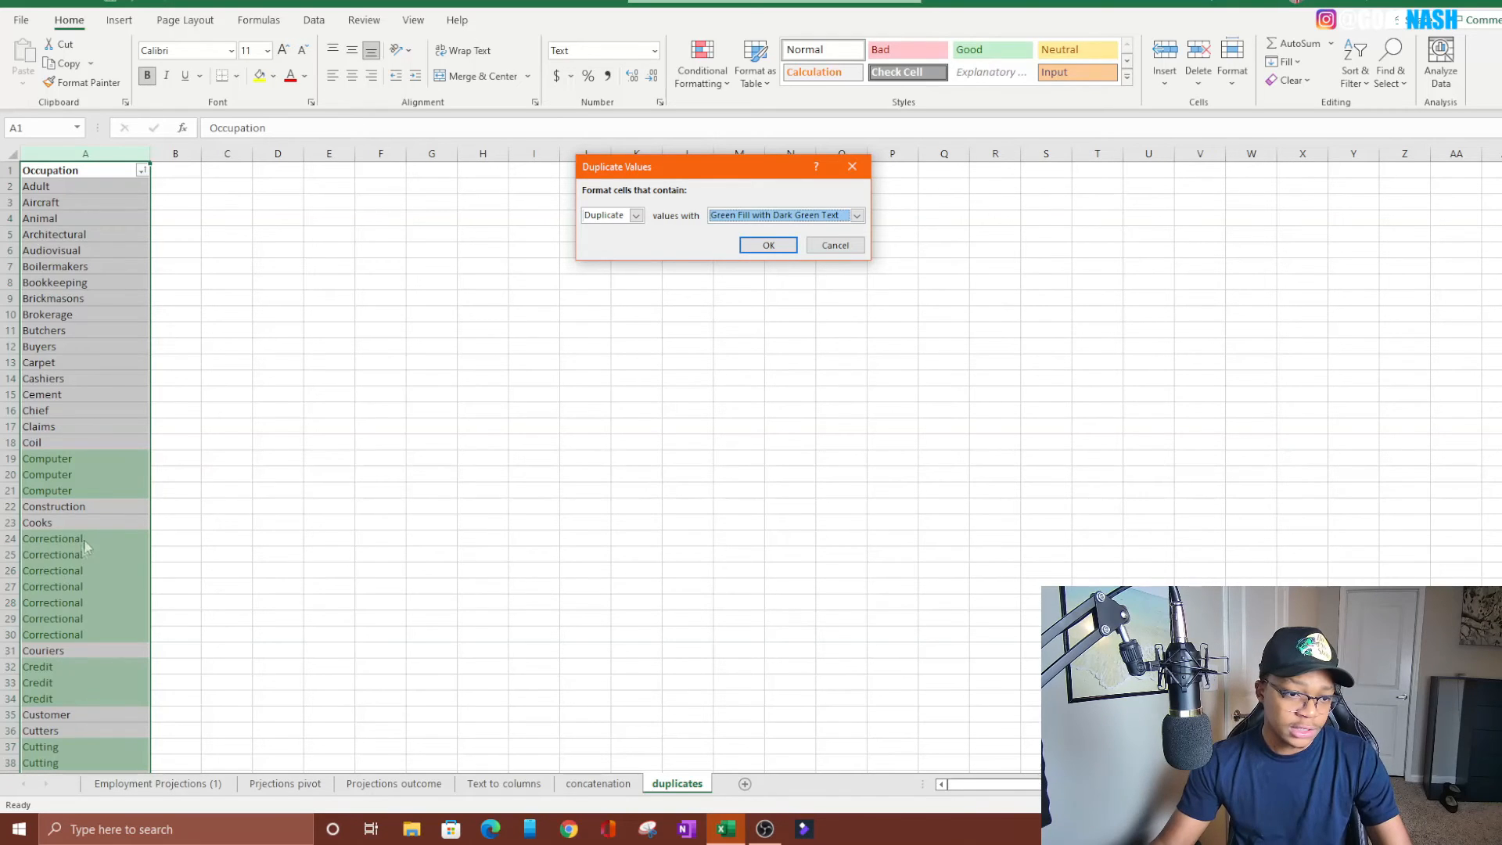
left_click(857, 216)
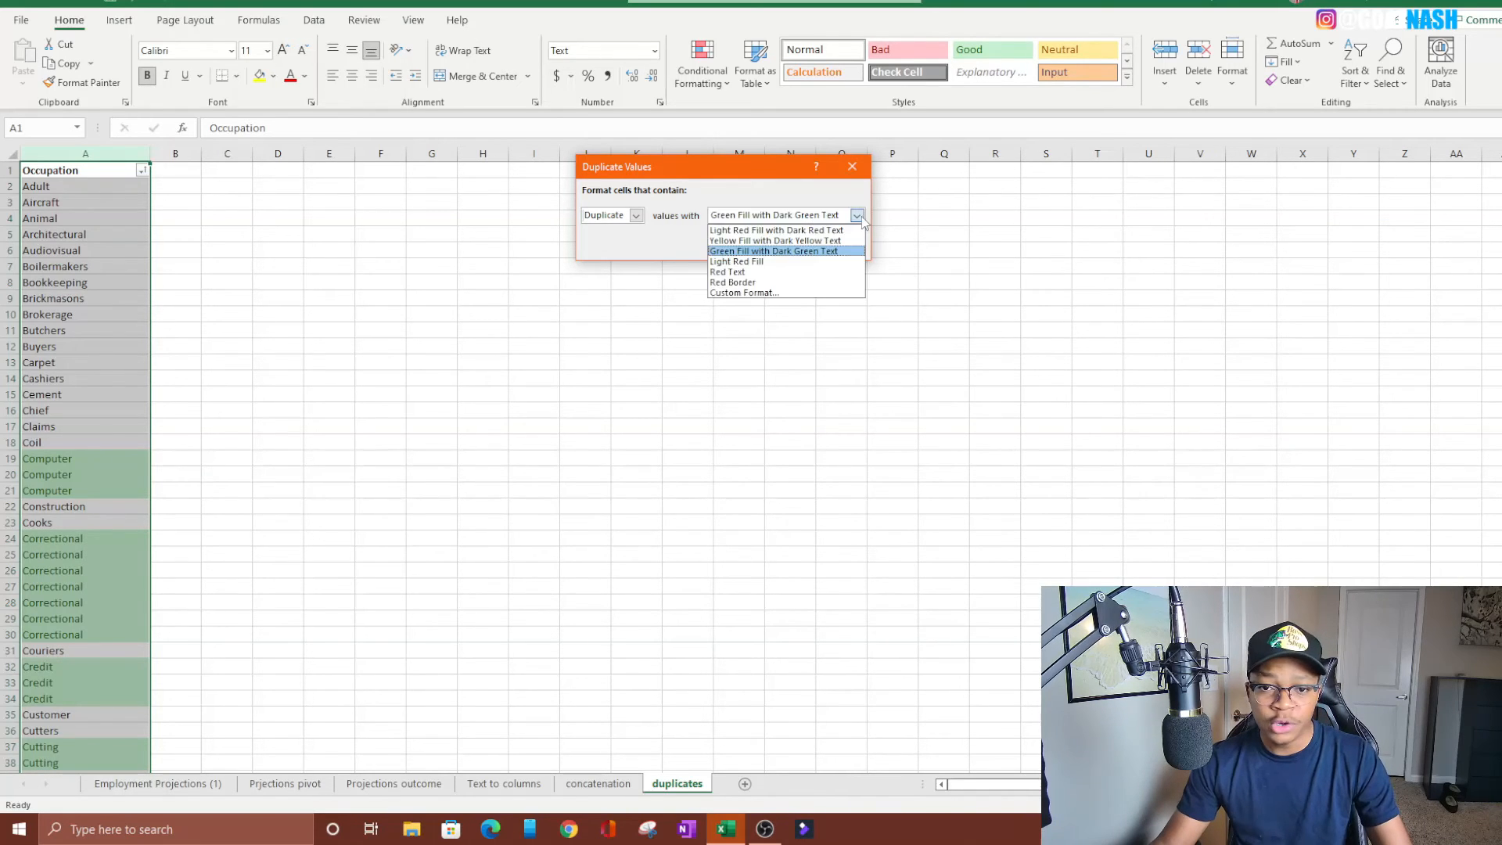
left_click(743, 294)
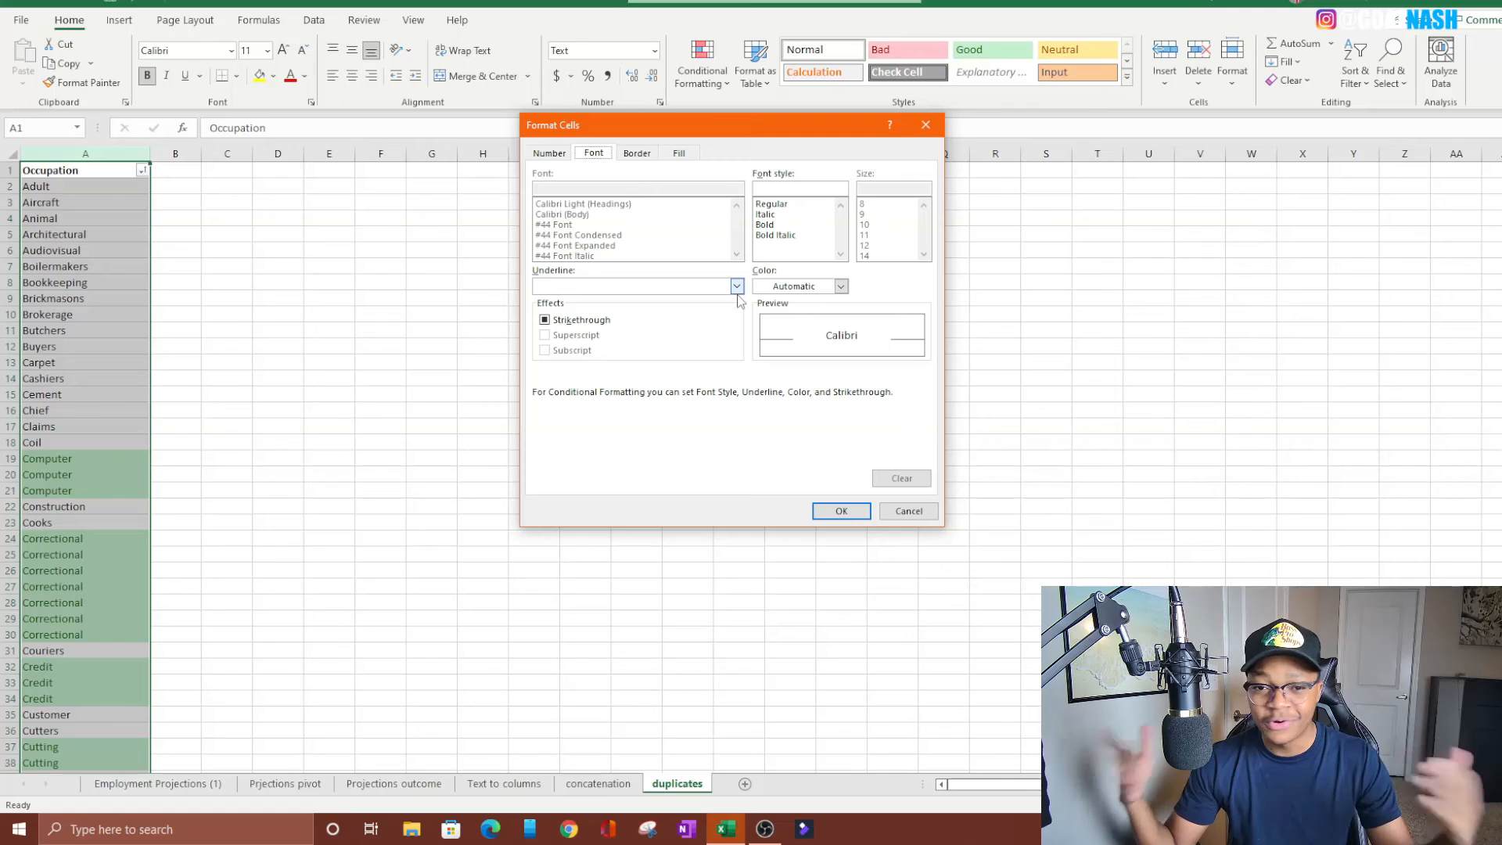
left_click(908, 511)
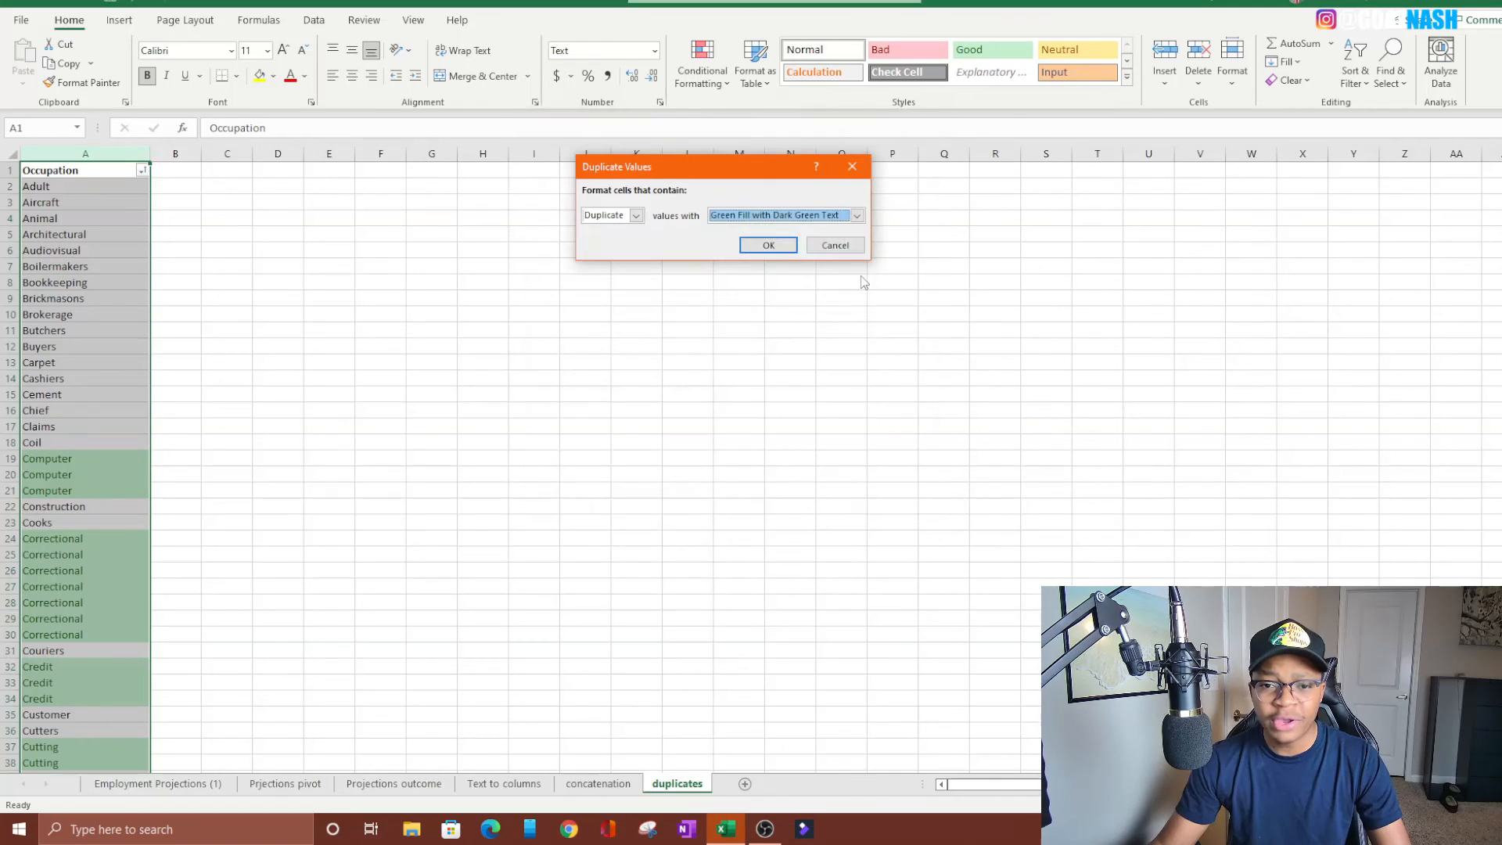
Set the duplicate format to Light Red Fill with Dark Red Text and apply the rule to column A
left_click(857, 217)
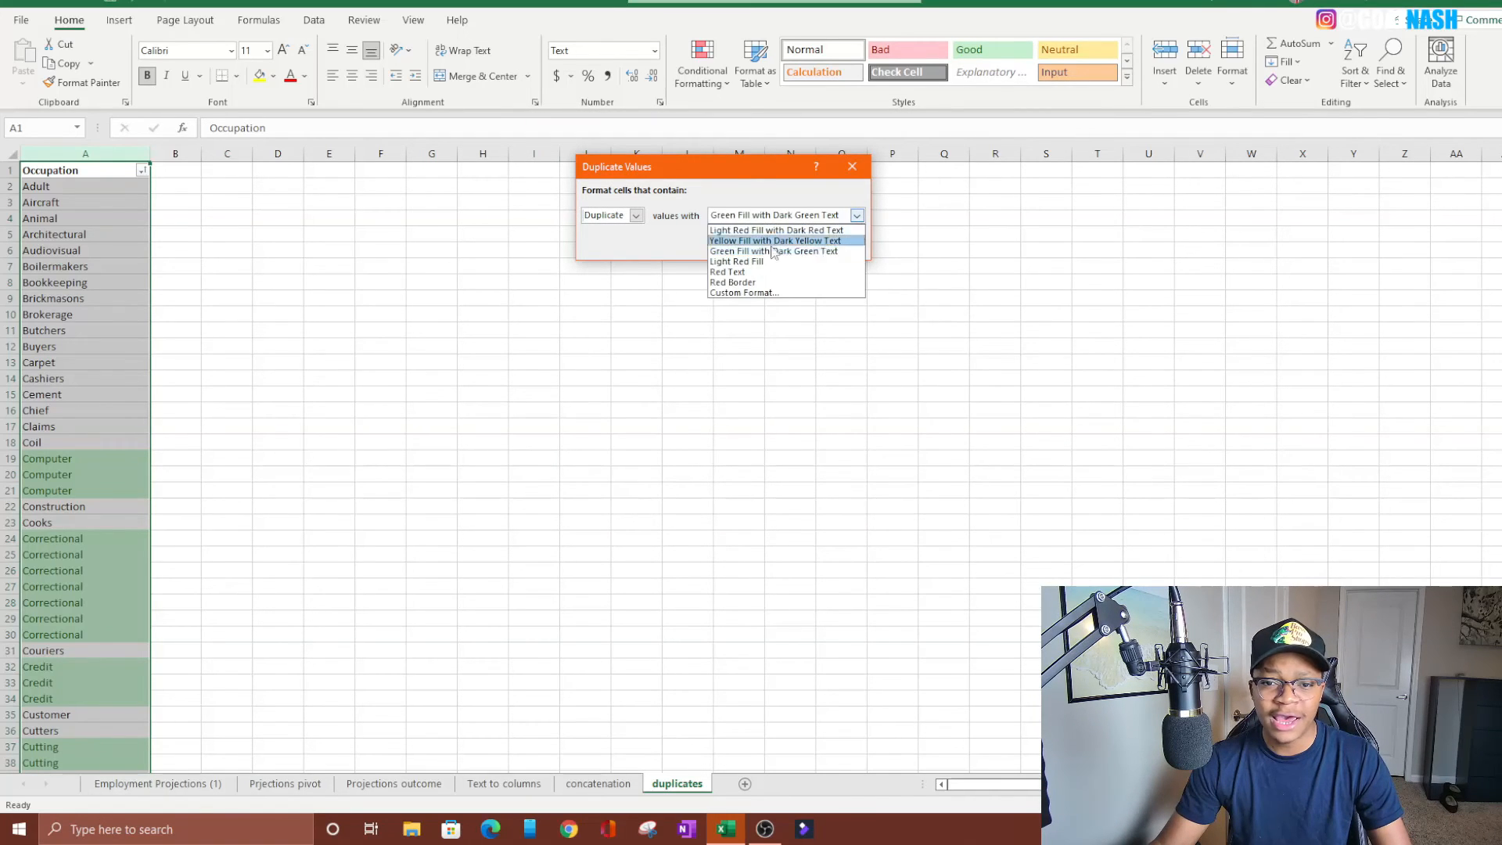
left_click(736, 233)
left_click(771, 243)
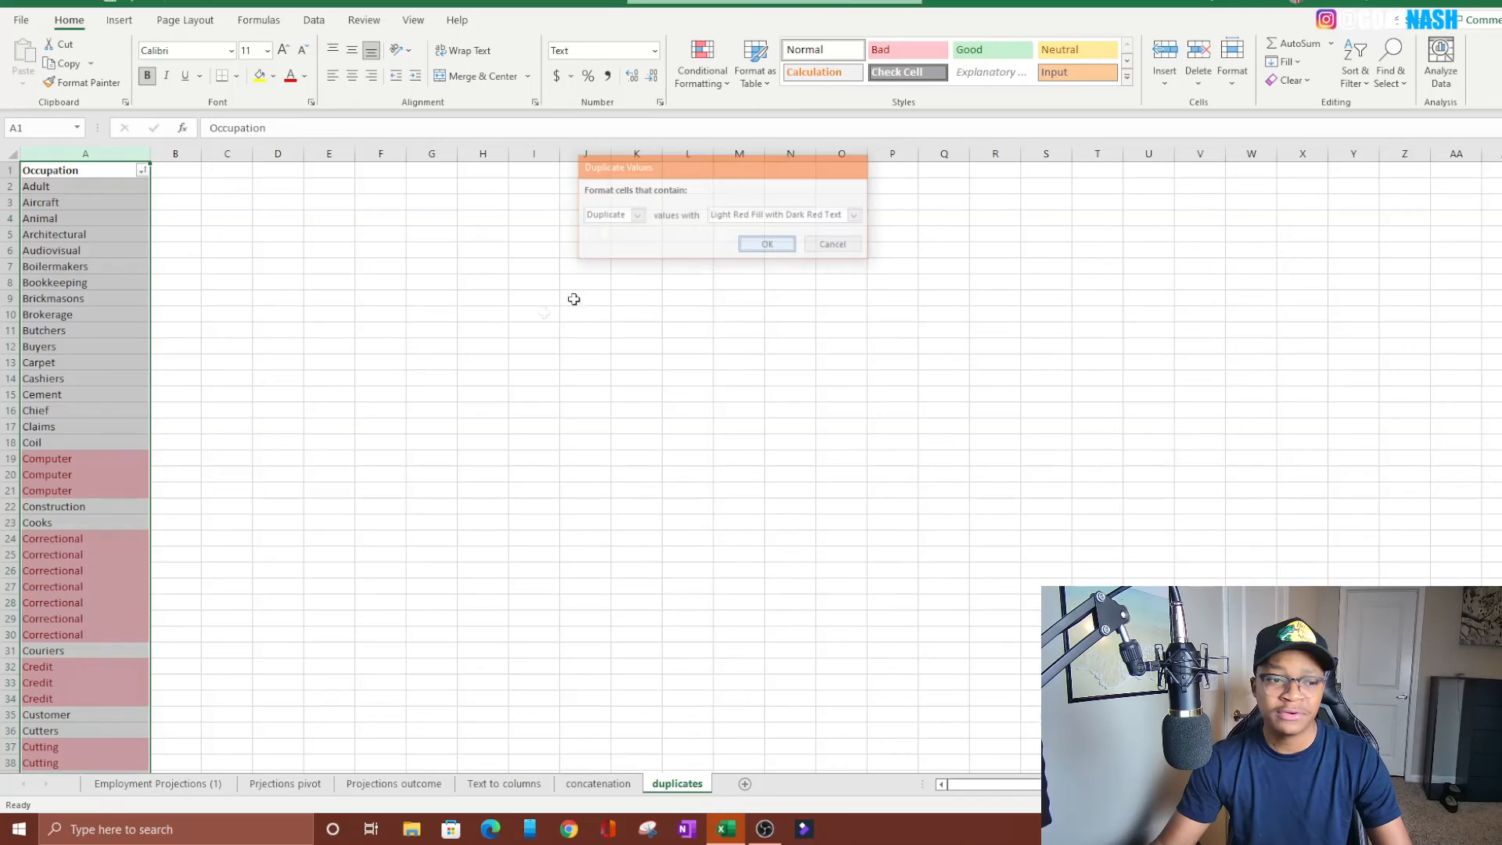
left_click(329, 440)
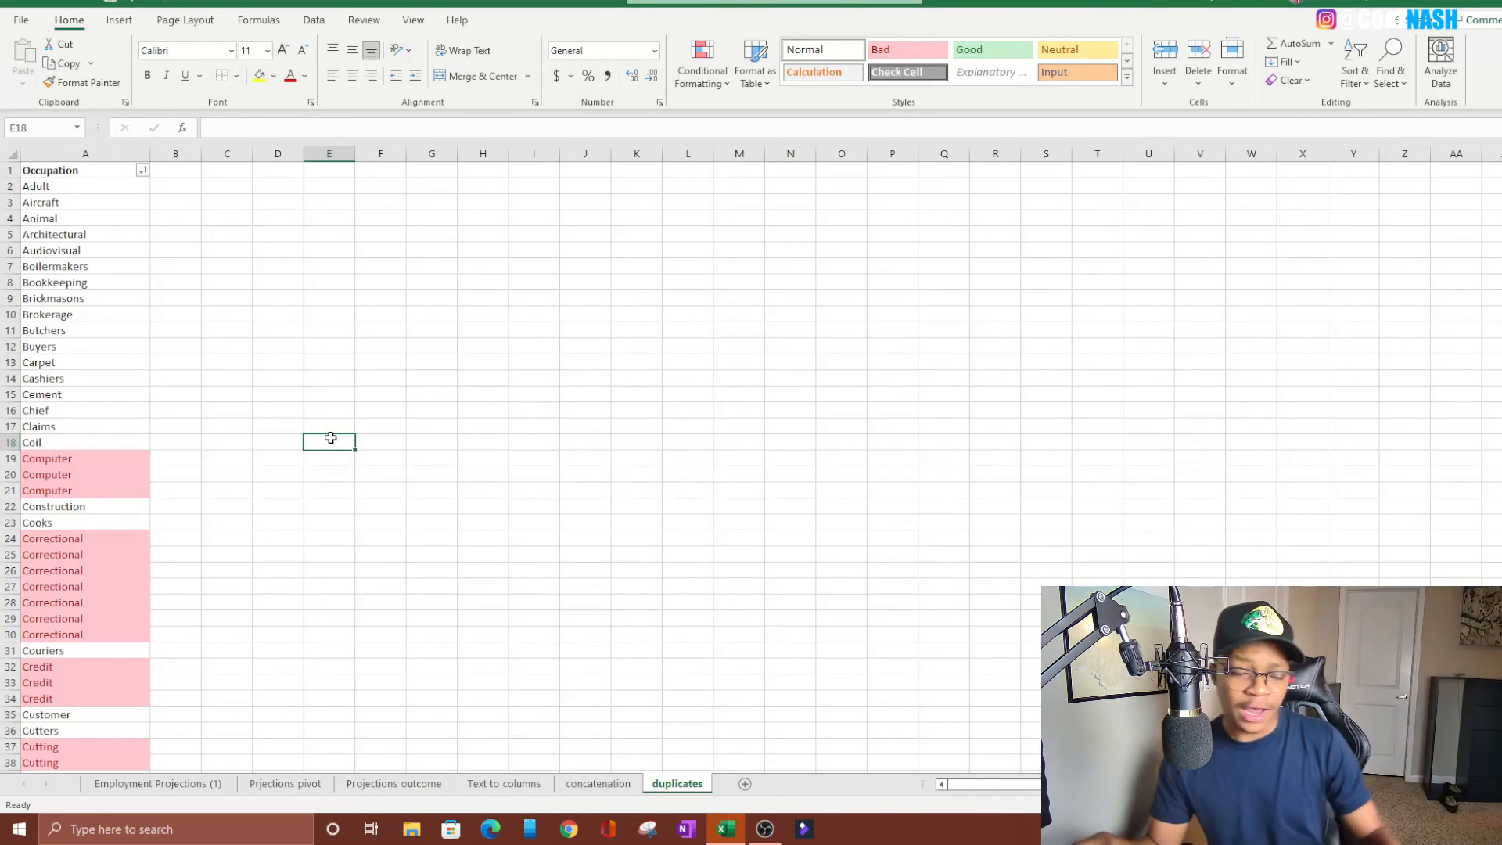